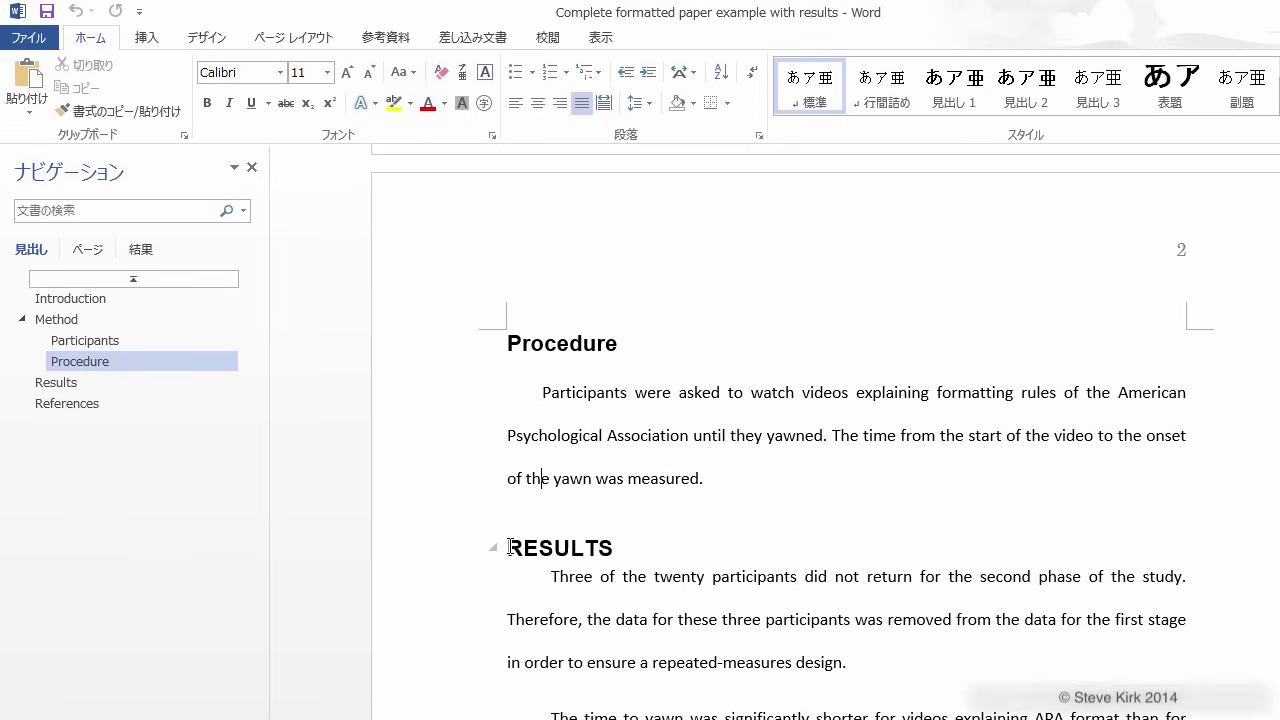
Step: Insert a table with 9 columns and 6 rows just before the RESULTS heading
{"action": "left_click", "coordinate": [510, 548]}
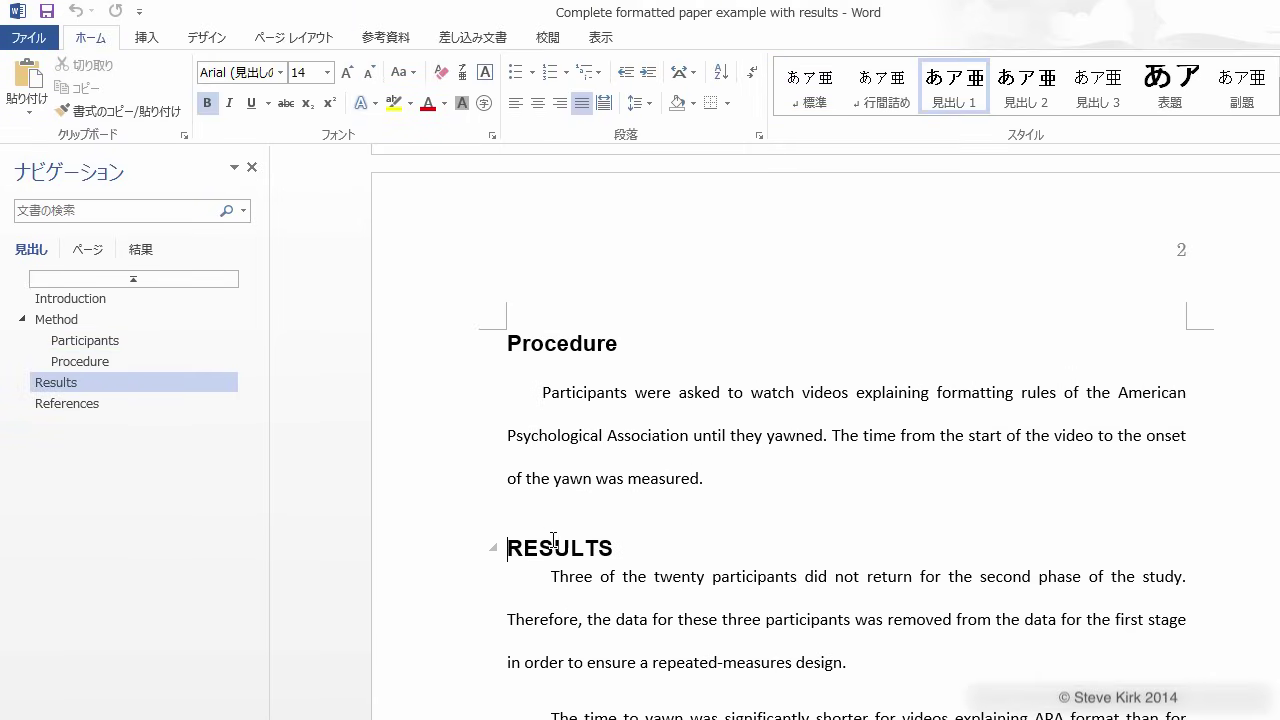
{"action": "left_click", "coordinate": [150, 38]}
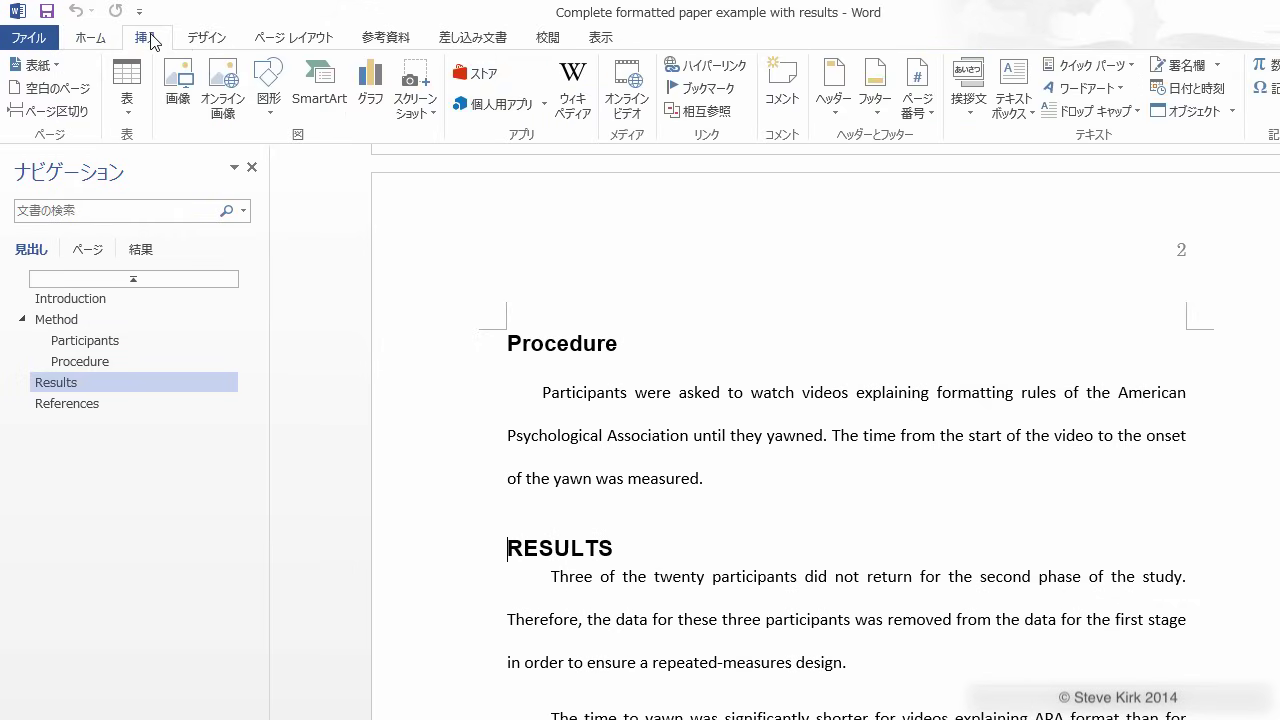
{"action": "left_click", "coordinate": [127, 100]}
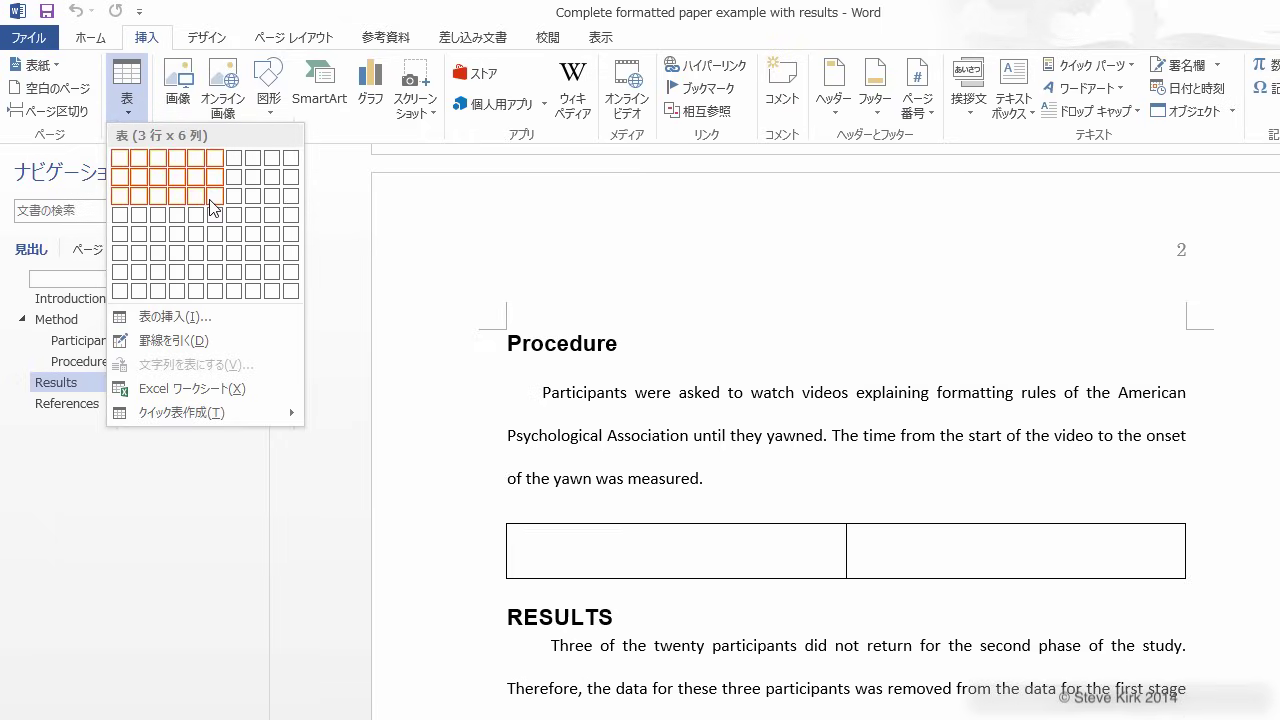
{"action": "left_click", "coordinate": [174, 318]}
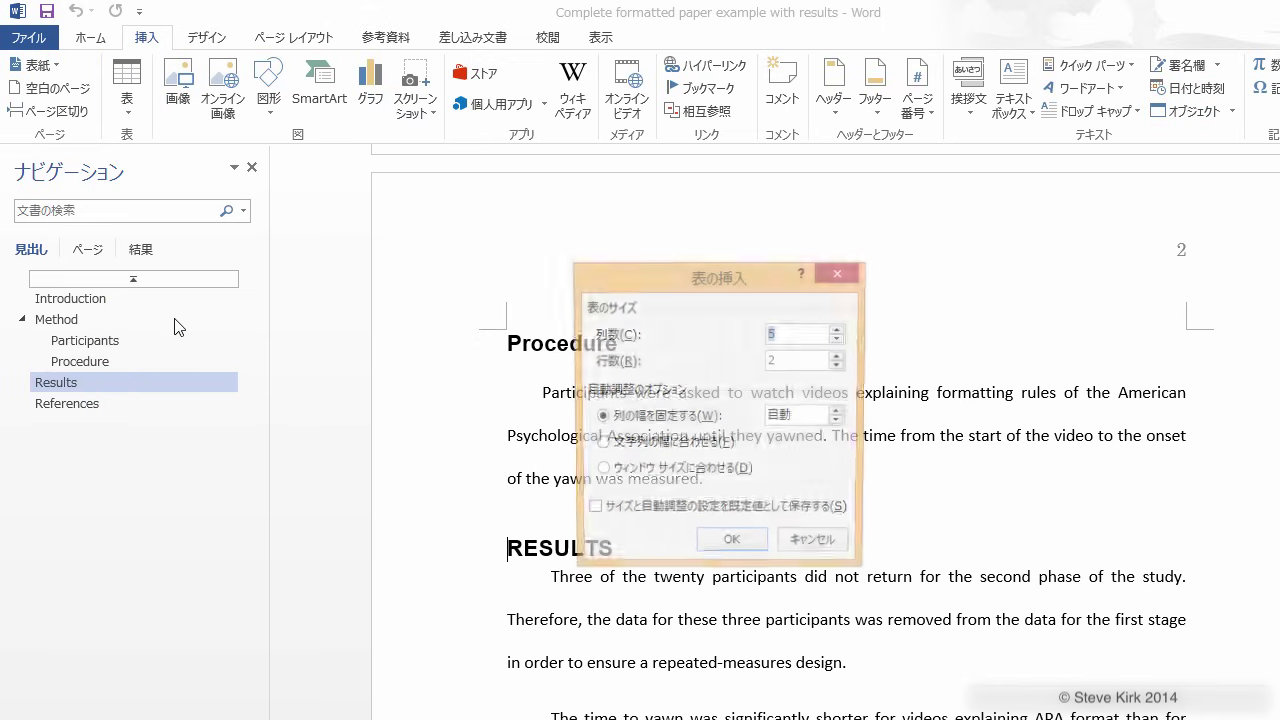
{"action": "left_click", "coordinate": [840, 330]}
{"action": "left_click", "coordinate": [840, 330]}
{"action": "left_click", "coordinate": [840, 330]}
{"action": "left_click", "coordinate": [840, 330]}
{"action": "left_click", "coordinate": [839, 357]}
{"action": "left_click", "coordinate": [839, 357]}
{"action": "left_click", "coordinate": [839, 357]}
{"action": "left_click", "coordinate": [839, 357]}
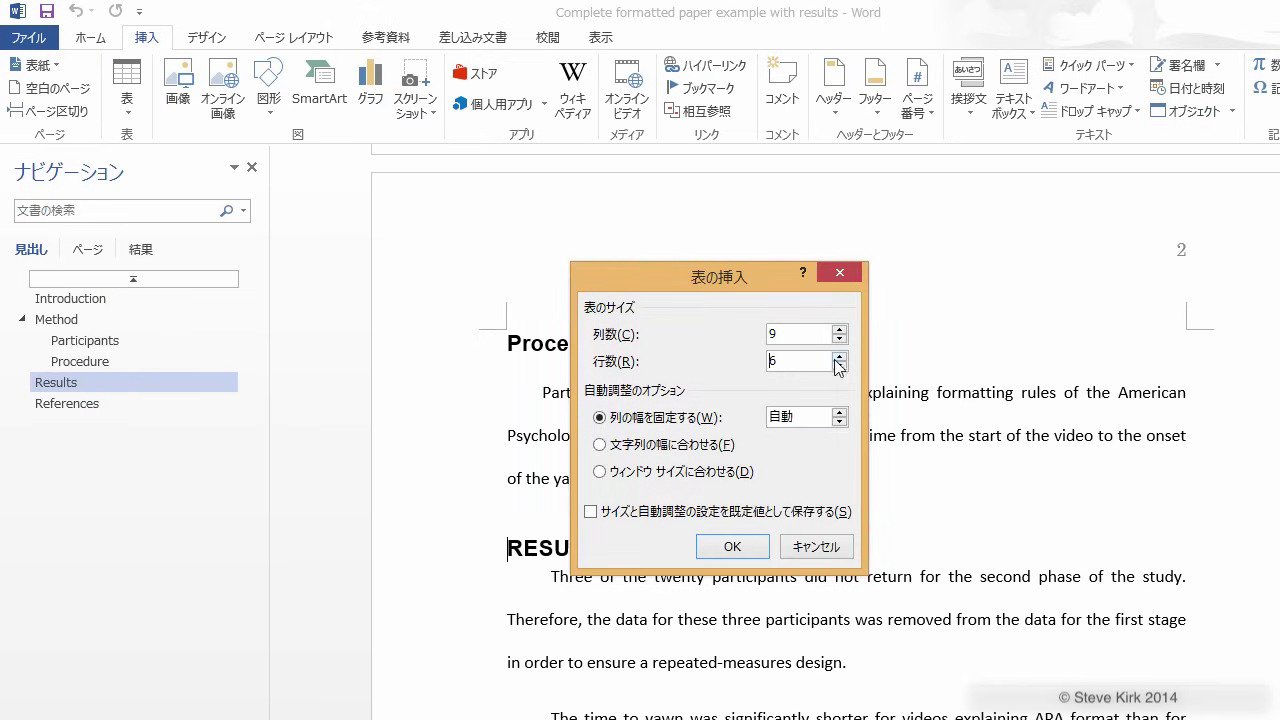
{"action": "left_click", "coordinate": [733, 548]}
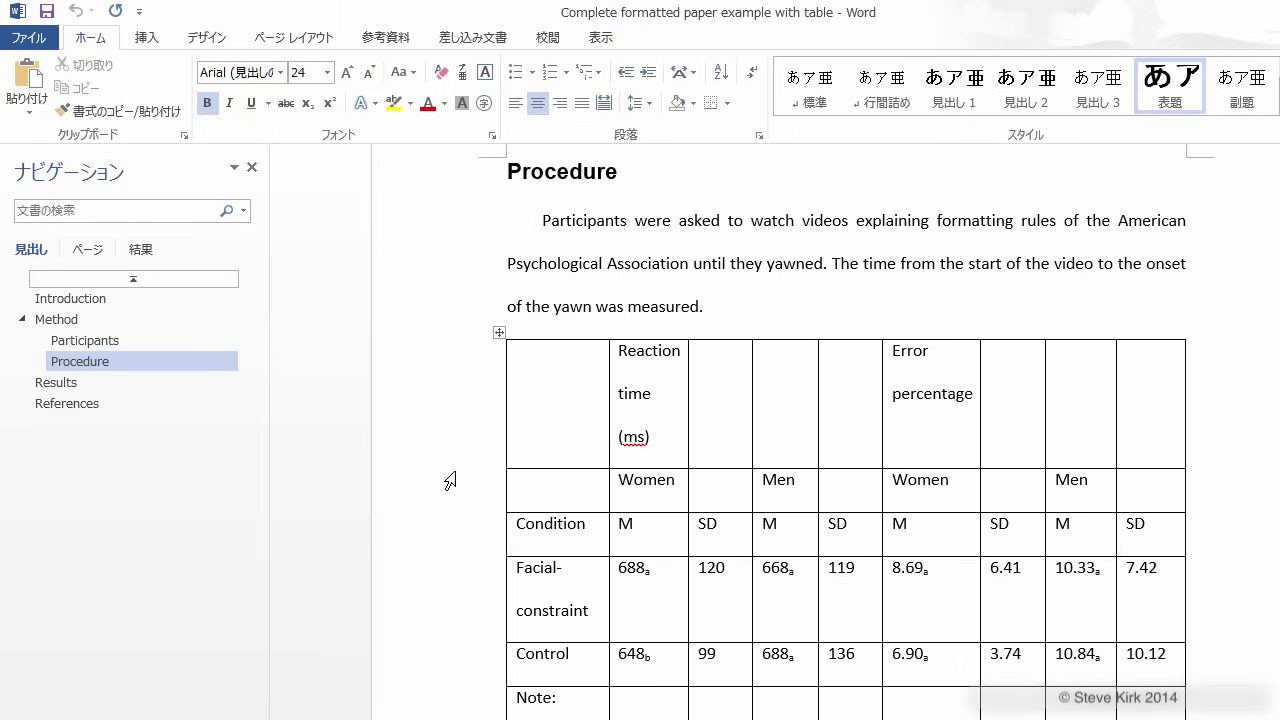
Step: Merge all cells of the table's Note row into a single cell spanning the full width
{"action": "scroll", "coordinate": [450, 481], "scroll_direction": "down", "scroll_amount": 2}
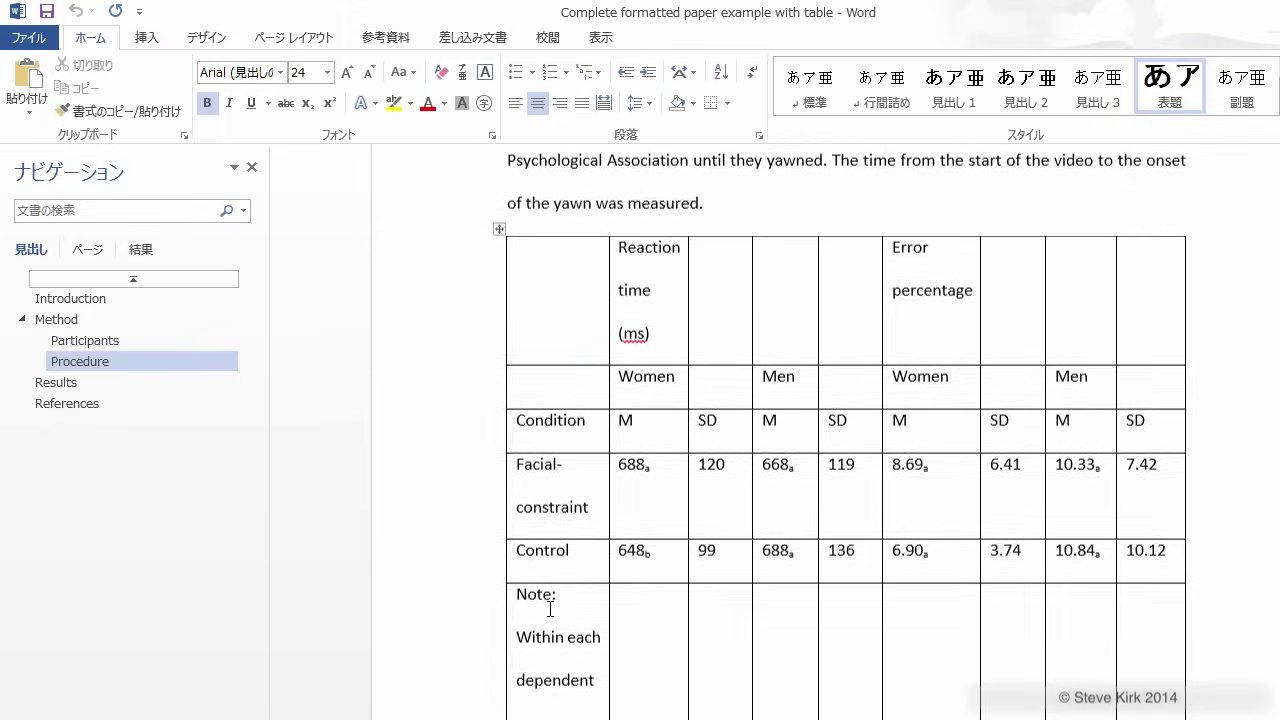
{"action": "scroll", "coordinate": [553, 607], "scroll_direction": "down", "scroll_amount": 2}
{"action": "scroll", "coordinate": [553, 607], "scroll_direction": "down", "scroll_amount": 2}
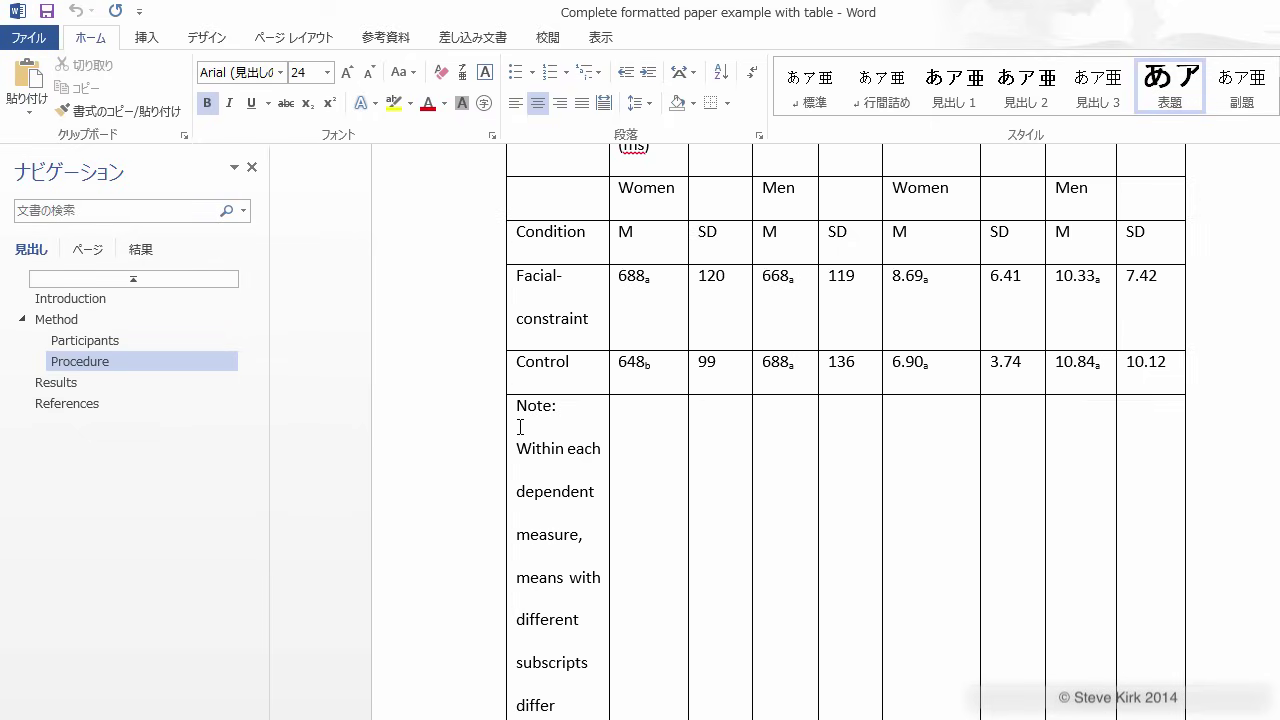
{"action": "left_click_drag", "start_coordinate": [683, 443], "coordinate": [1146, 462]}
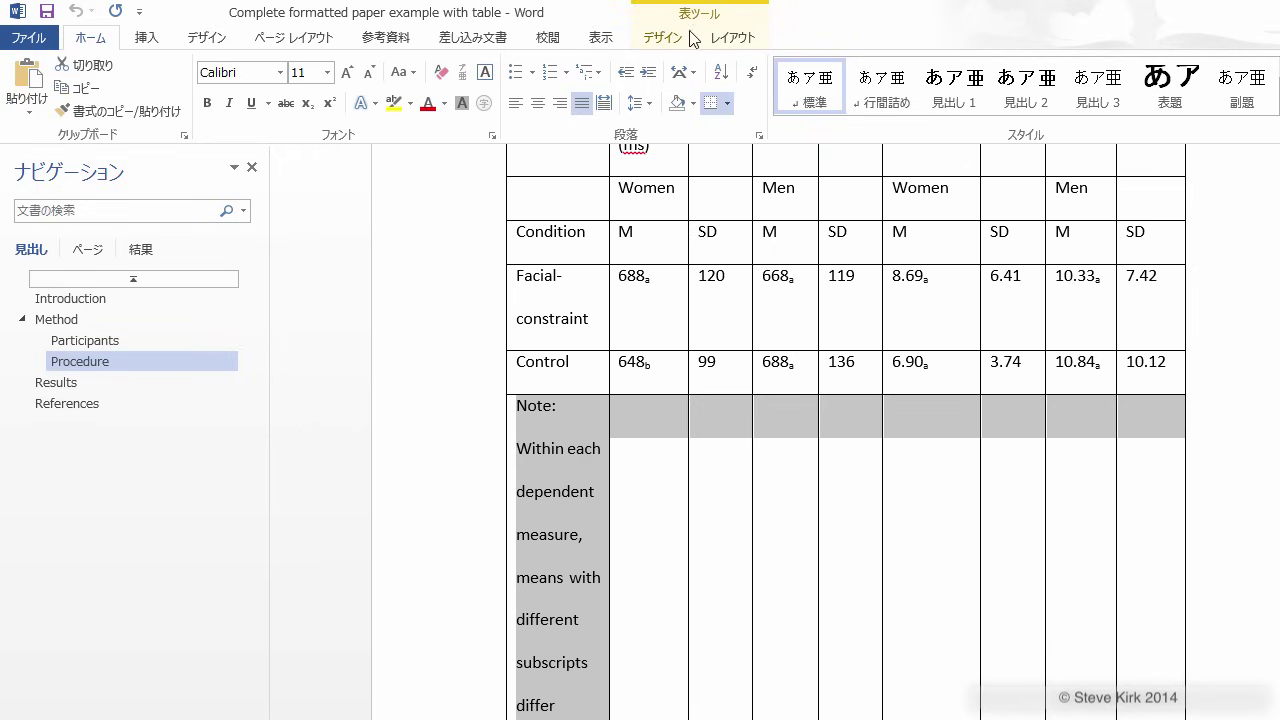
{"action": "left_click", "coordinate": [736, 39]}
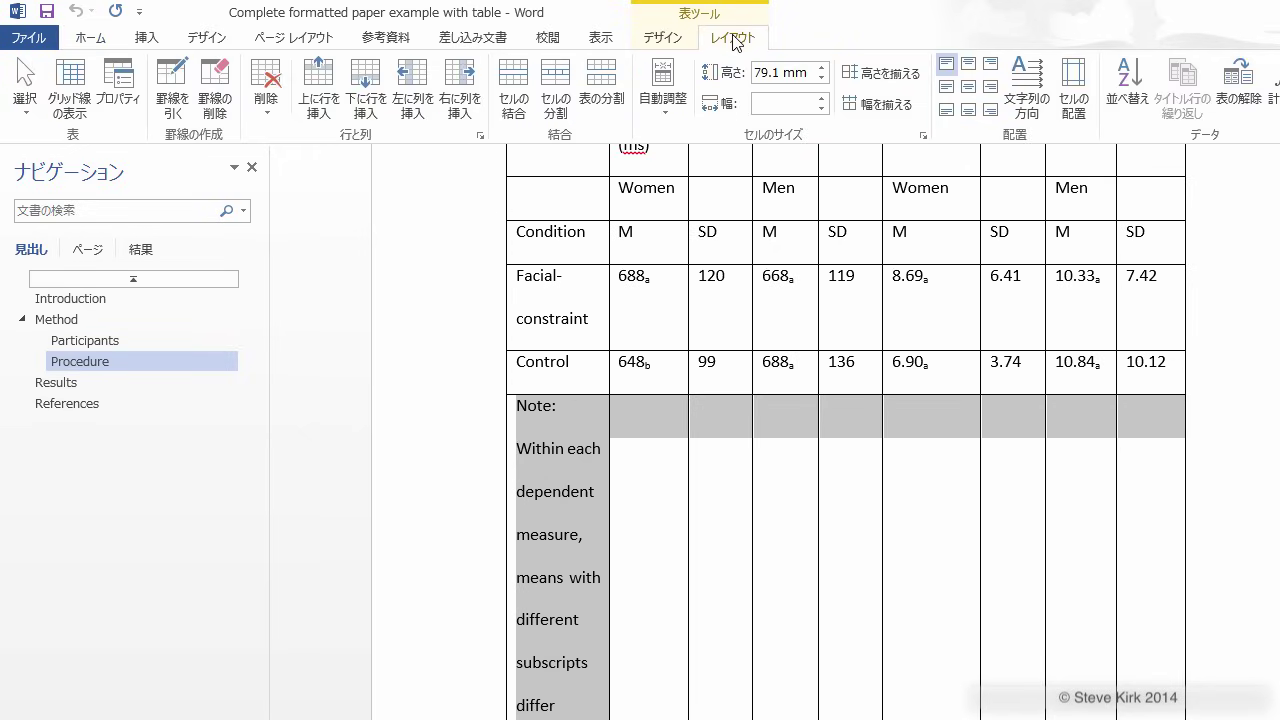
{"action": "left_click", "coordinate": [515, 85]}
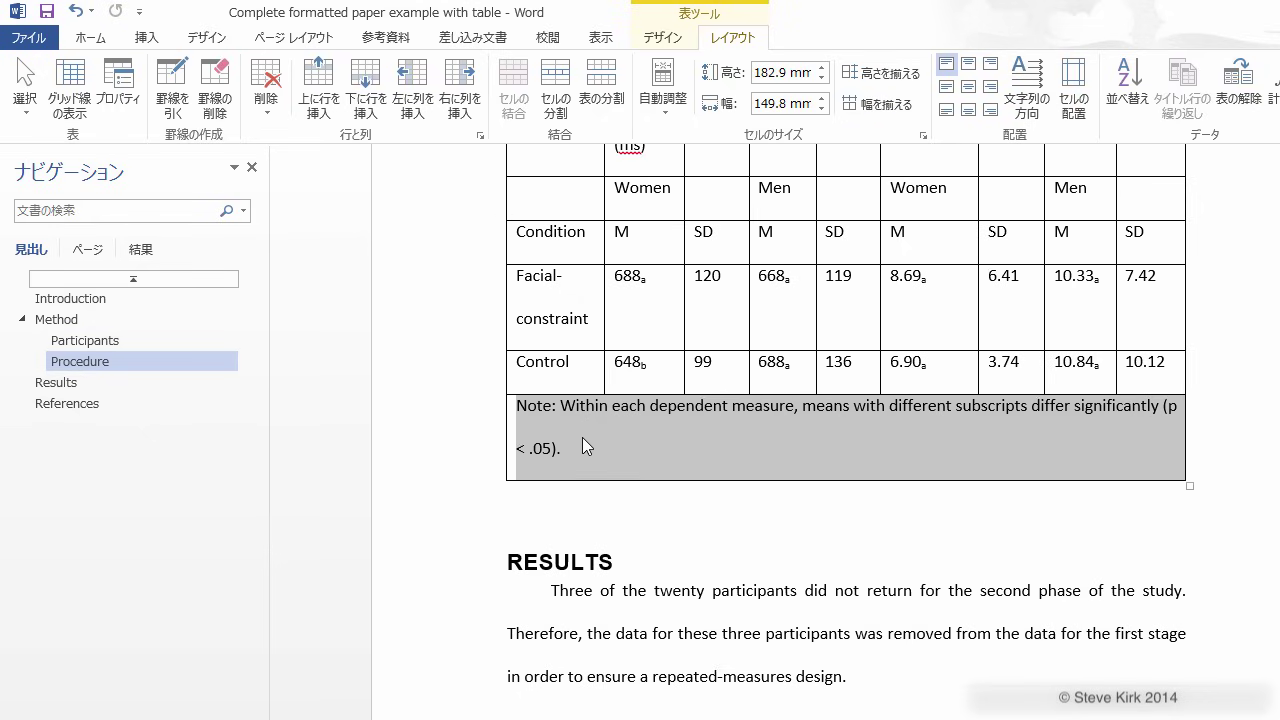
Step: Set the line spacing of the whole table to single
{"action": "scroll", "coordinate": [582, 437], "scroll_direction": "up", "scroll_amount": 3}
{"action": "left_click", "coordinate": [497, 294]}
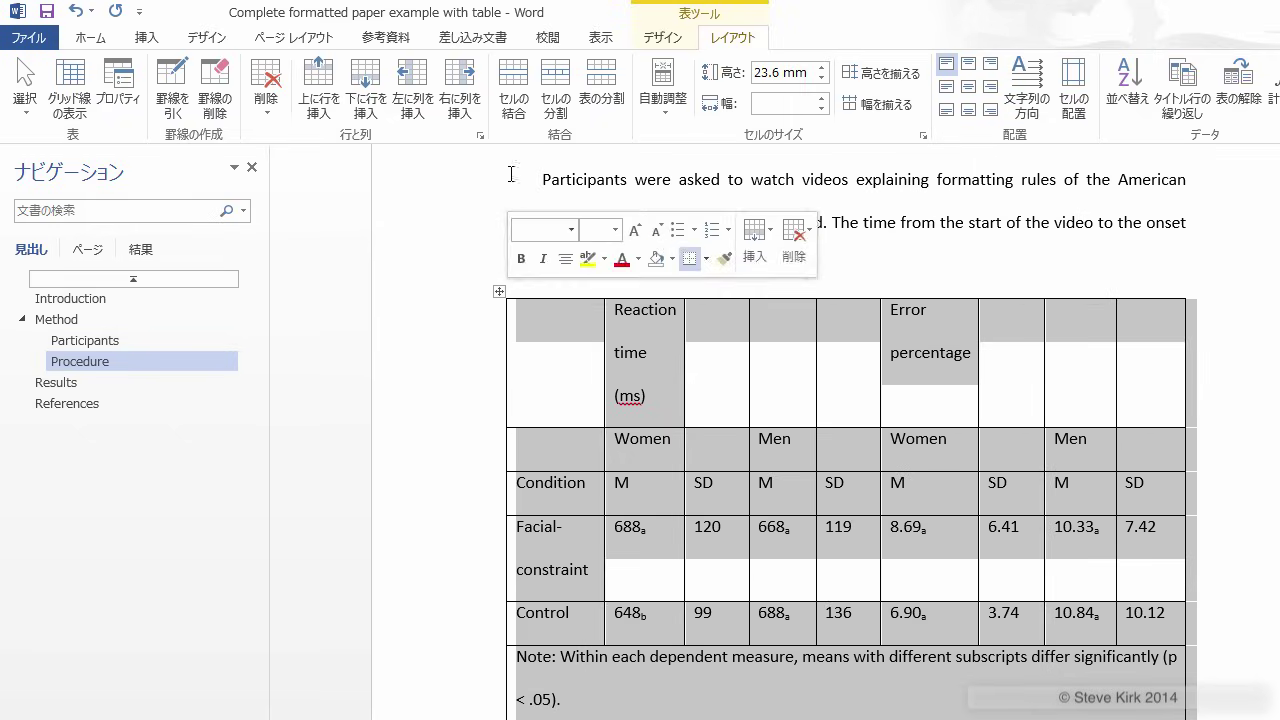
{"action": "left_click", "coordinate": [96, 40]}
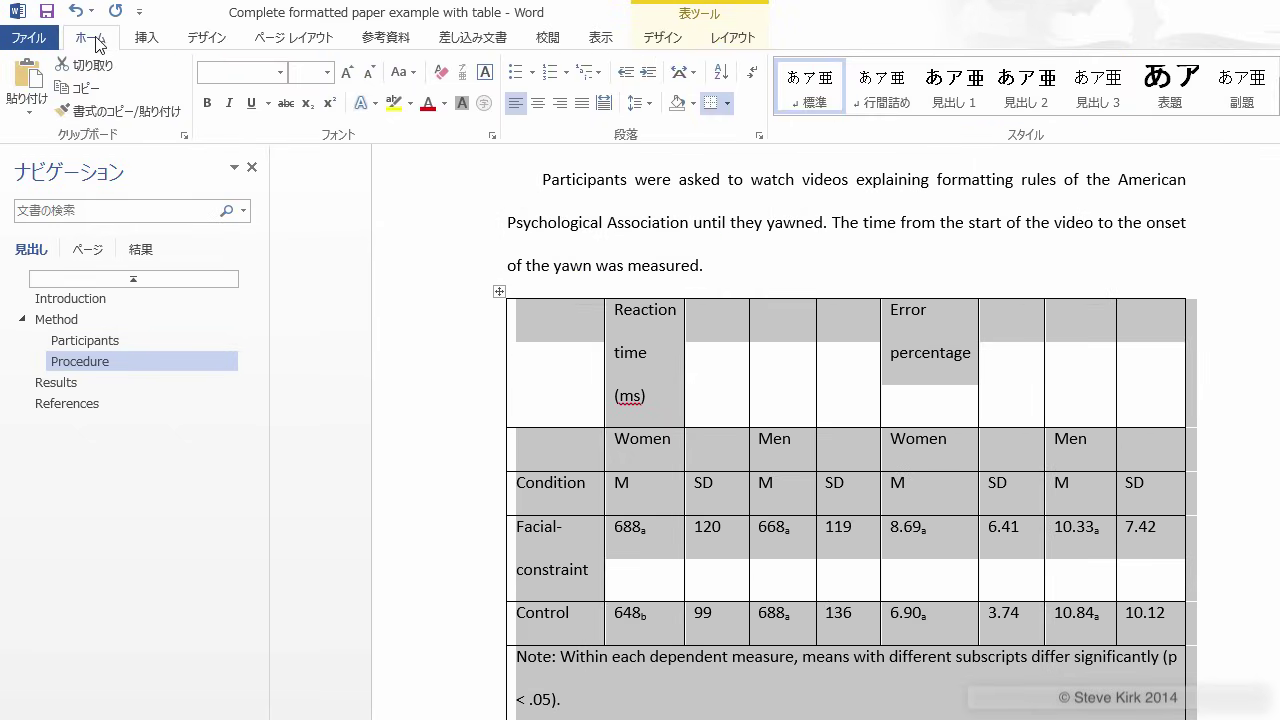
{"action": "left_click", "coordinate": [638, 103]}
{"action": "left_click", "coordinate": [666, 129]}
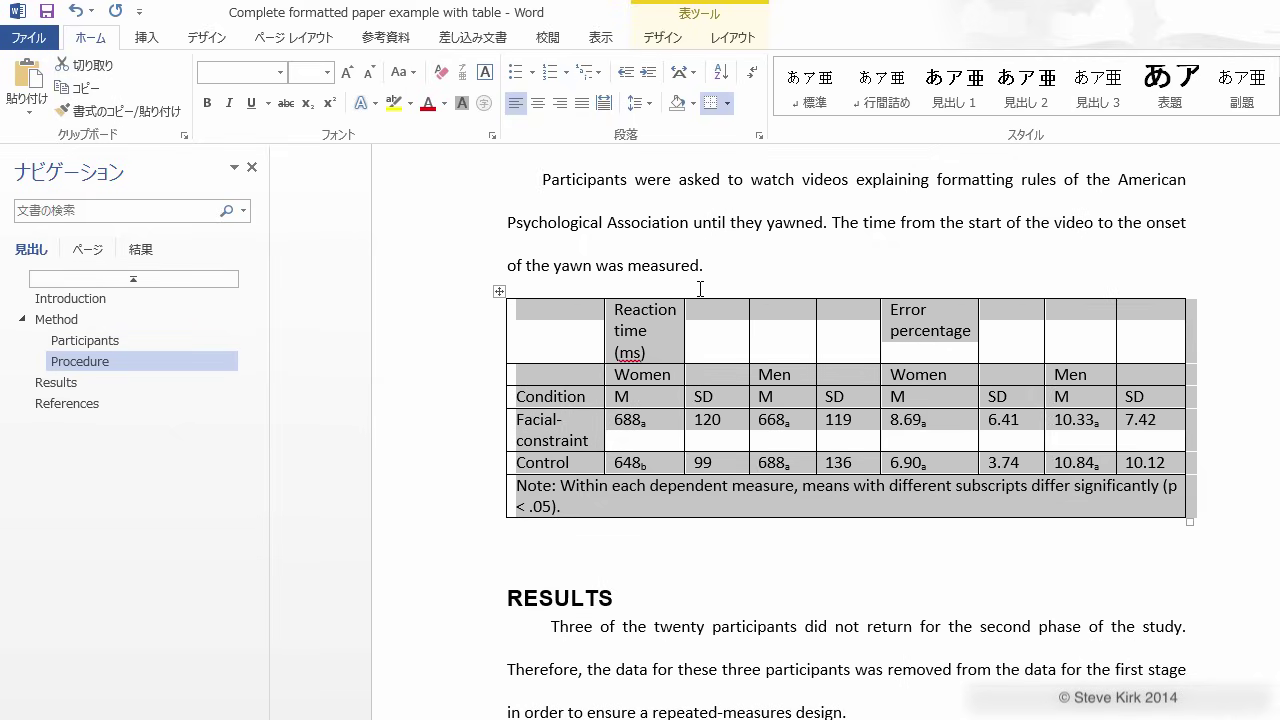
Step: Merge the Women, Men, Reaction time (ms) and Error percentage header cells with the blank cells beside them
{"action": "left_click", "coordinate": [607, 377]}
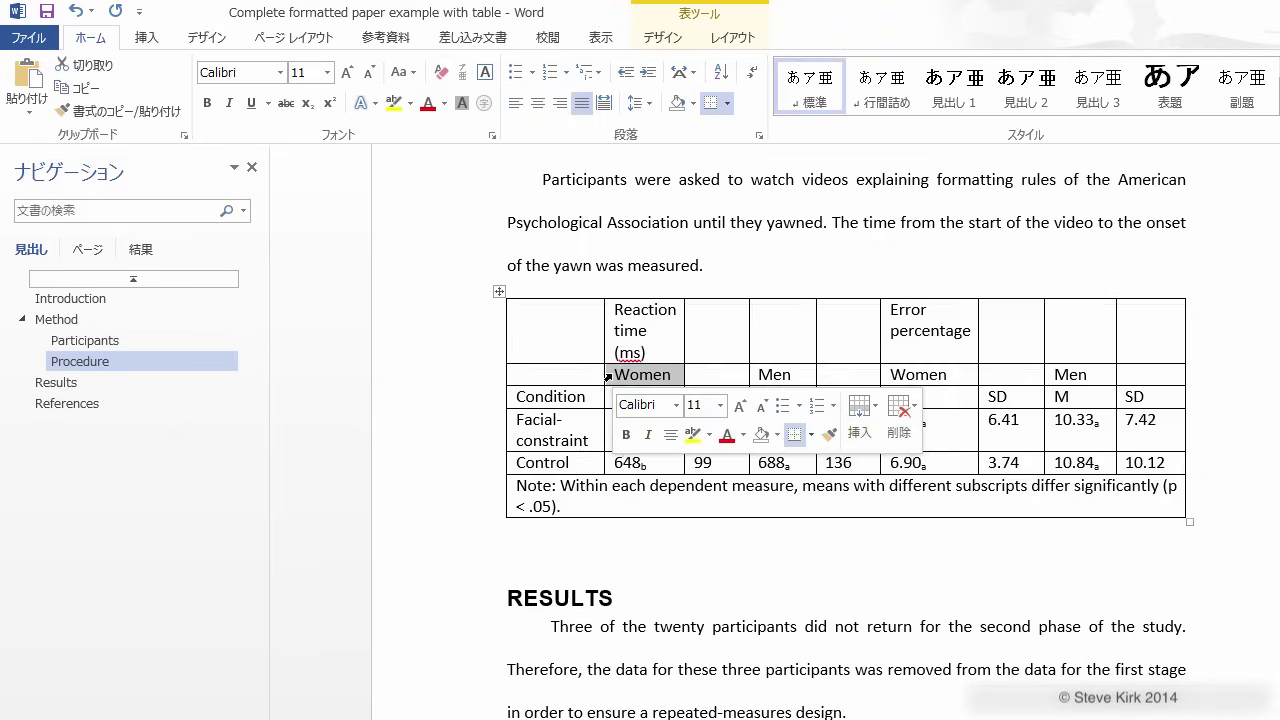
{"action": "left_click_drag", "start_coordinate": [607, 377], "coordinate": [697, 375]}
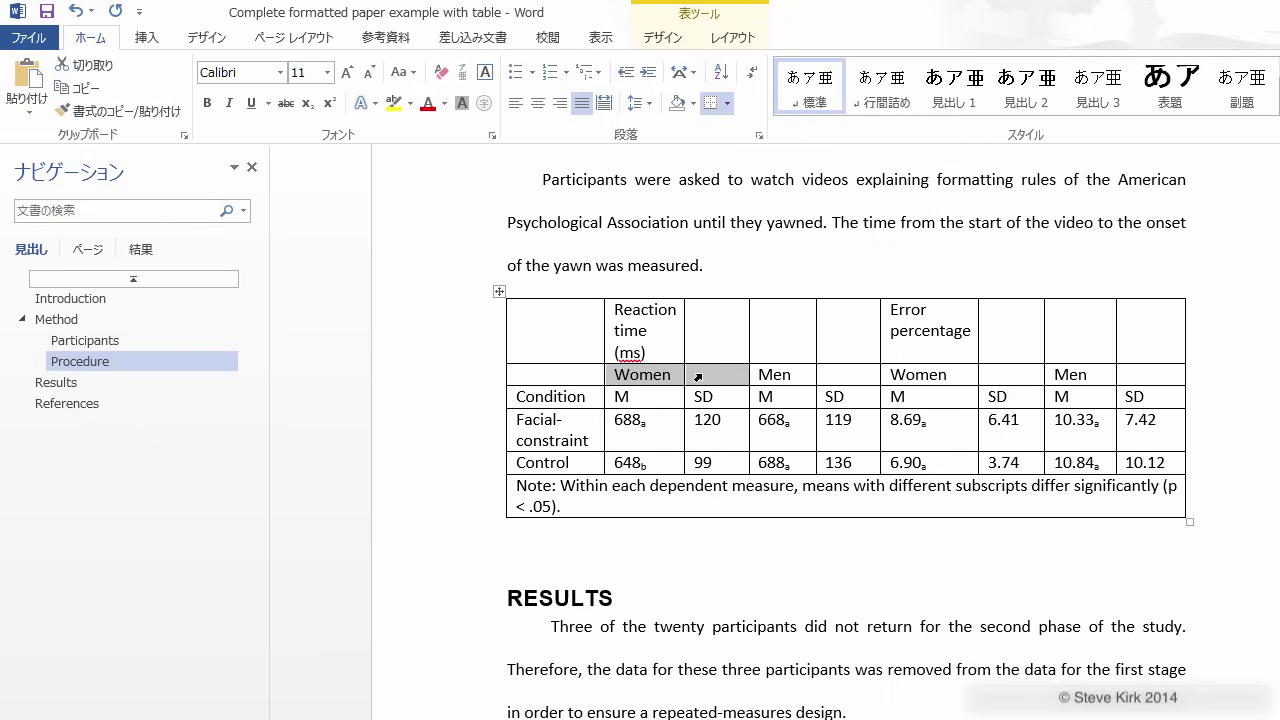
{"action": "left_click", "coordinate": [733, 37]}
{"action": "left_click", "coordinate": [514, 88]}
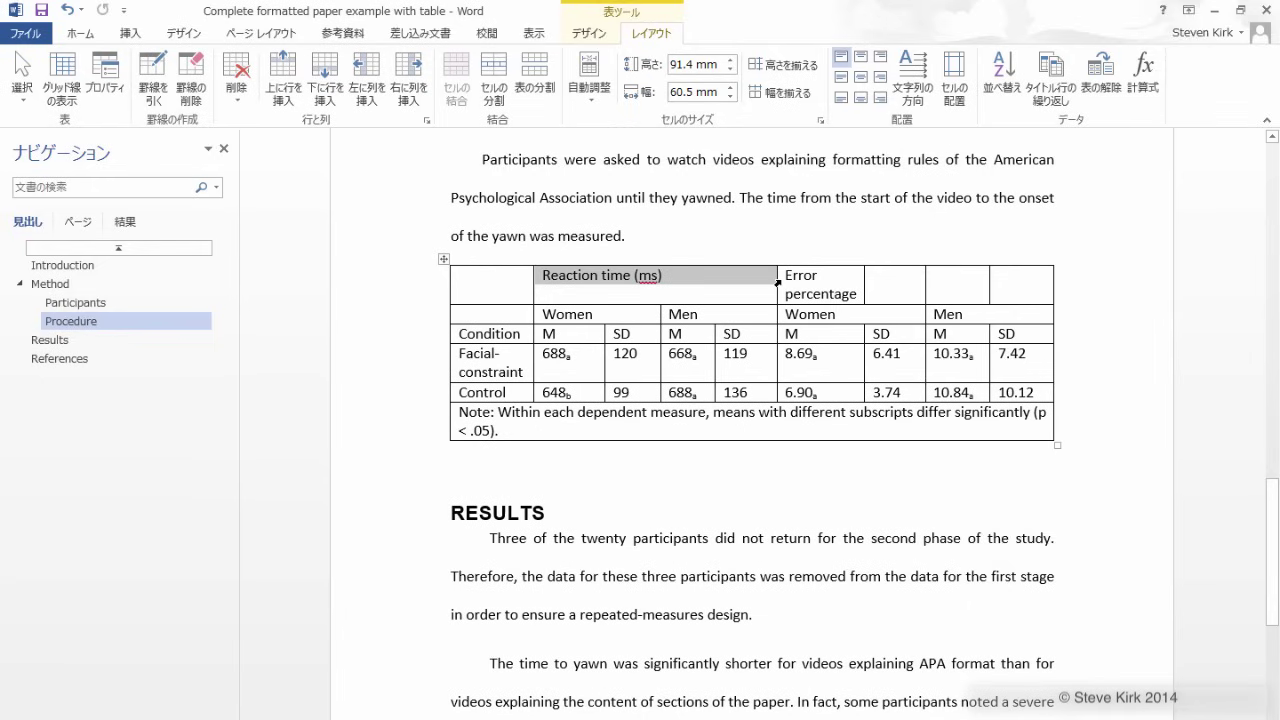
{"action": "left_click_drag", "start_coordinate": [782, 285], "coordinate": [996, 283]}
{"action": "left_click", "coordinate": [456, 80]}
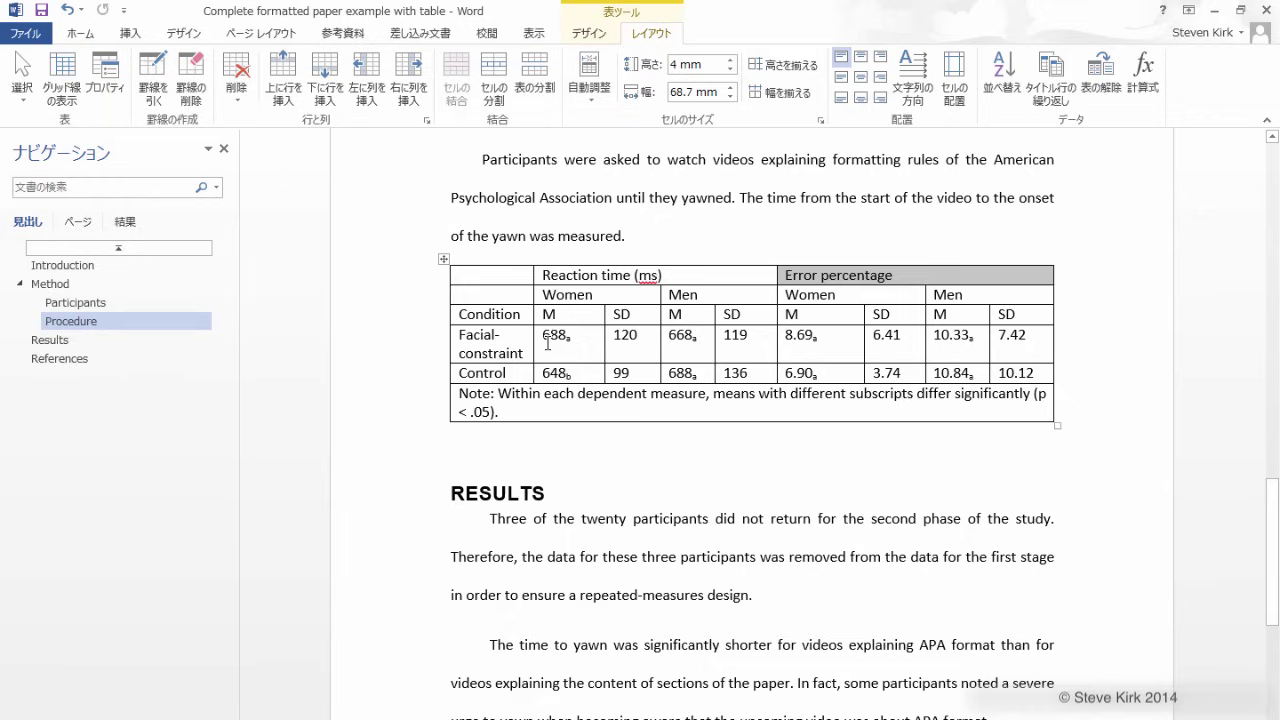
Step: Widen the table's first column to fit Facial-constraint on one line and distribute the remaining columns evenly
{"action": "left_click_drag", "start_coordinate": [531, 332], "coordinate": [572, 334]}
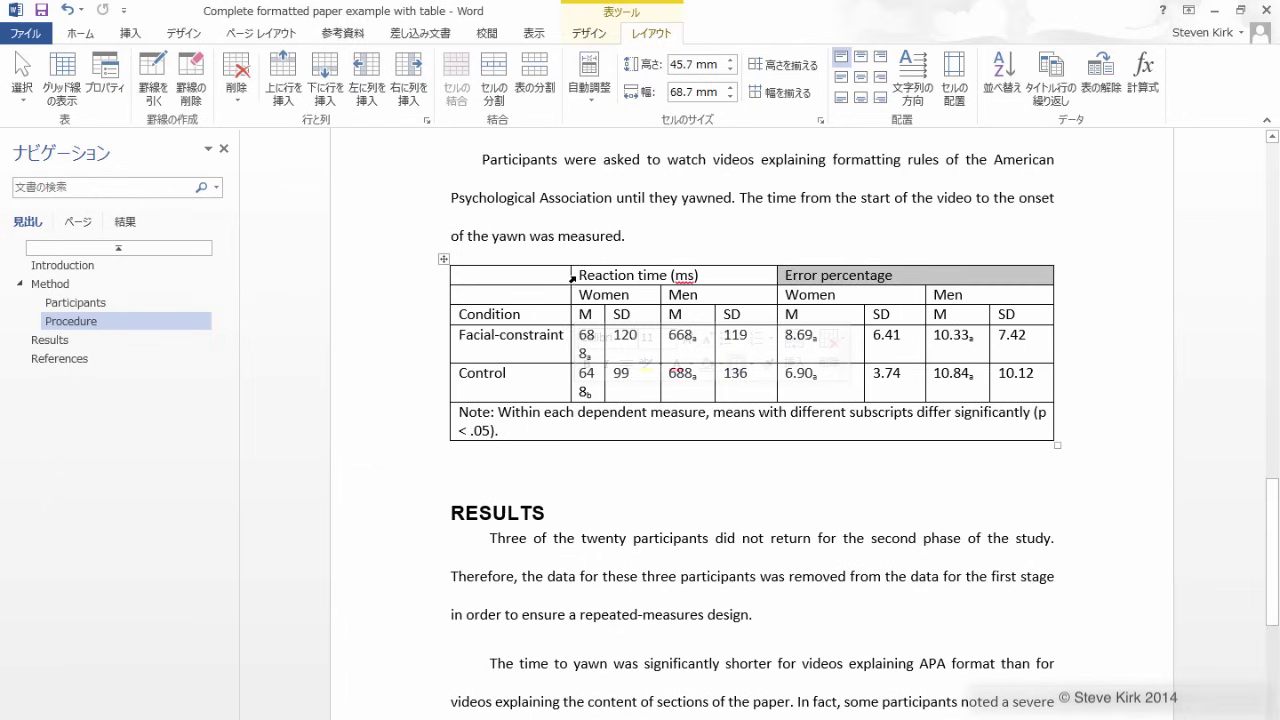
{"action": "left_click_drag", "start_coordinate": [572, 279], "coordinate": [998, 392]}
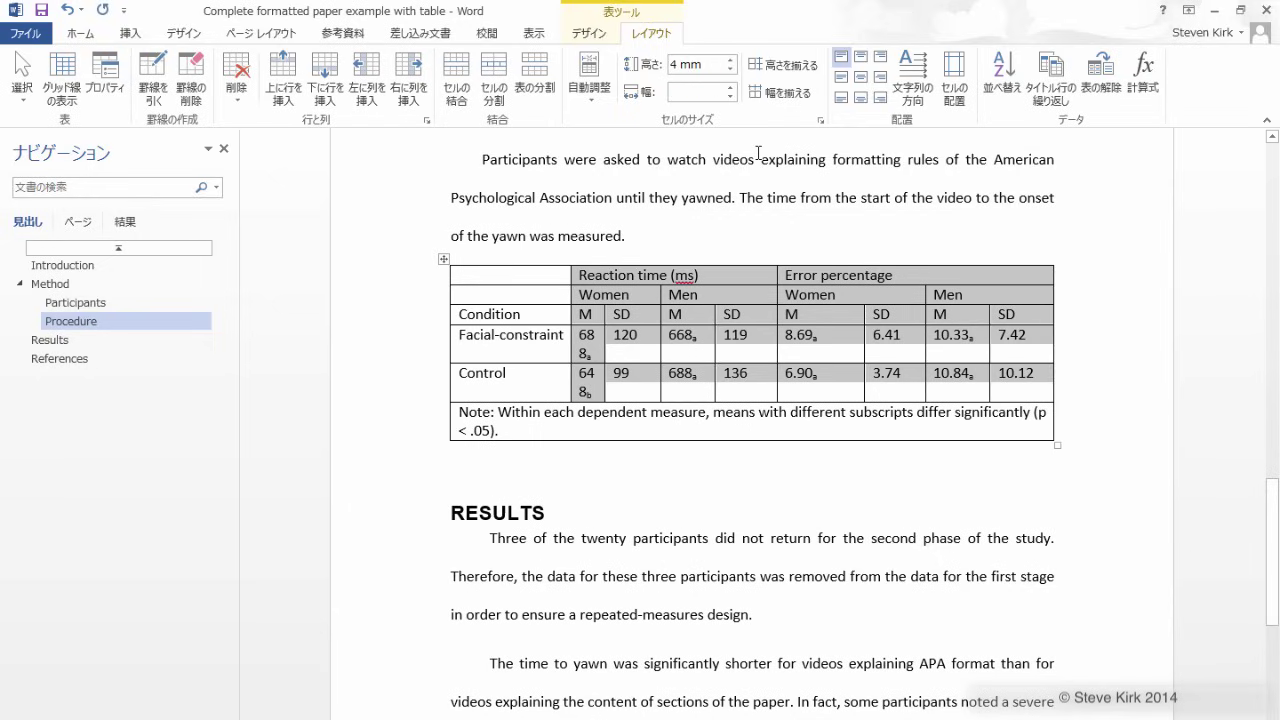
{"action": "left_click", "coordinate": [789, 96]}
Step: Set the font size of the note text in the table's last row to 10
{"action": "left_click", "coordinate": [505, 393]}
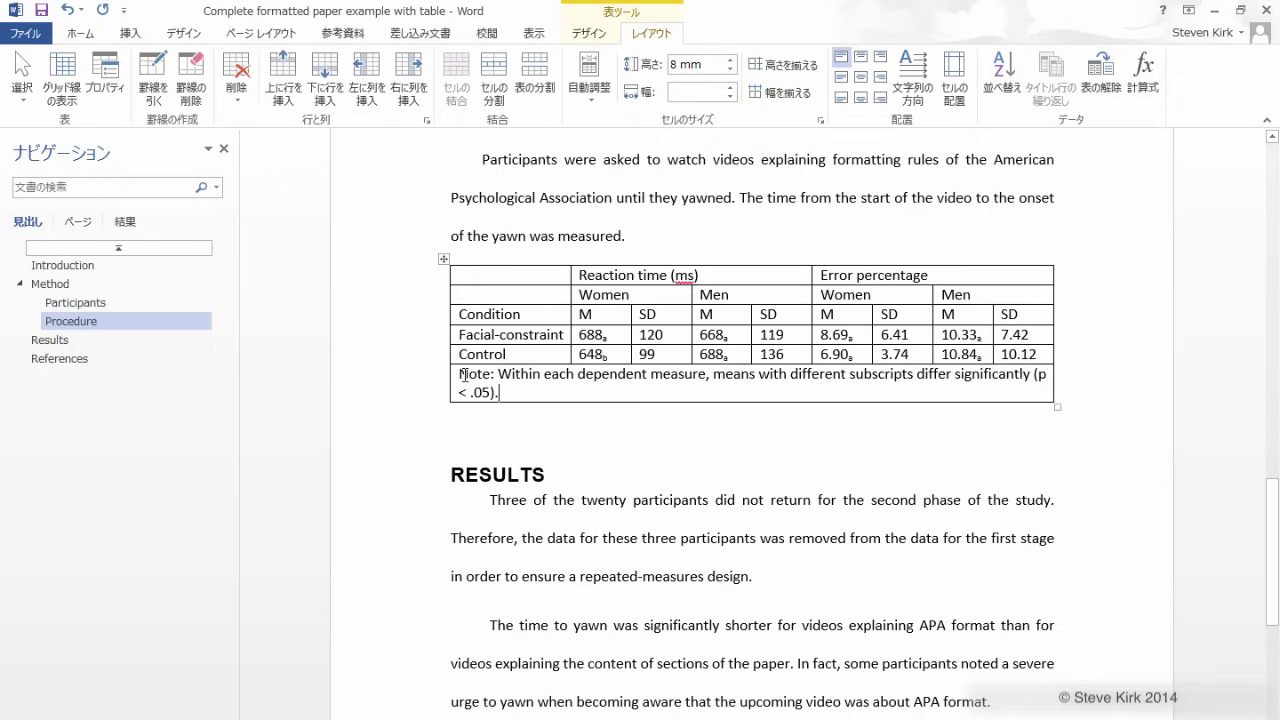
{"action": "left_click_drag", "start_coordinate": [463, 374], "coordinate": [520, 393]}
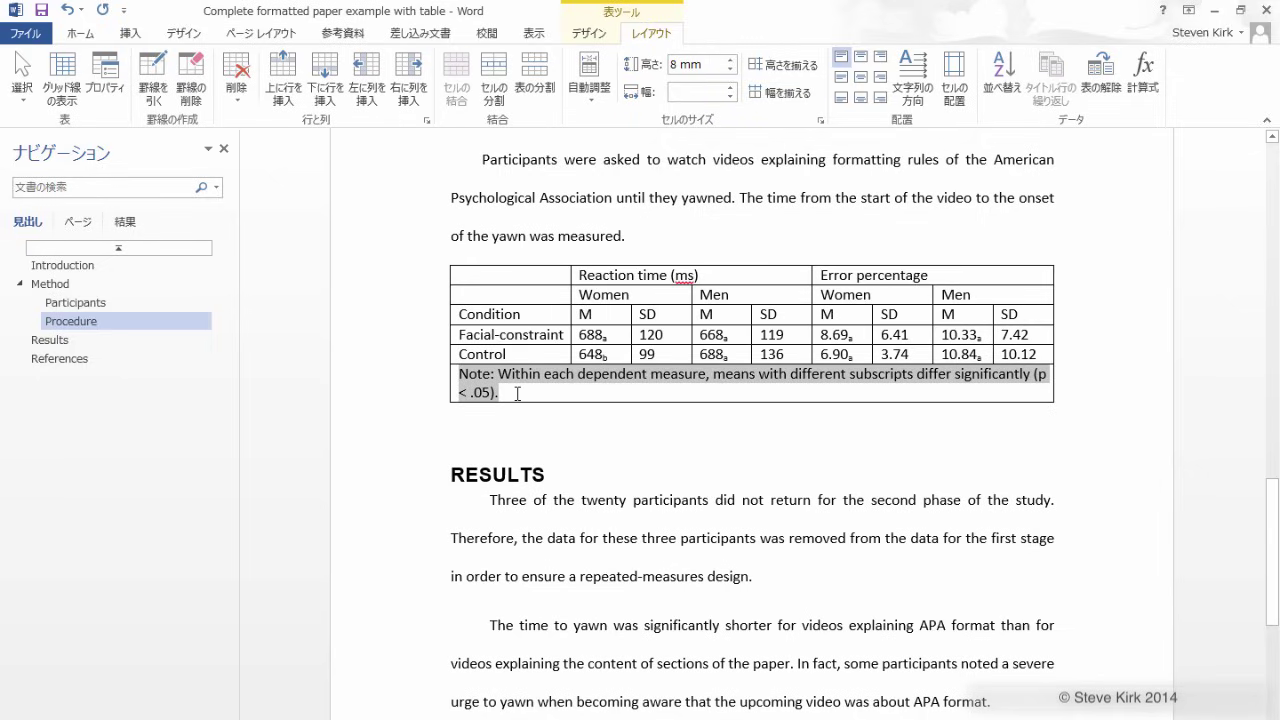
{"action": "left_click", "coordinate": [611, 337]}
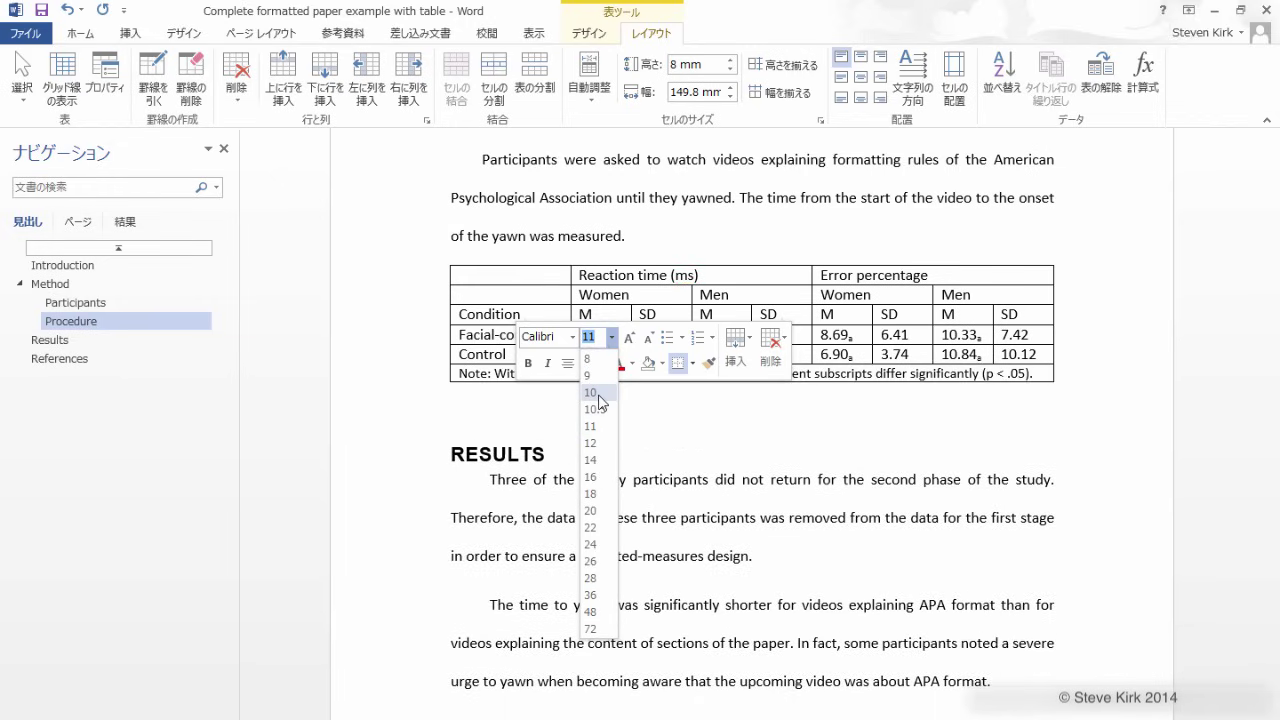
{"action": "left_click", "coordinate": [598, 396]}
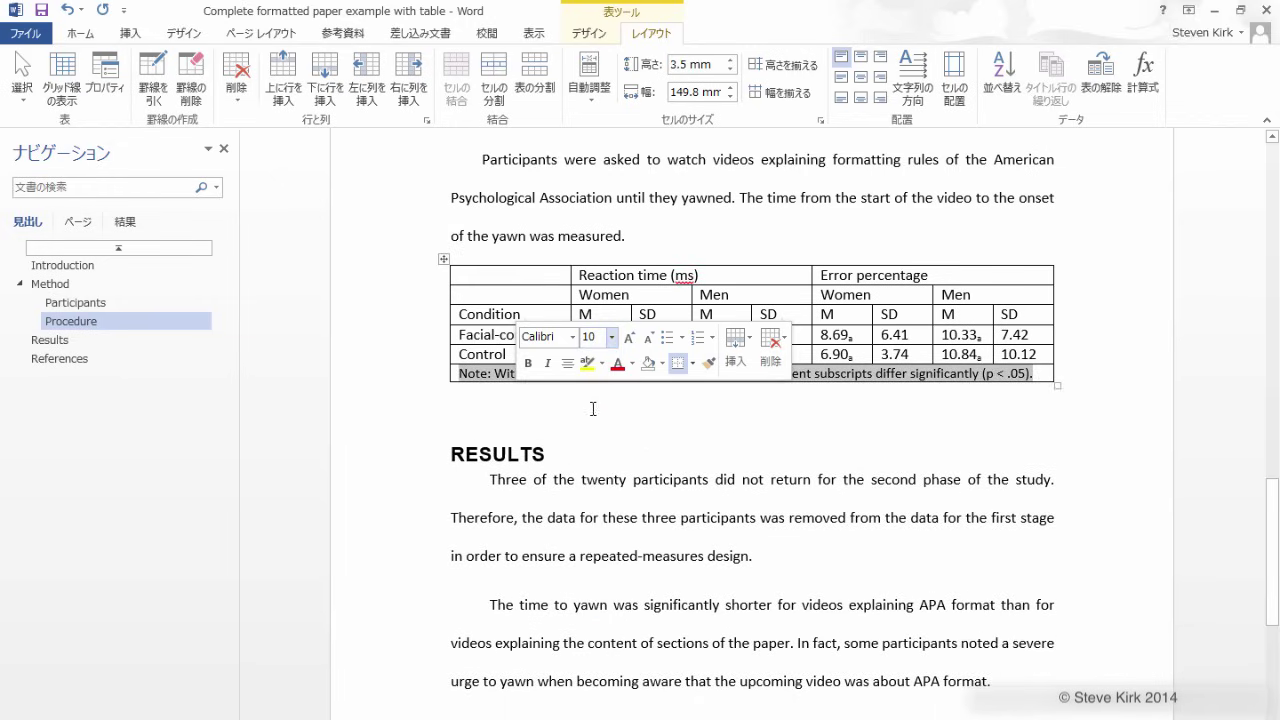
{"action": "left_click", "coordinate": [624, 255]}
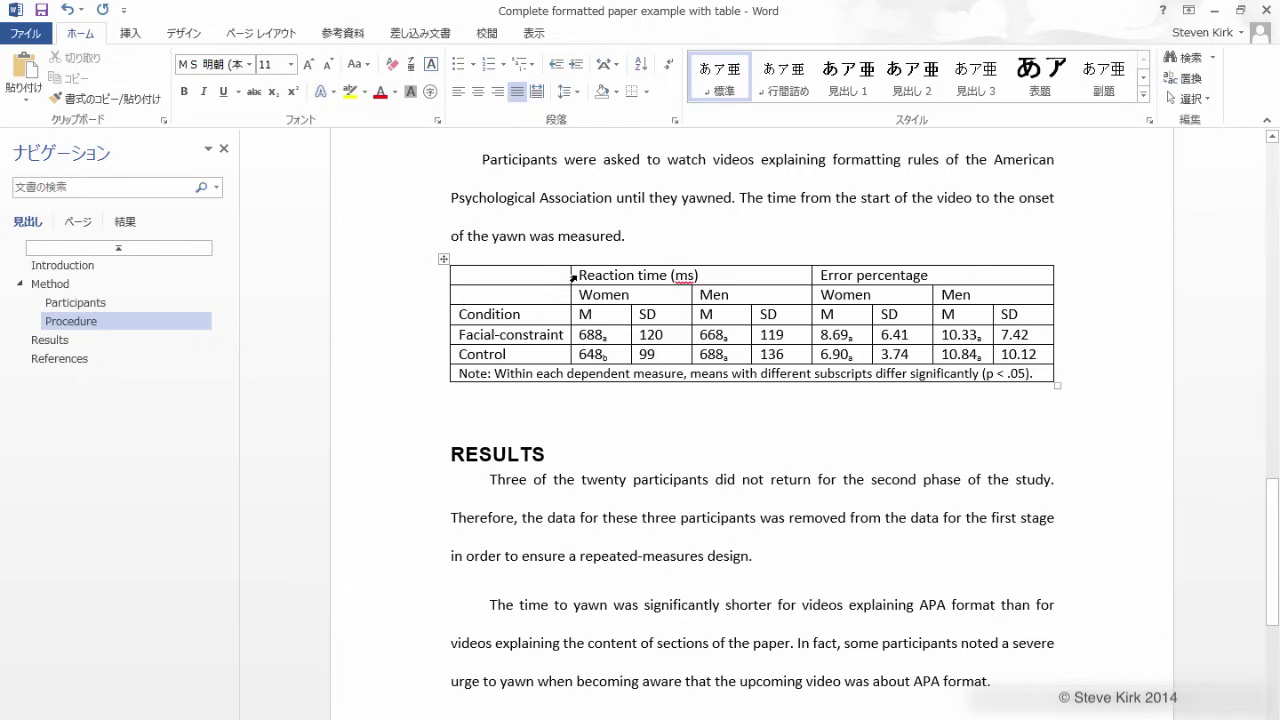
Step: Centre the Reaction time (ms) and Error percentage headings in their merged cells
{"action": "left_click", "coordinate": [573, 279]}
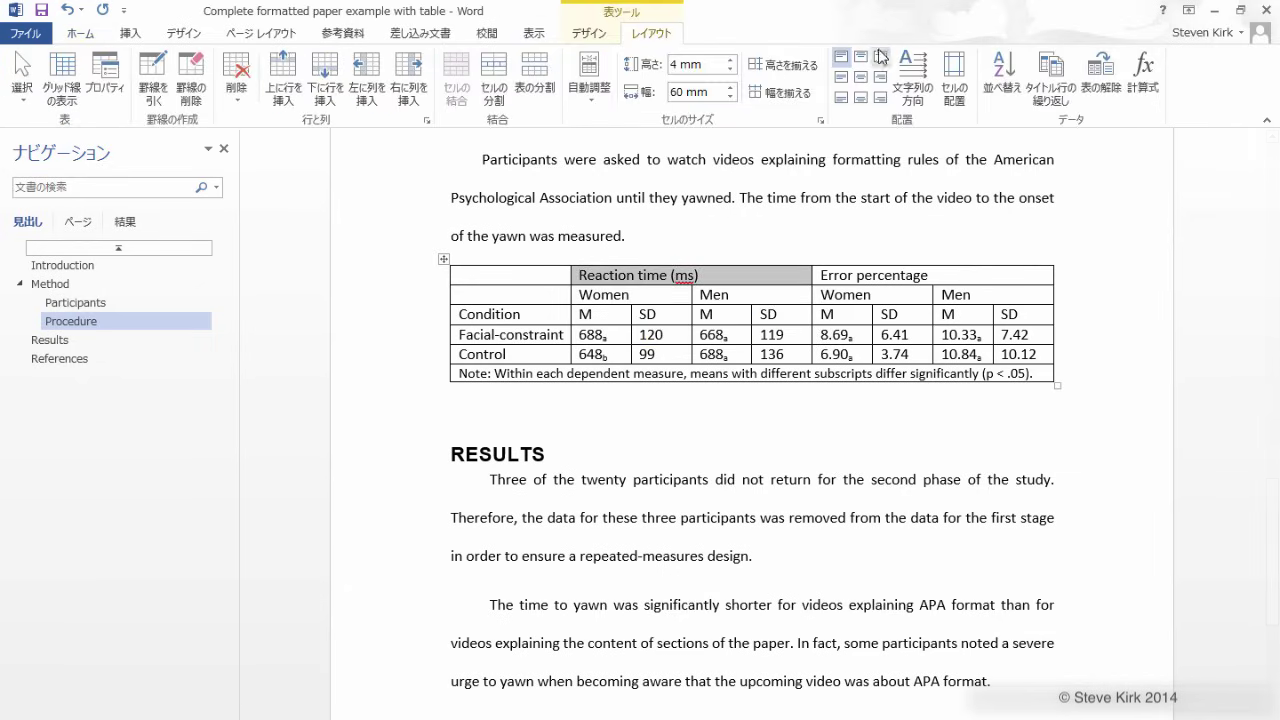
{"action": "left_click", "coordinate": [862, 59]}
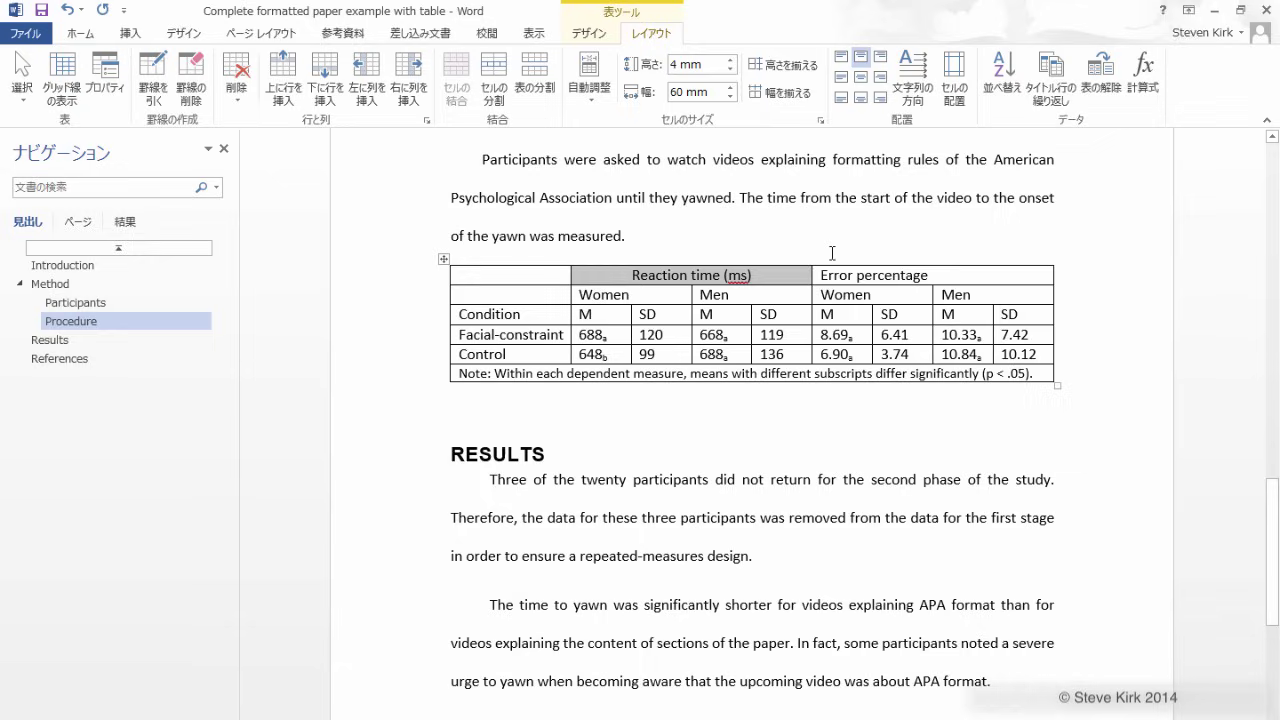
{"action": "left_click", "coordinate": [813, 275]}
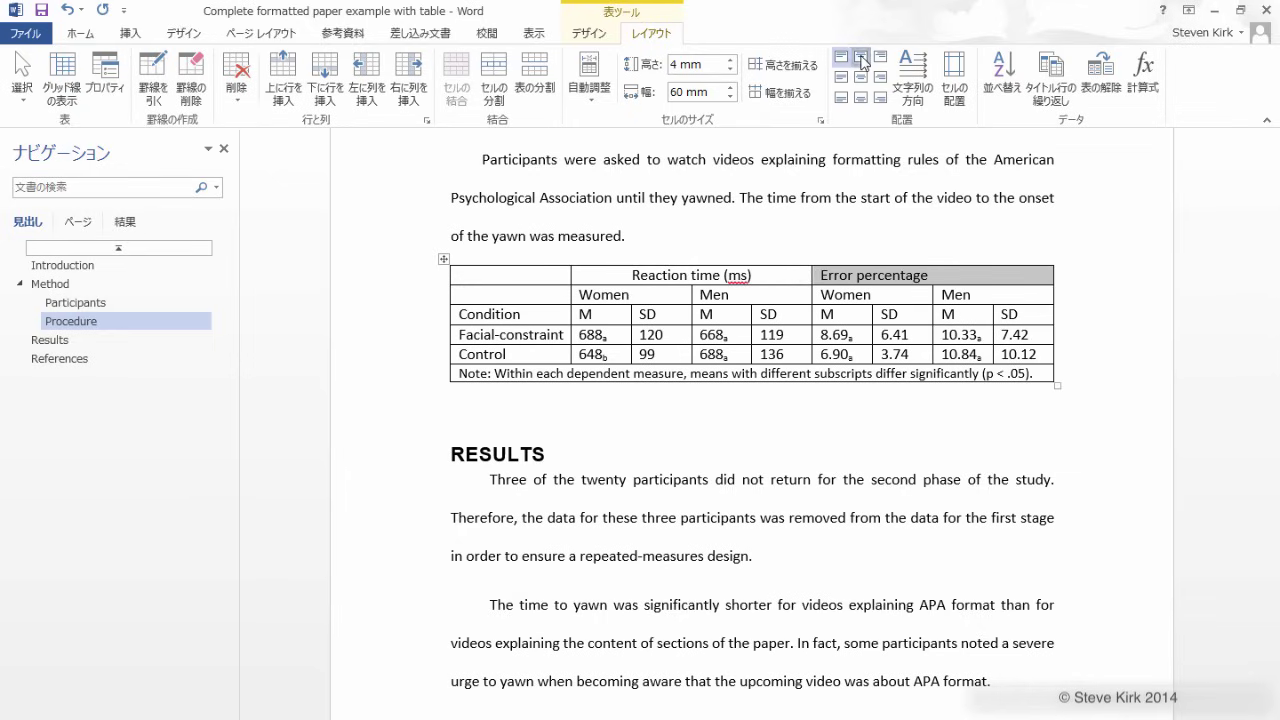
{"action": "left_click", "coordinate": [861, 58]}
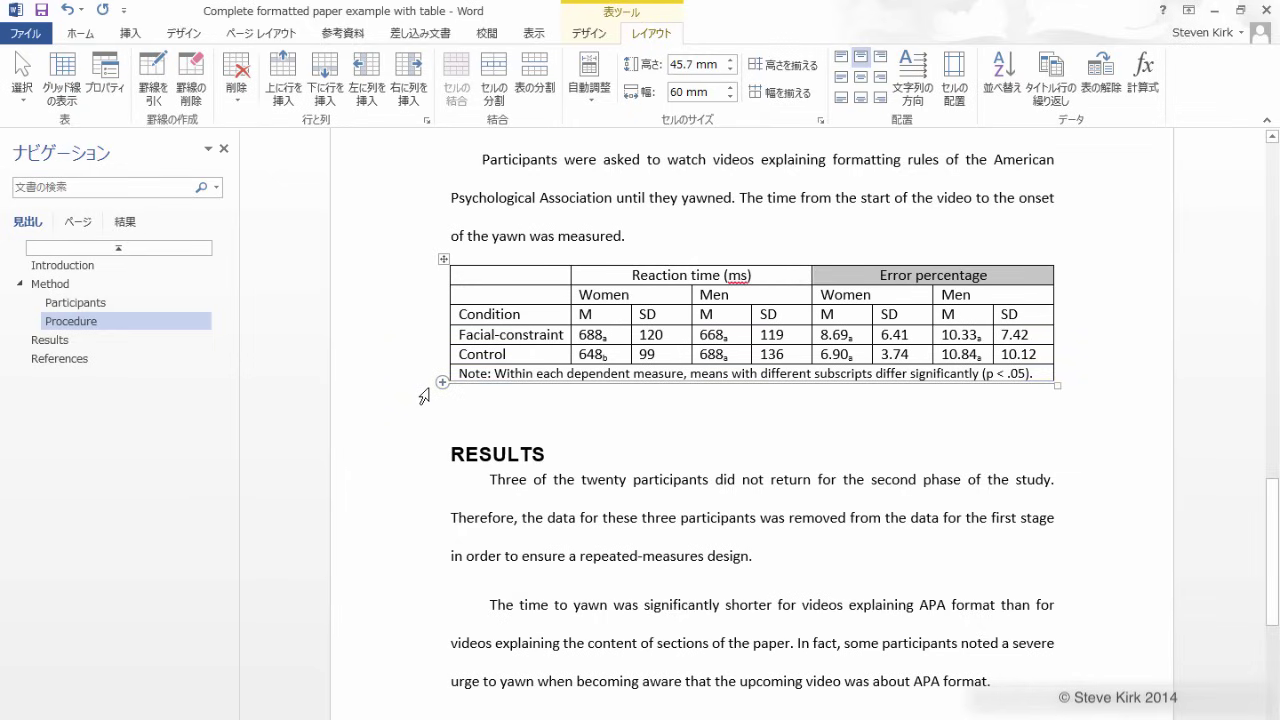
Step: Italicize all M and SD labels in the table's Condition row and compare the table with the reference paper's Table 1
{"action": "key", "text": "ctrl+Left"}
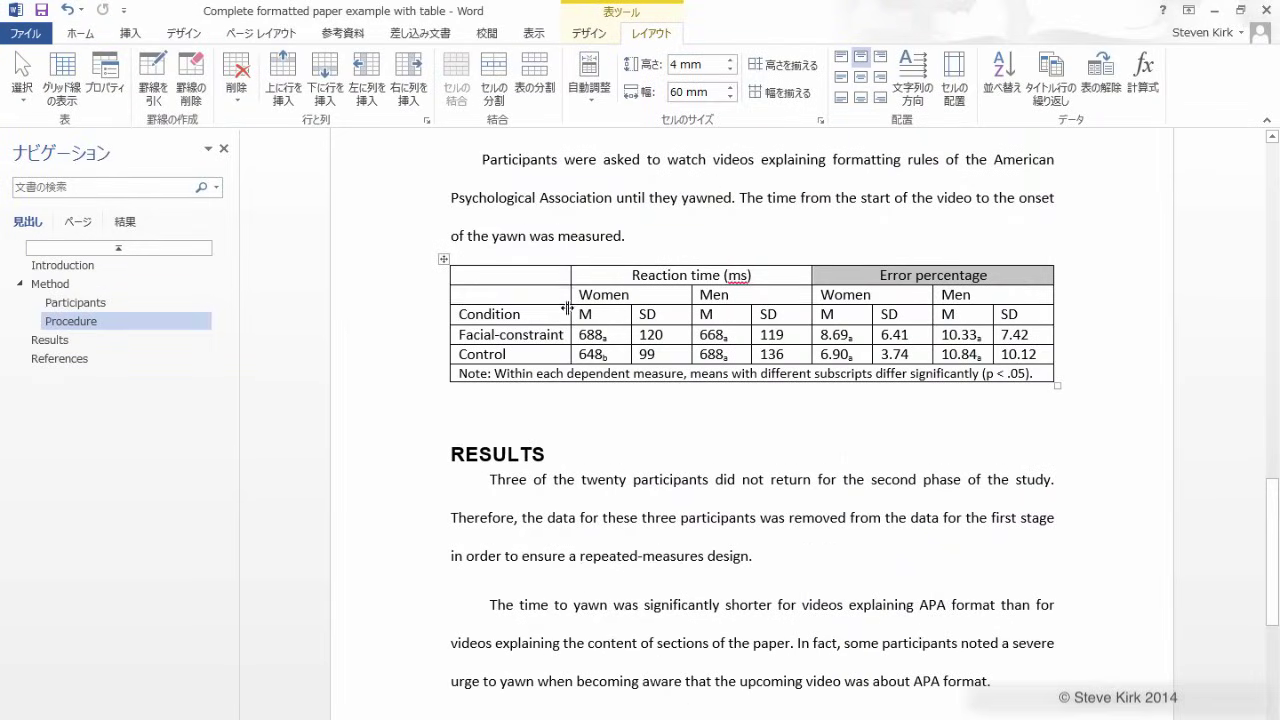
{"action": "left_click_drag", "start_coordinate": [572, 316], "coordinate": [997, 318]}
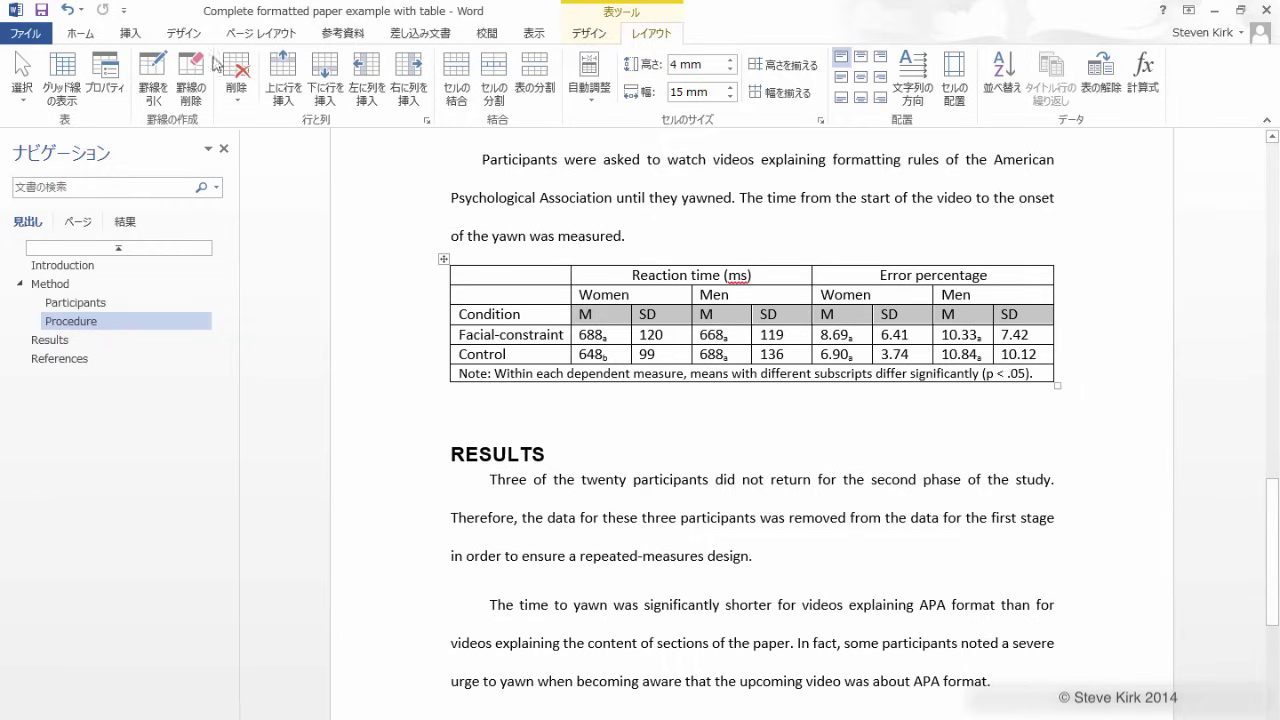
{"action": "left_click", "coordinate": [86, 36]}
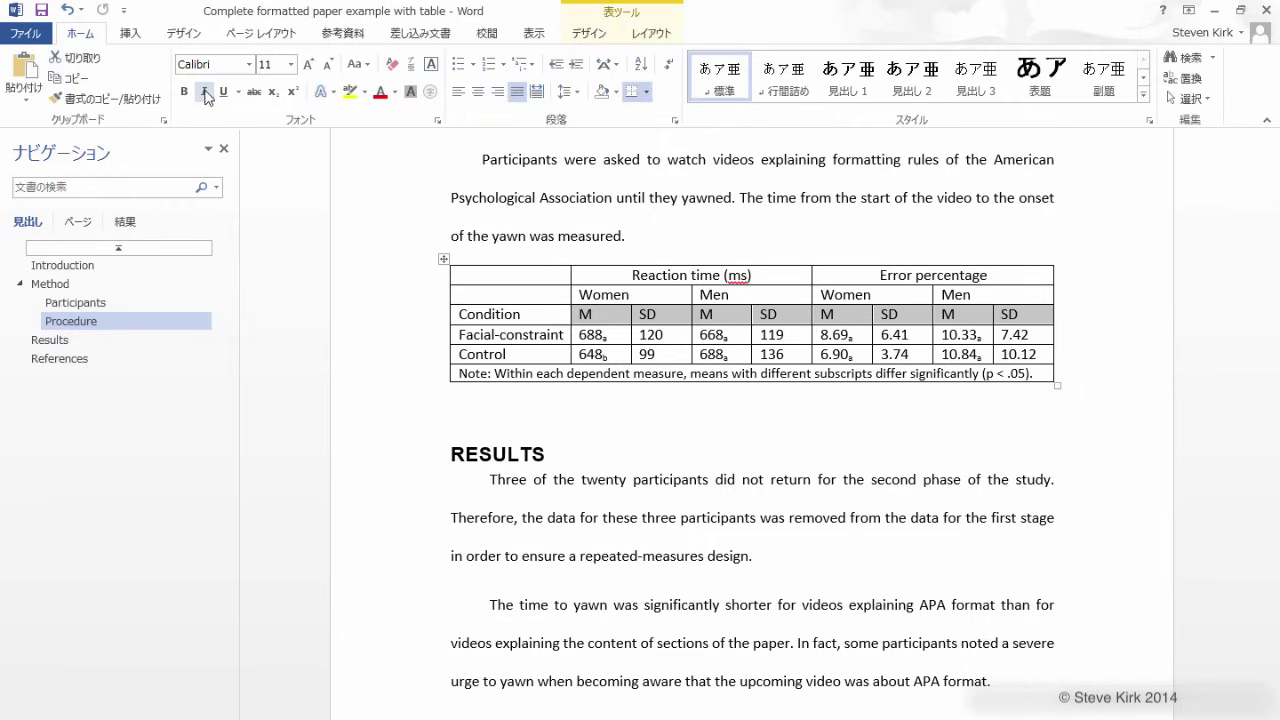
{"action": "left_click", "coordinate": [203, 91]}
{"action": "left_click", "coordinate": [616, 335]}
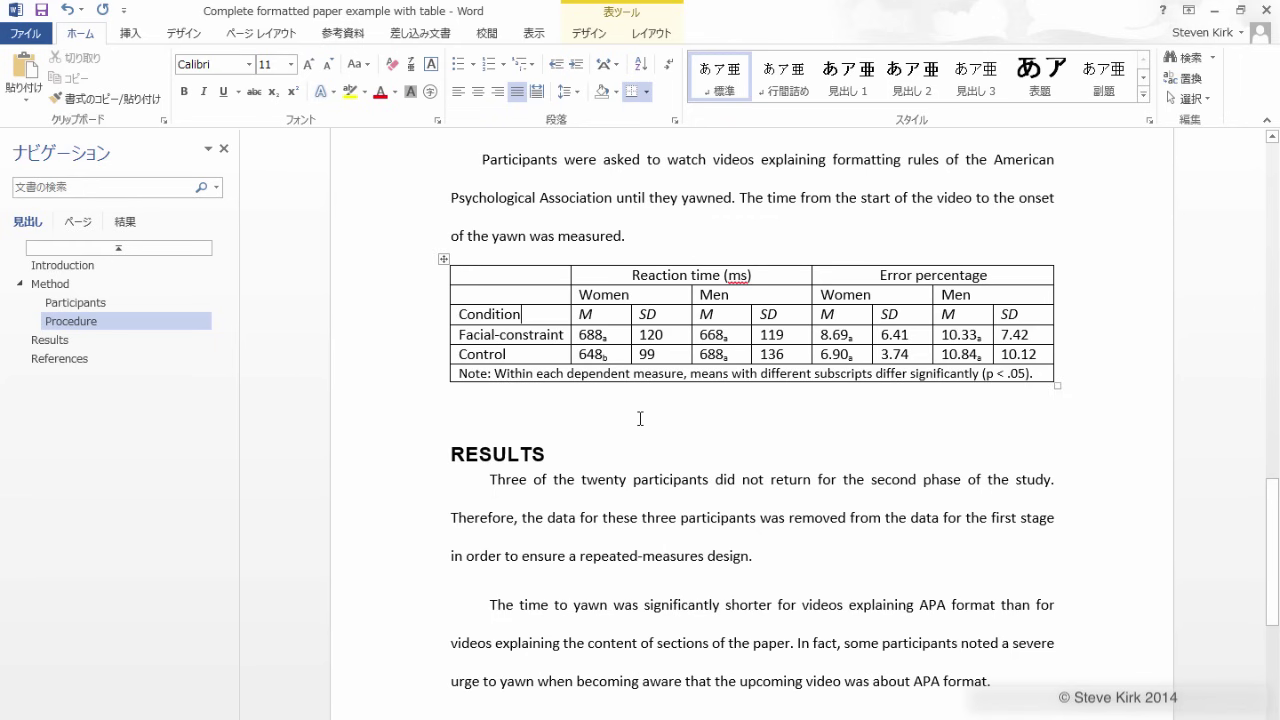
{"action": "key", "text": "ctrl+Left"}
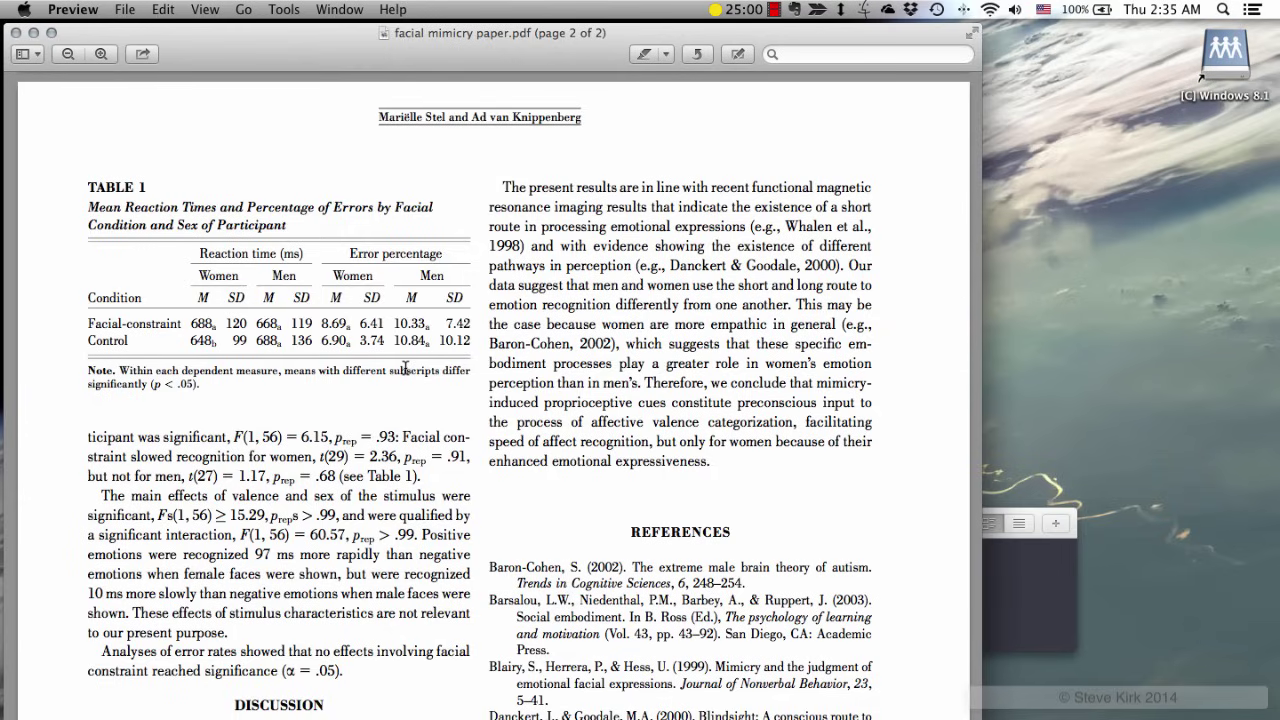
{"action": "key", "text": "ctrl+Right"}
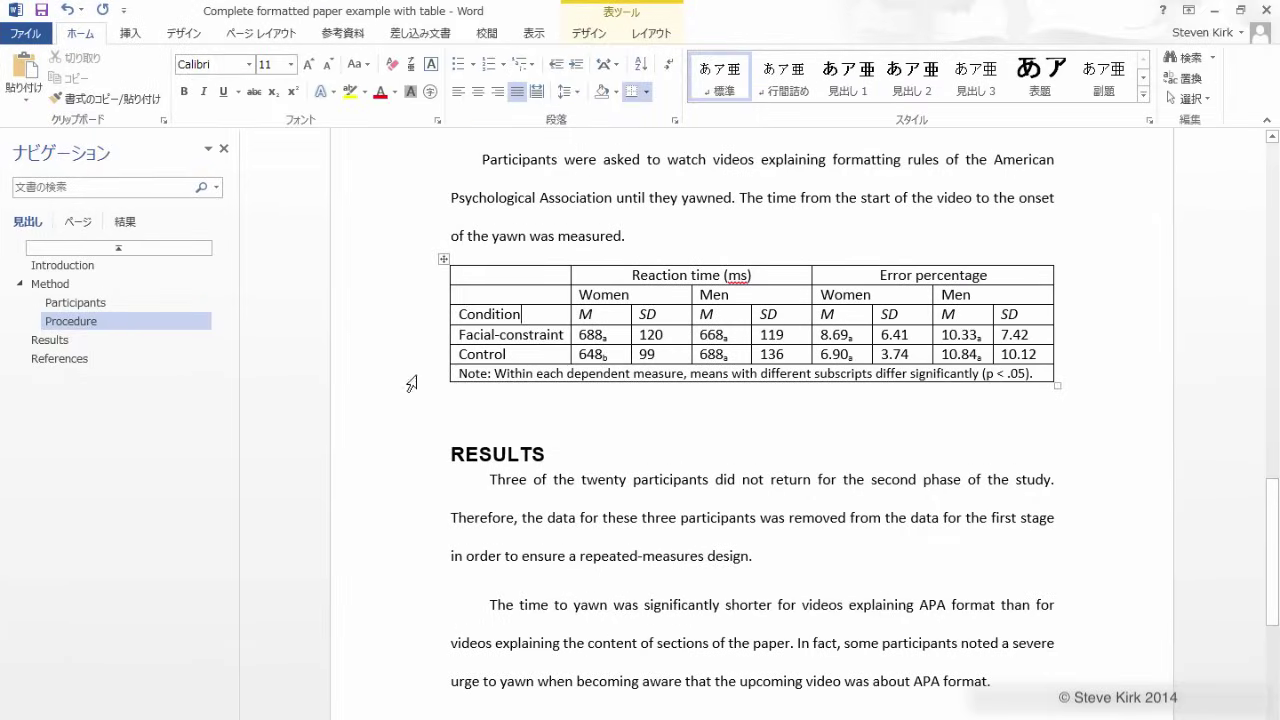
Step: Remove all borders from the entire results table
{"action": "left_click", "coordinate": [444, 262]}
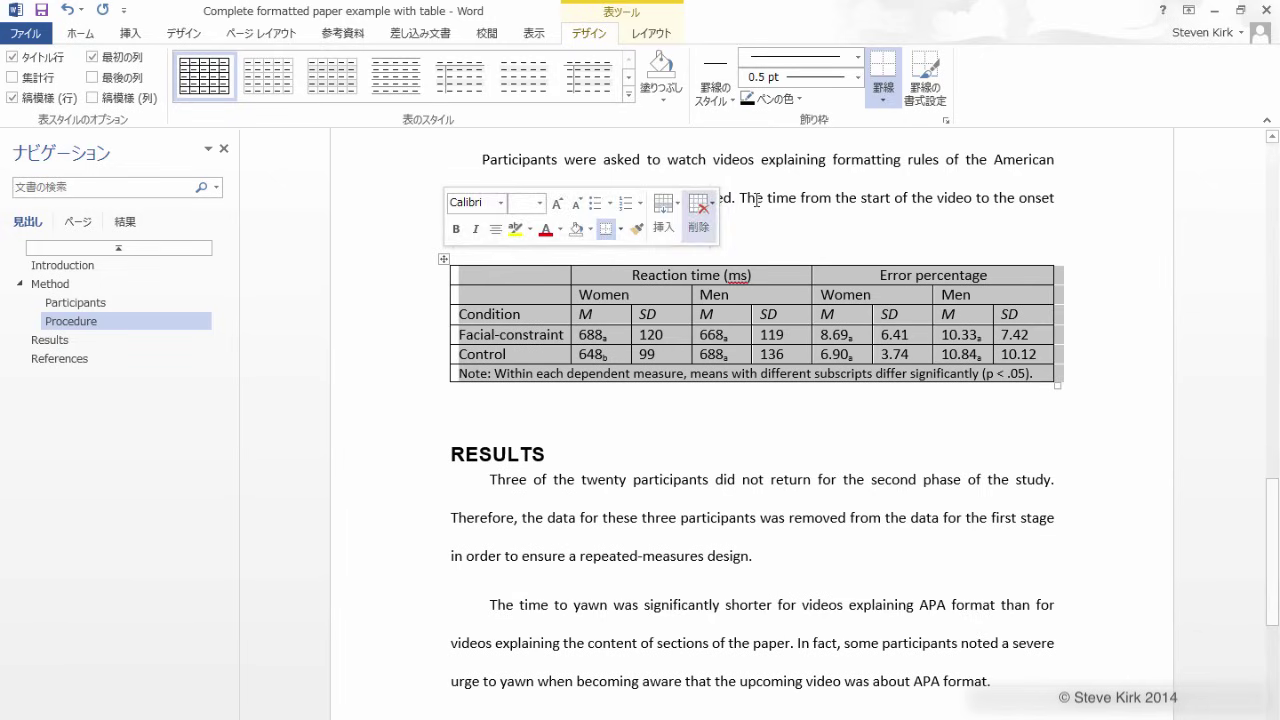
{"action": "left_click", "coordinate": [882, 98]}
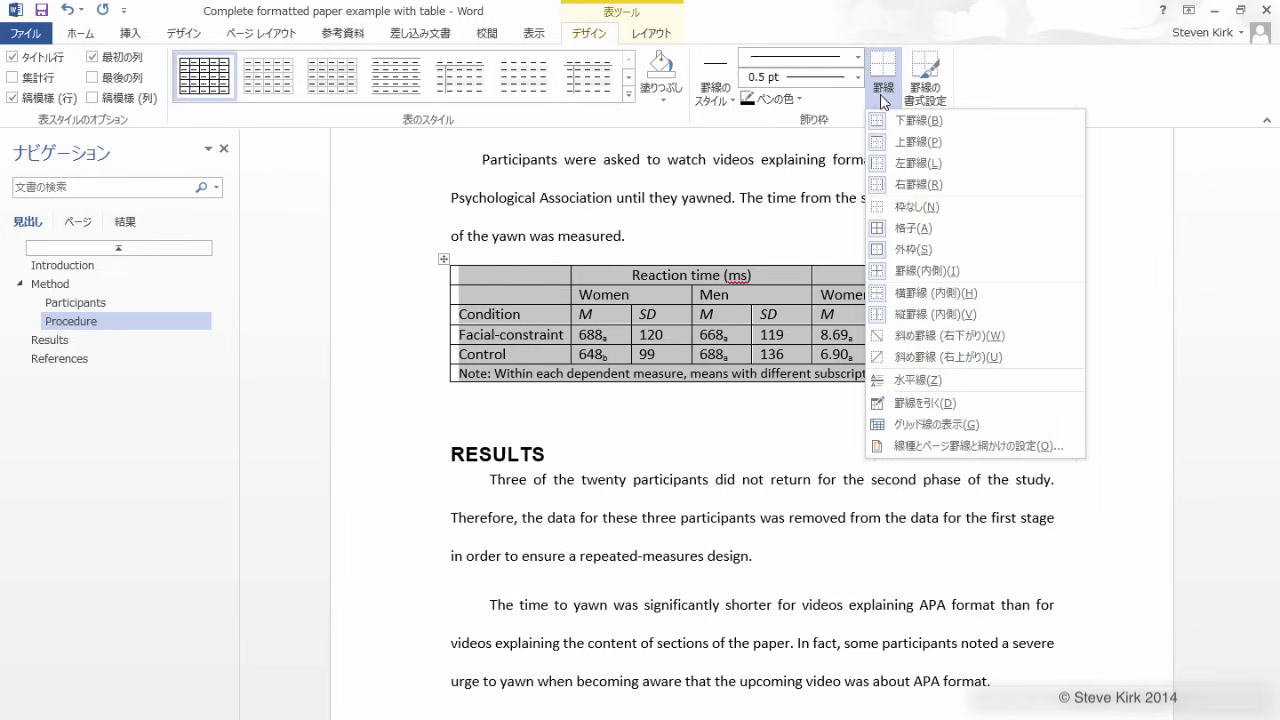
{"action": "left_click", "coordinate": [914, 210]}
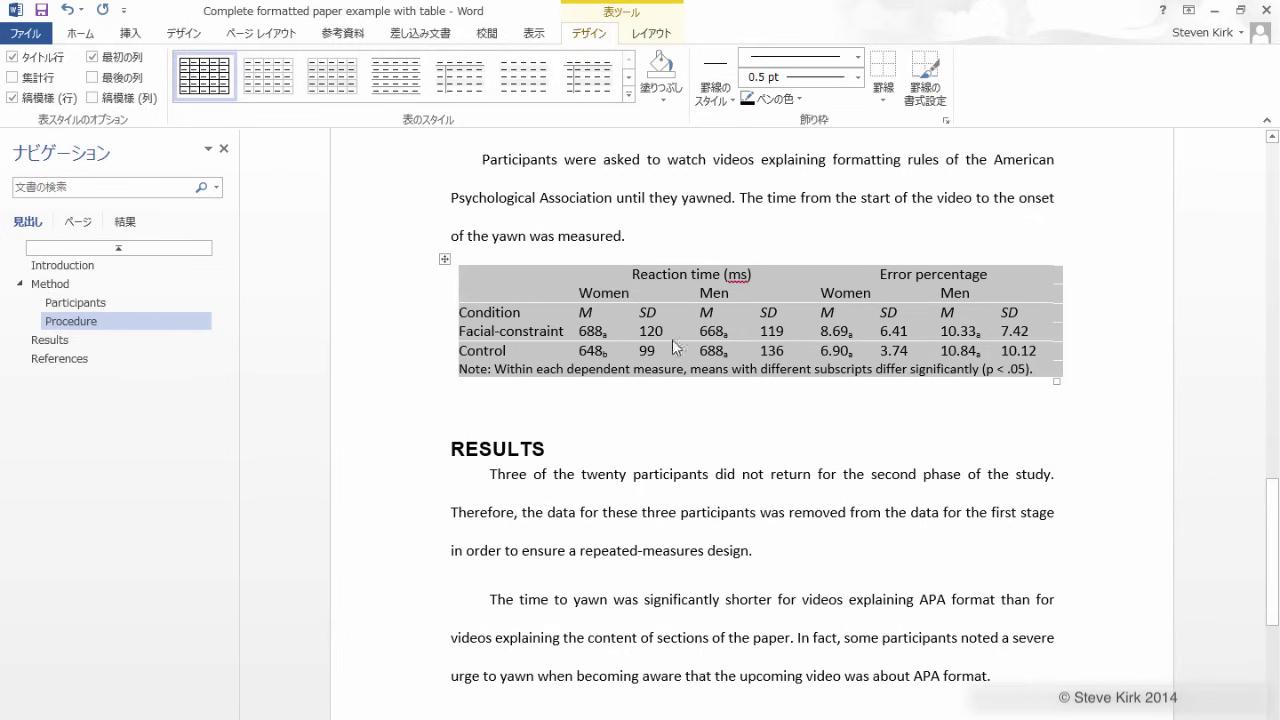
{"action": "left_click", "coordinate": [645, 410]}
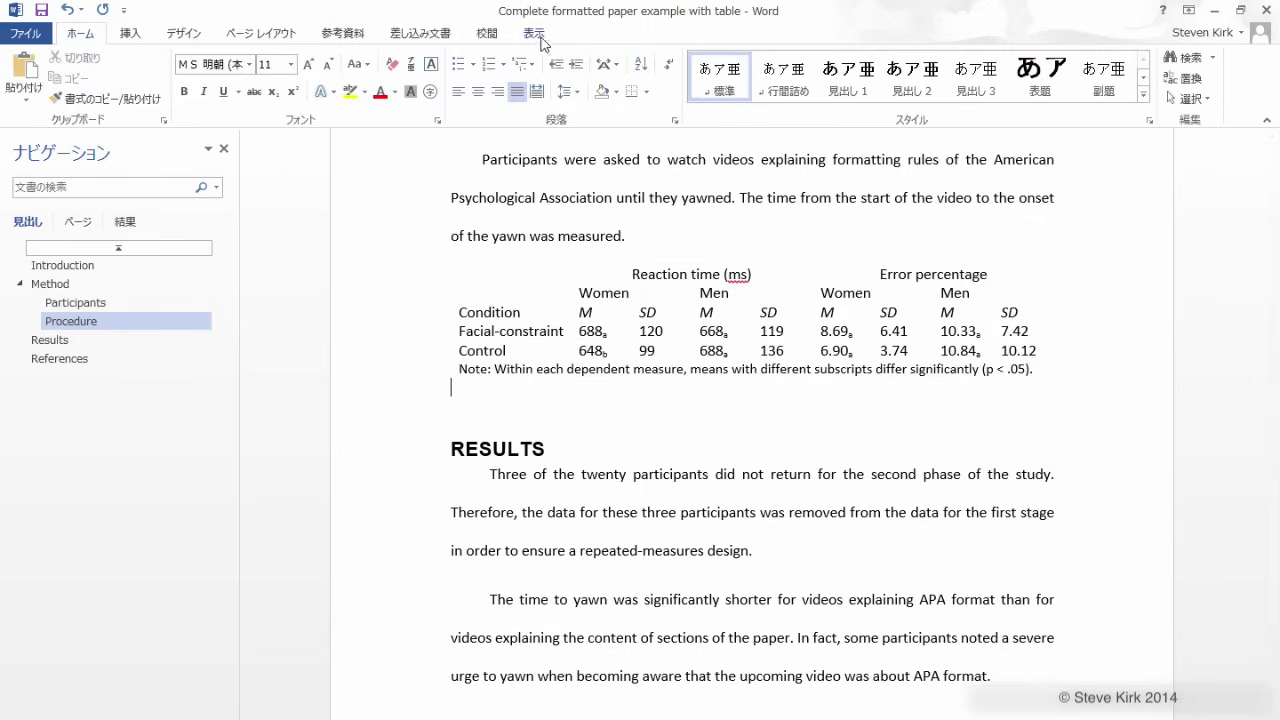
Step: Turn on the display of gridlines for the borderless table
{"action": "left_click", "coordinate": [570, 302]}
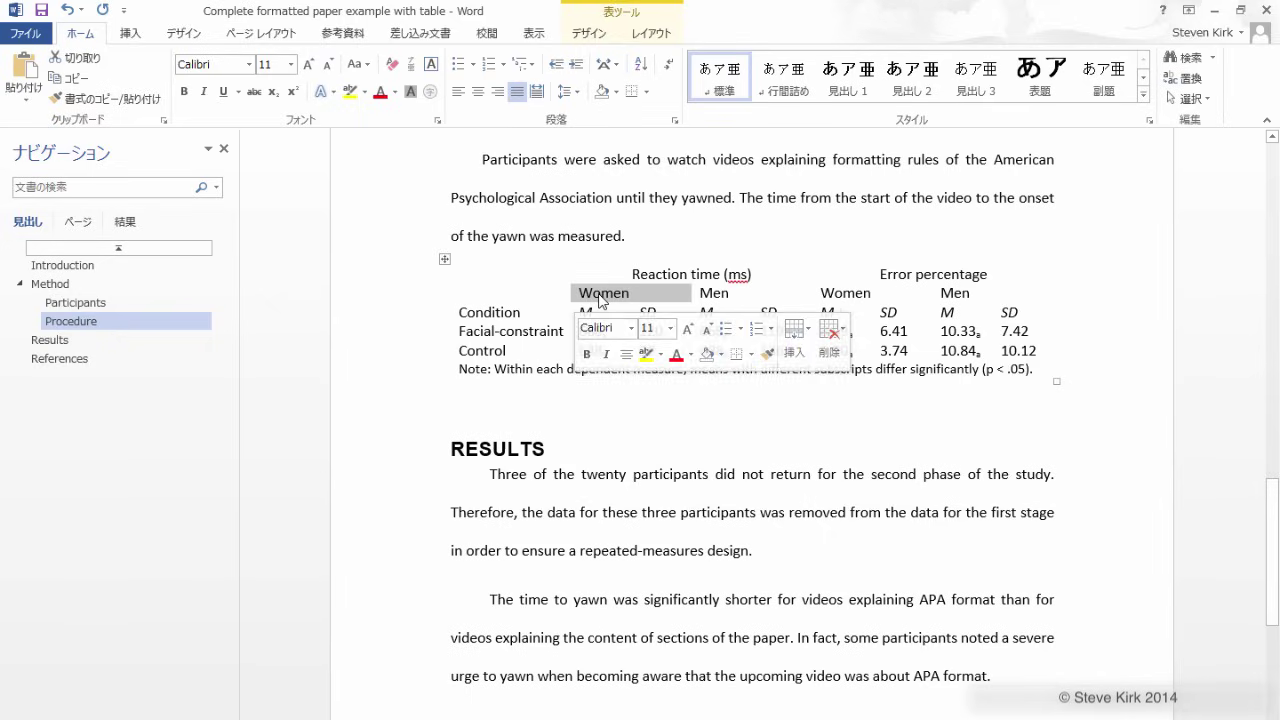
{"action": "left_click", "coordinate": [603, 293]}
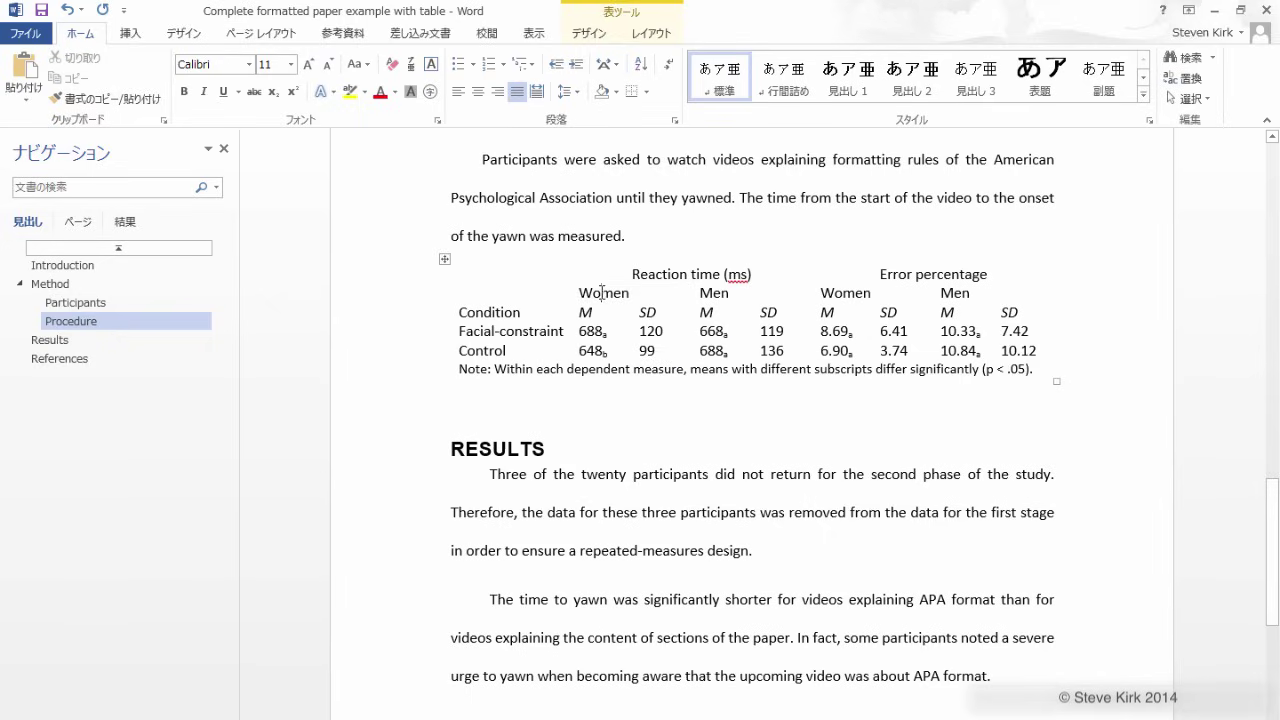
{"action": "left_click", "coordinate": [662, 34]}
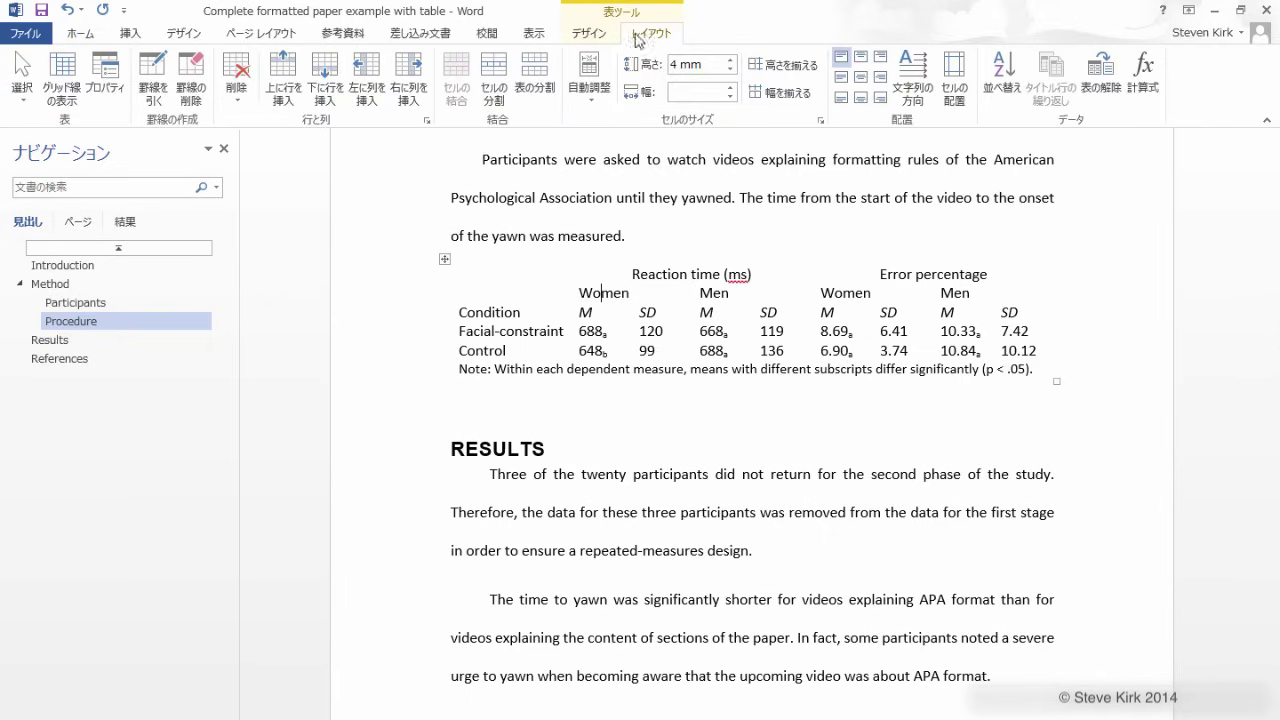
{"action": "left_click", "coordinate": [66, 76]}
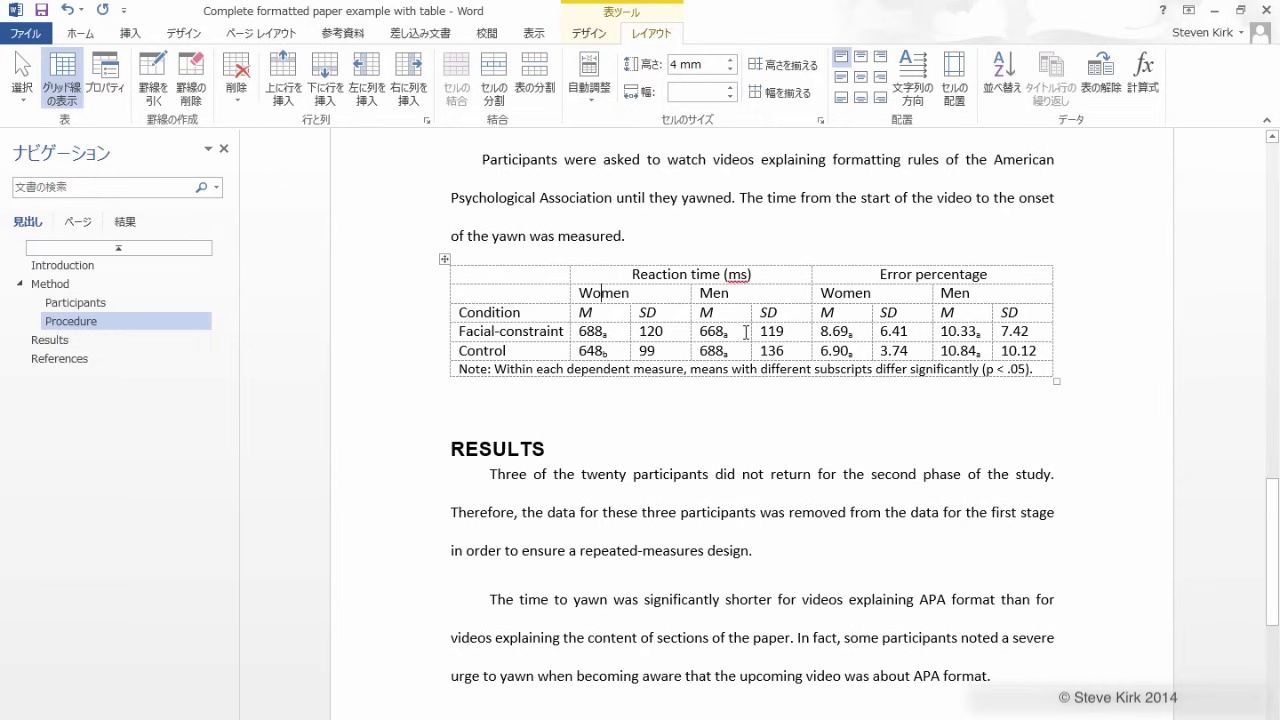
Step: Add a 0.5 pt bottom border beneath the table's Control row
{"action": "left_click", "coordinate": [447, 350]}
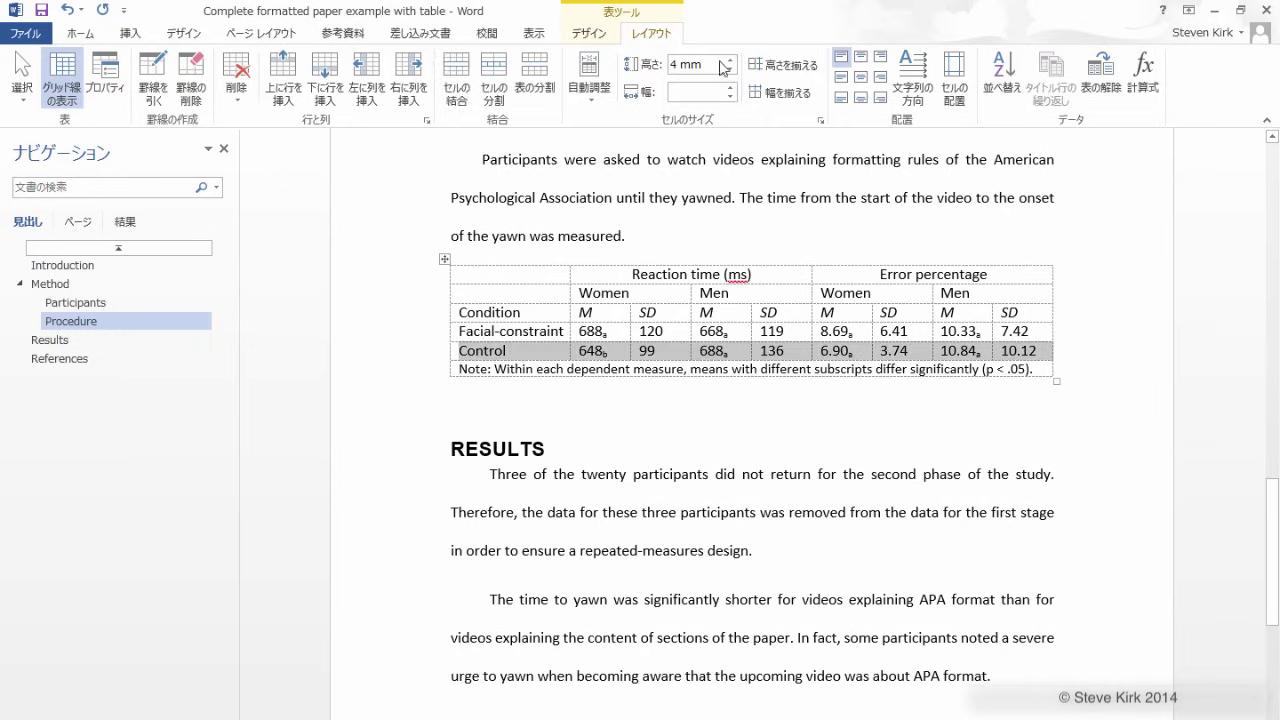
{"action": "left_click", "coordinate": [589, 33]}
{"action": "left_click", "coordinate": [884, 92]}
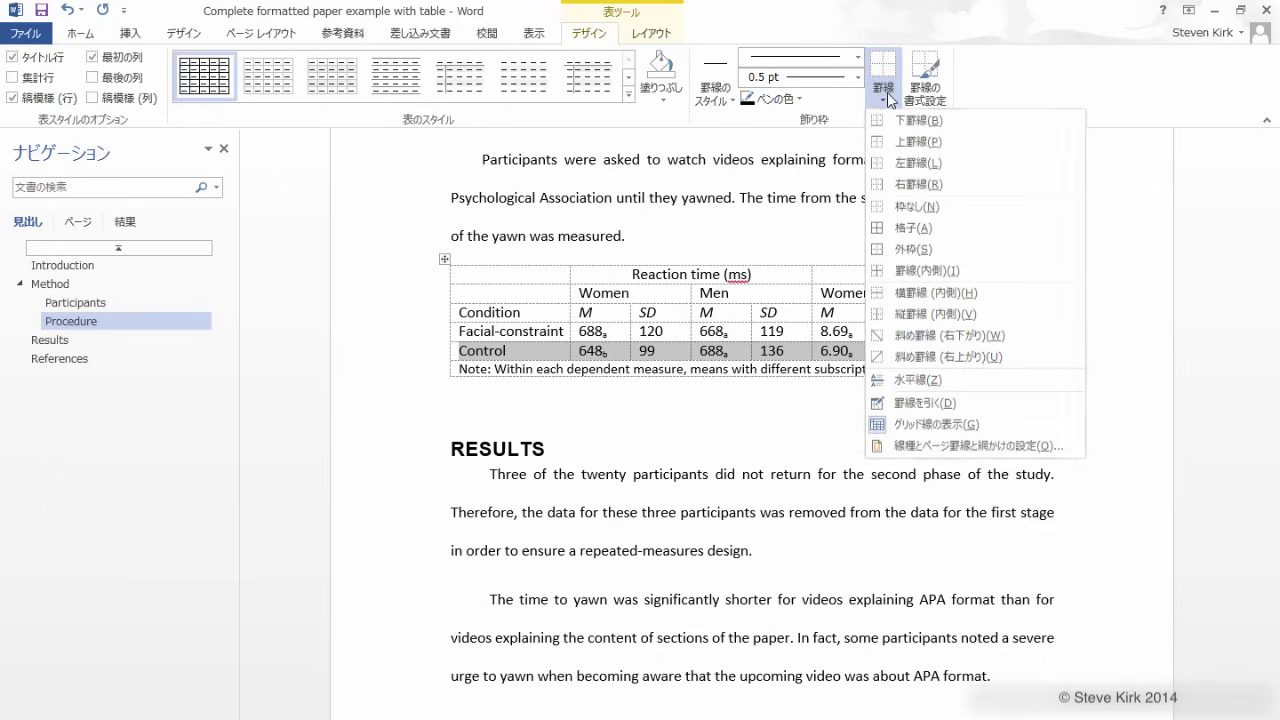
{"action": "left_click", "coordinate": [912, 121]}
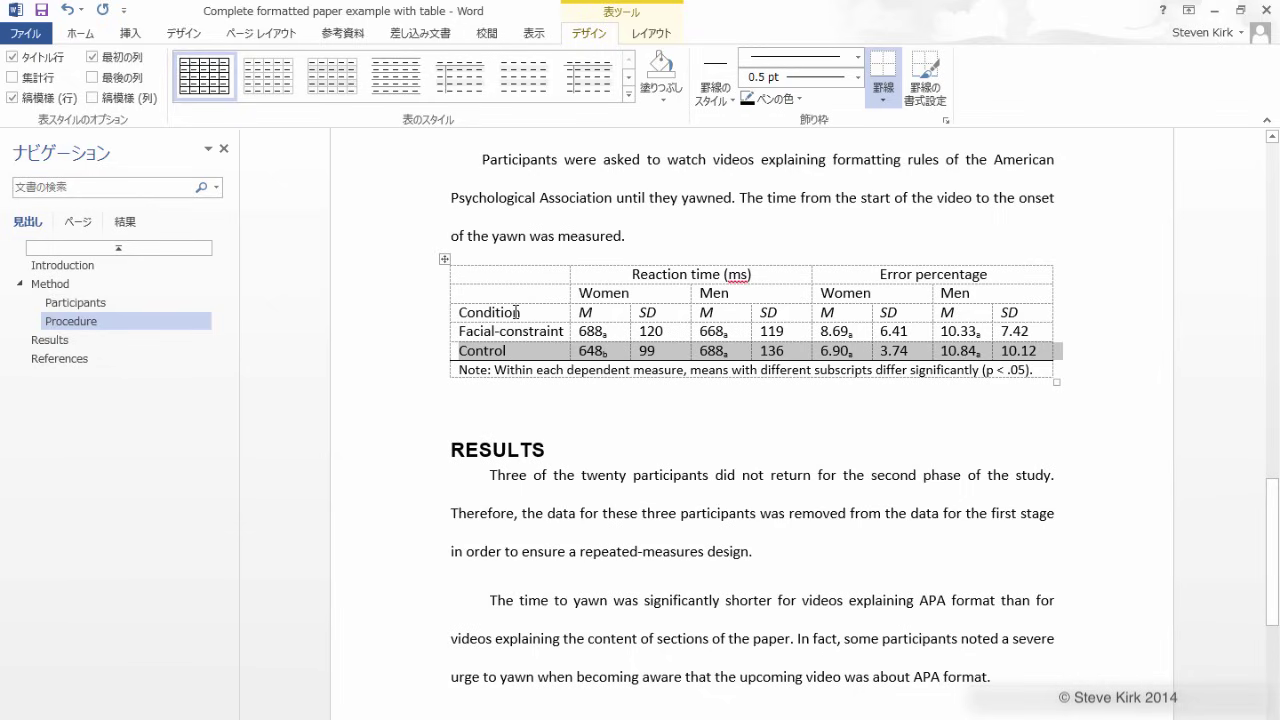
Step: Add bottom borders to the Condition row, the Women and Men cells, and the Reaction time (ms) and Error percentage headings
{"action": "left_click_drag", "start_coordinate": [516, 312], "coordinate": [1000, 312]}
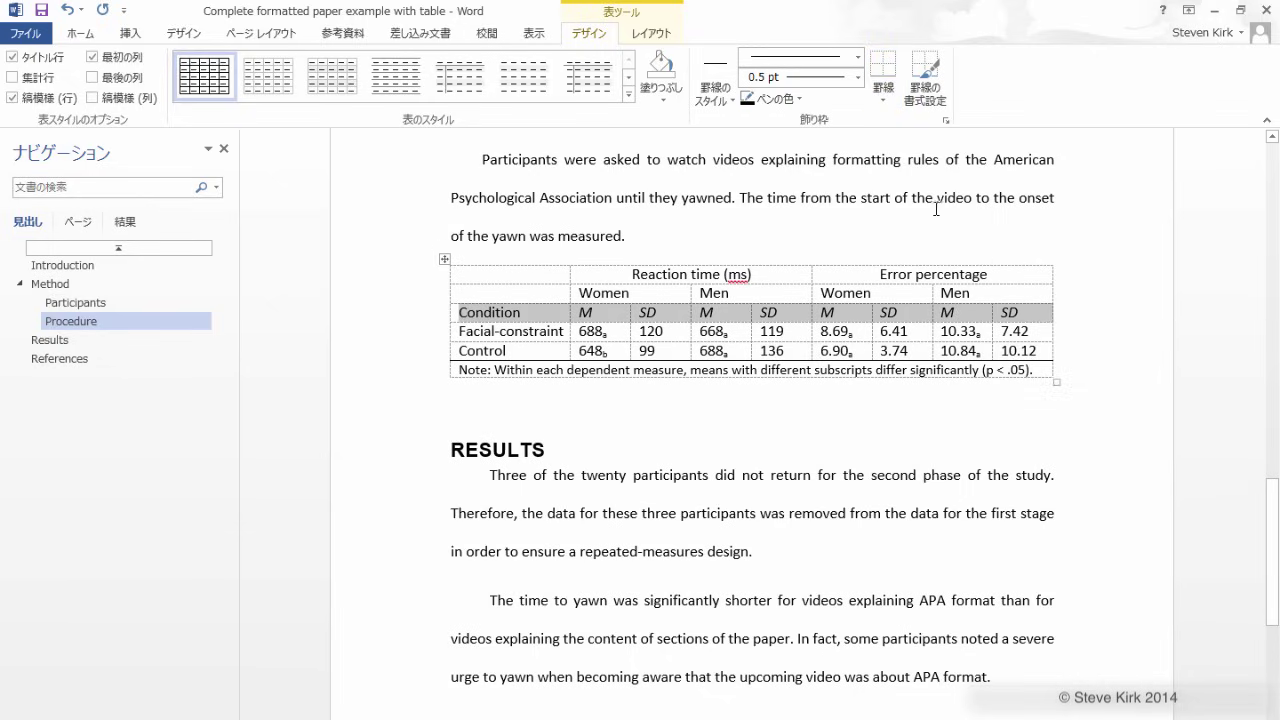
{"action": "left_click", "coordinate": [885, 88]}
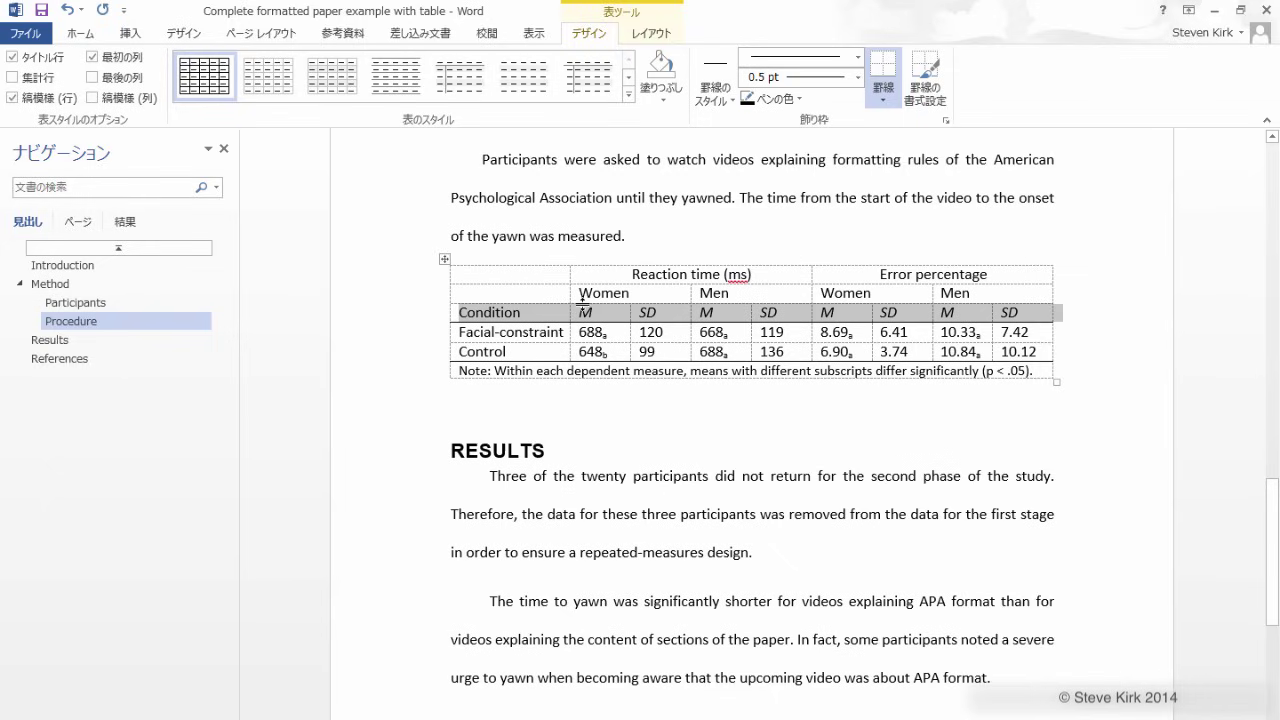
{"action": "left_click_drag", "start_coordinate": [582, 292], "coordinate": [961, 295]}
{"action": "left_click", "coordinate": [883, 66]}
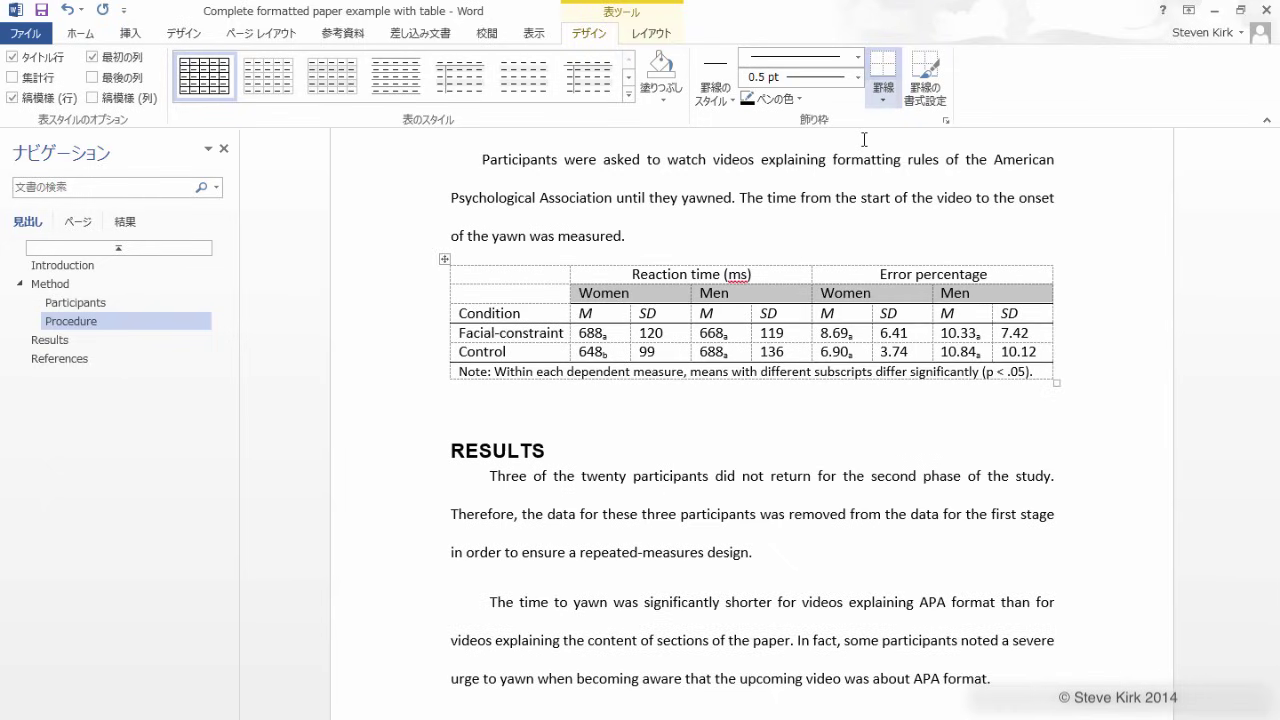
{"action": "left_click_drag", "start_coordinate": [613, 274], "coordinate": [990, 276]}
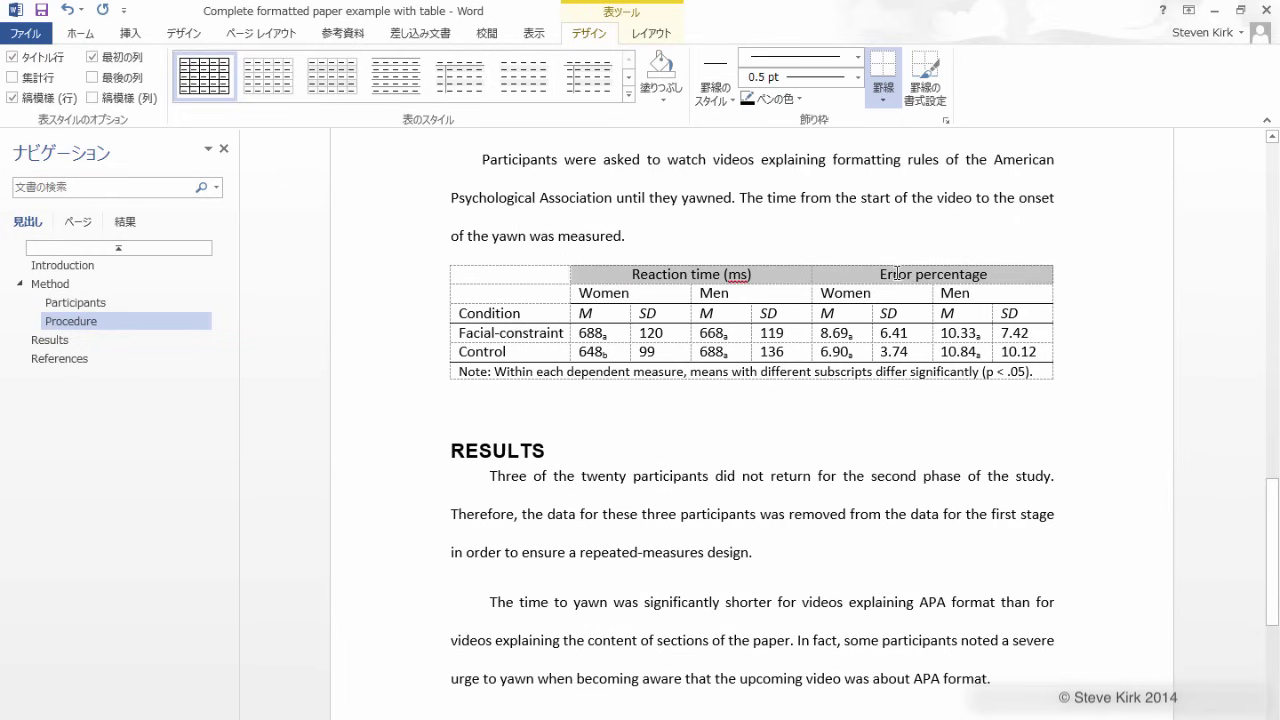
{"action": "left_click", "coordinate": [880, 72]}
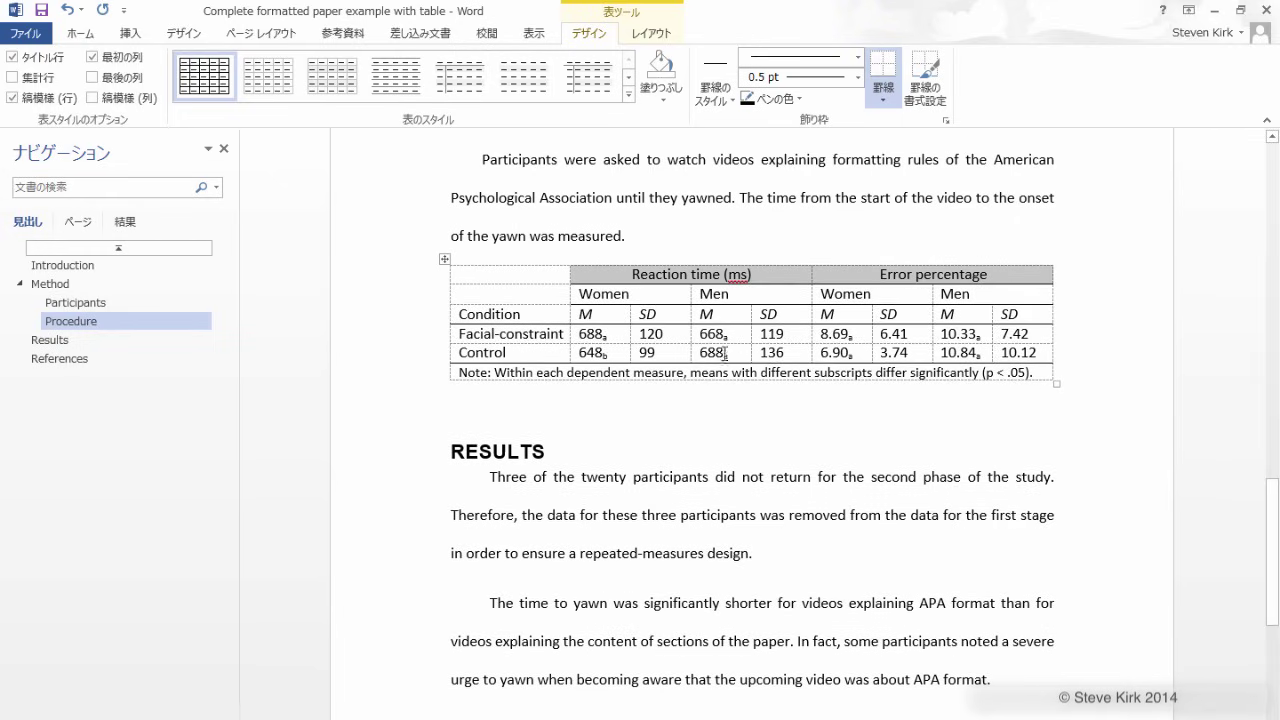
{"action": "left_click", "coordinate": [592, 424]}
Step: Hide the table's gridlines so that only the real borders are displayed
{"action": "left_click", "coordinate": [607, 292]}
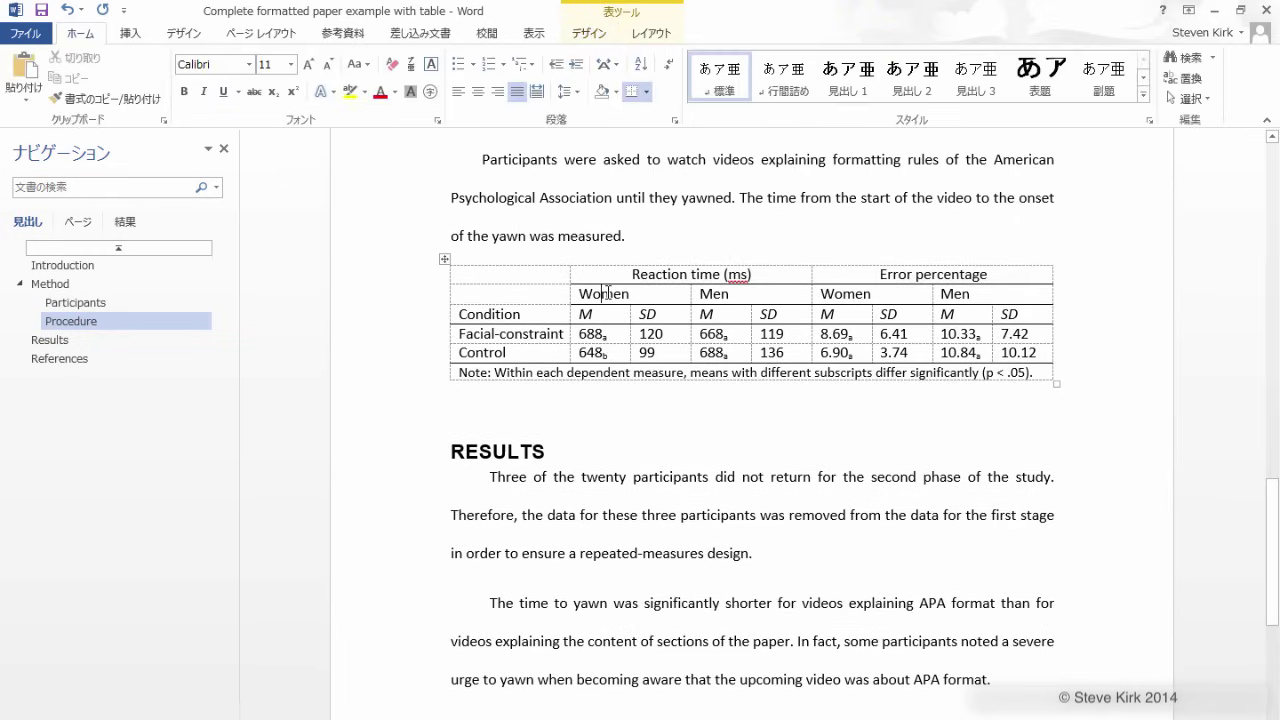
{"action": "left_click", "coordinate": [651, 33]}
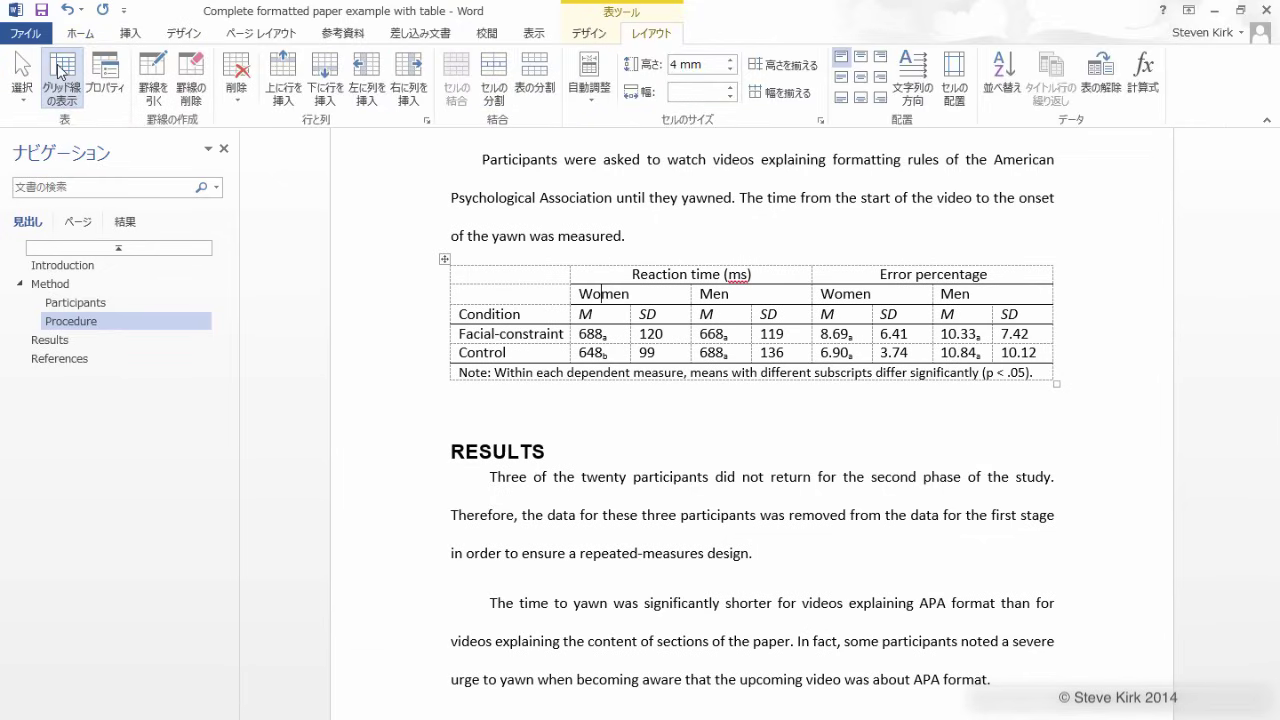
{"action": "left_click", "coordinate": [60, 70]}
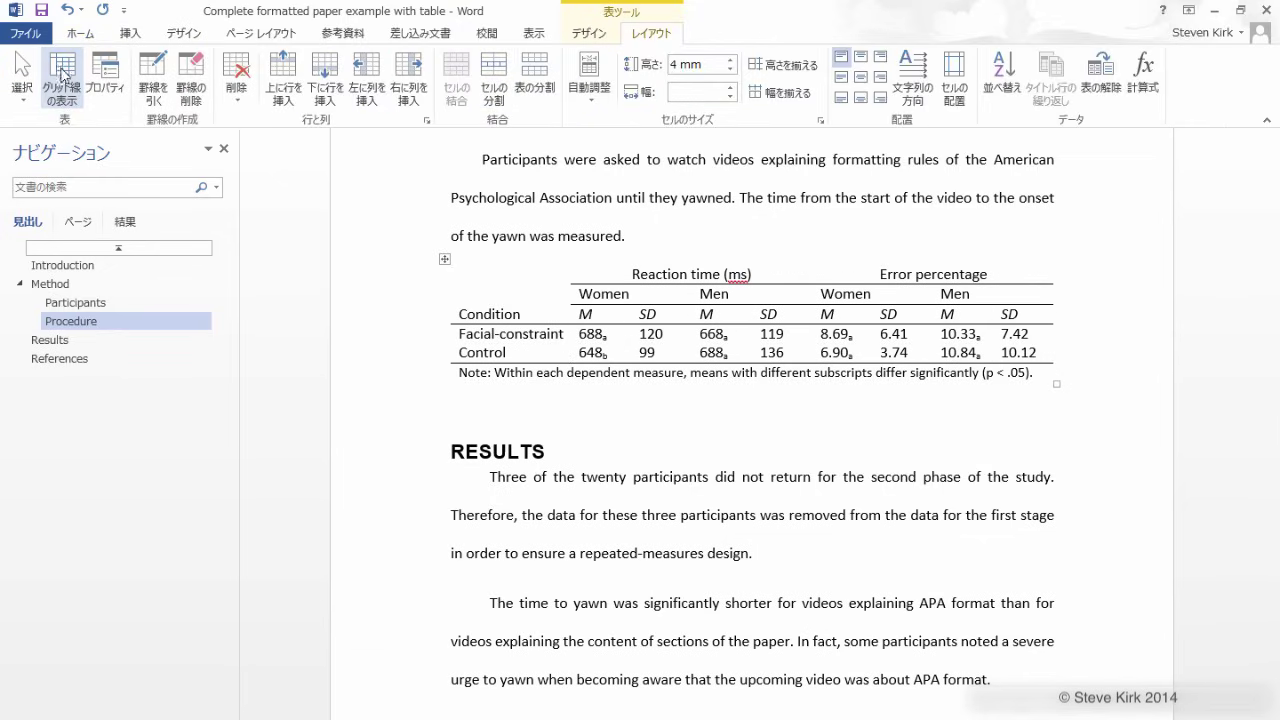
{"action": "left_click", "coordinate": [580, 450]}
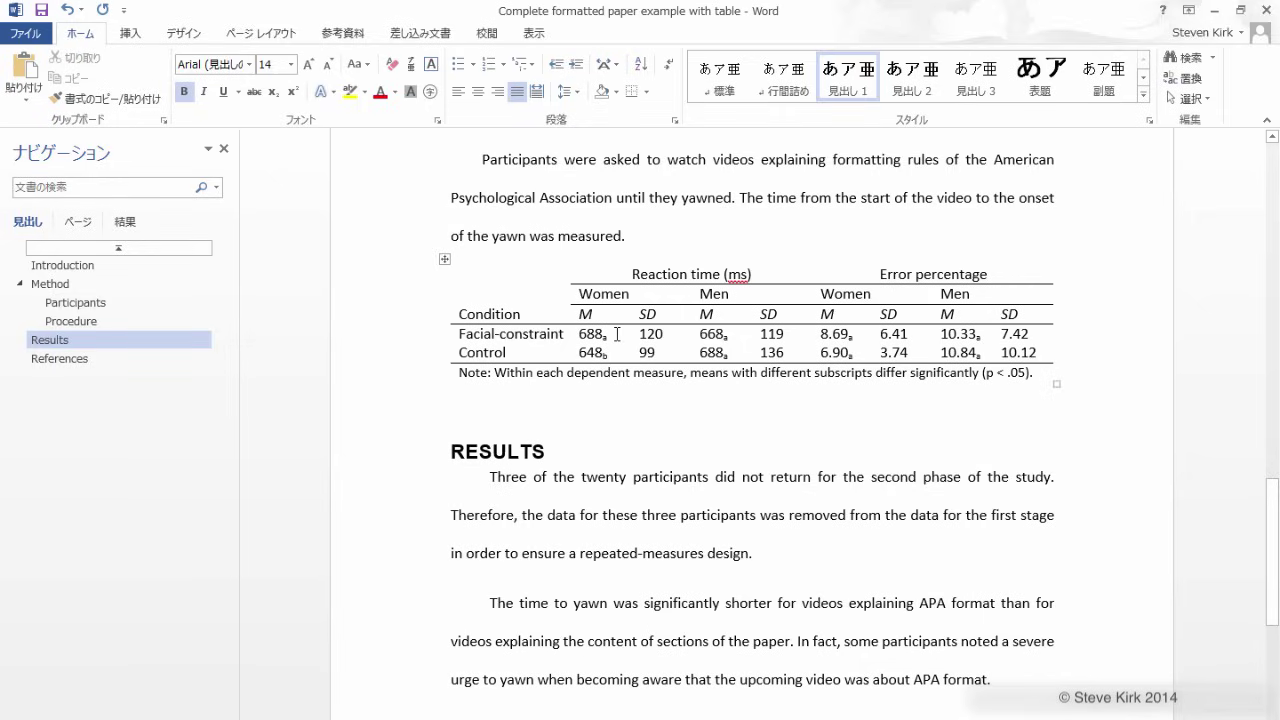
Step: Insert the caption "Table 1 Mean reaction times and percentage of errors by facial condition and sex of participant" above the table
{"action": "left_click", "coordinate": [594, 315]}
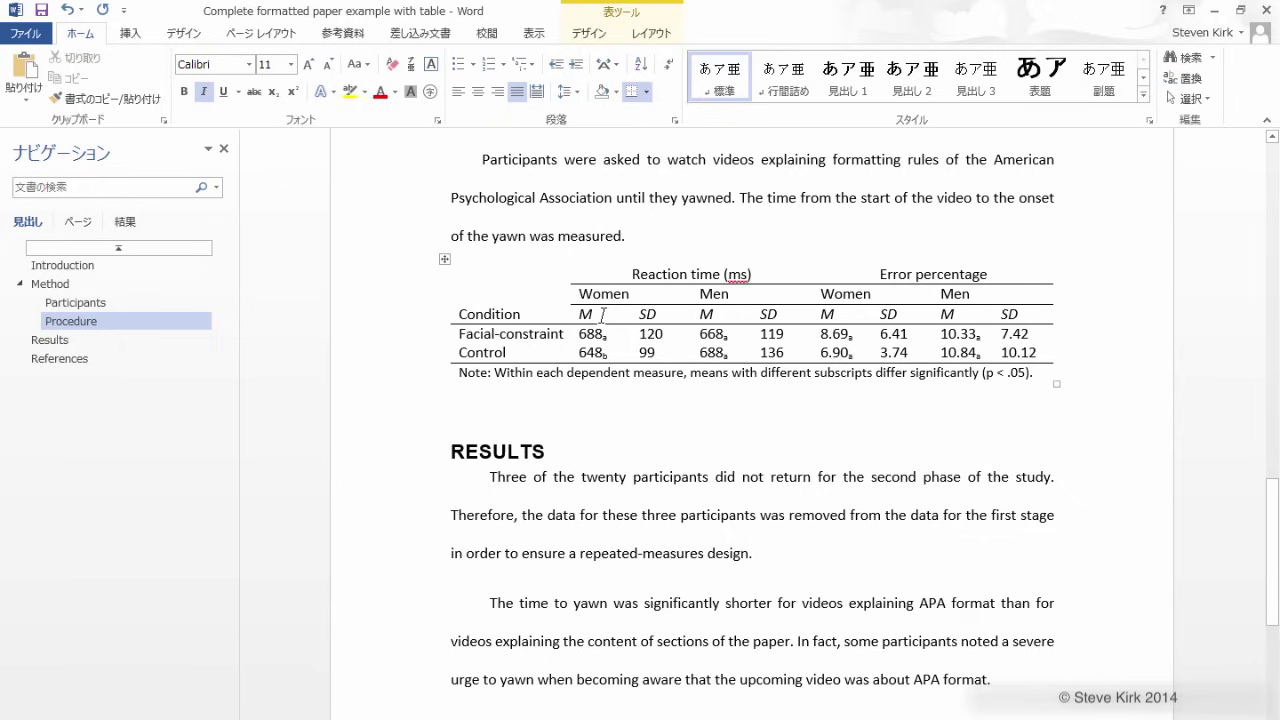
{"action": "left_click", "coordinate": [444, 259]}
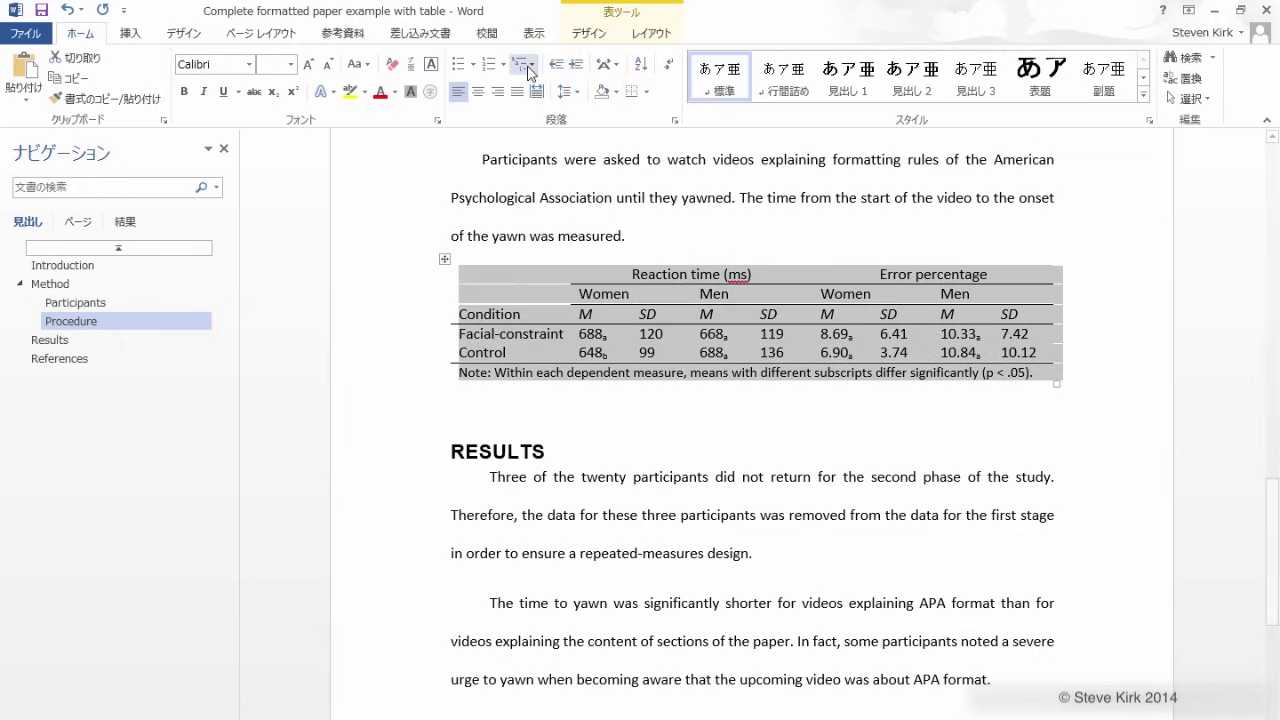
{"action": "left_click", "coordinate": [345, 34]}
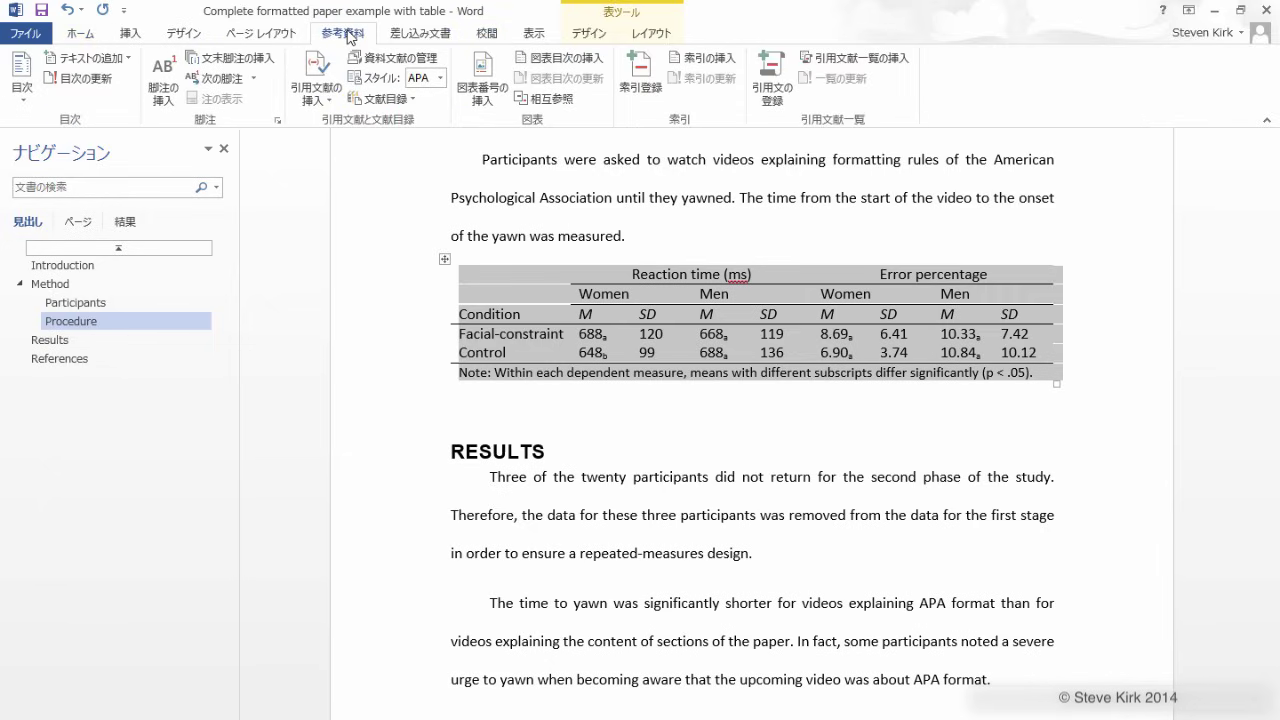
{"action": "left_click", "coordinate": [484, 72]}
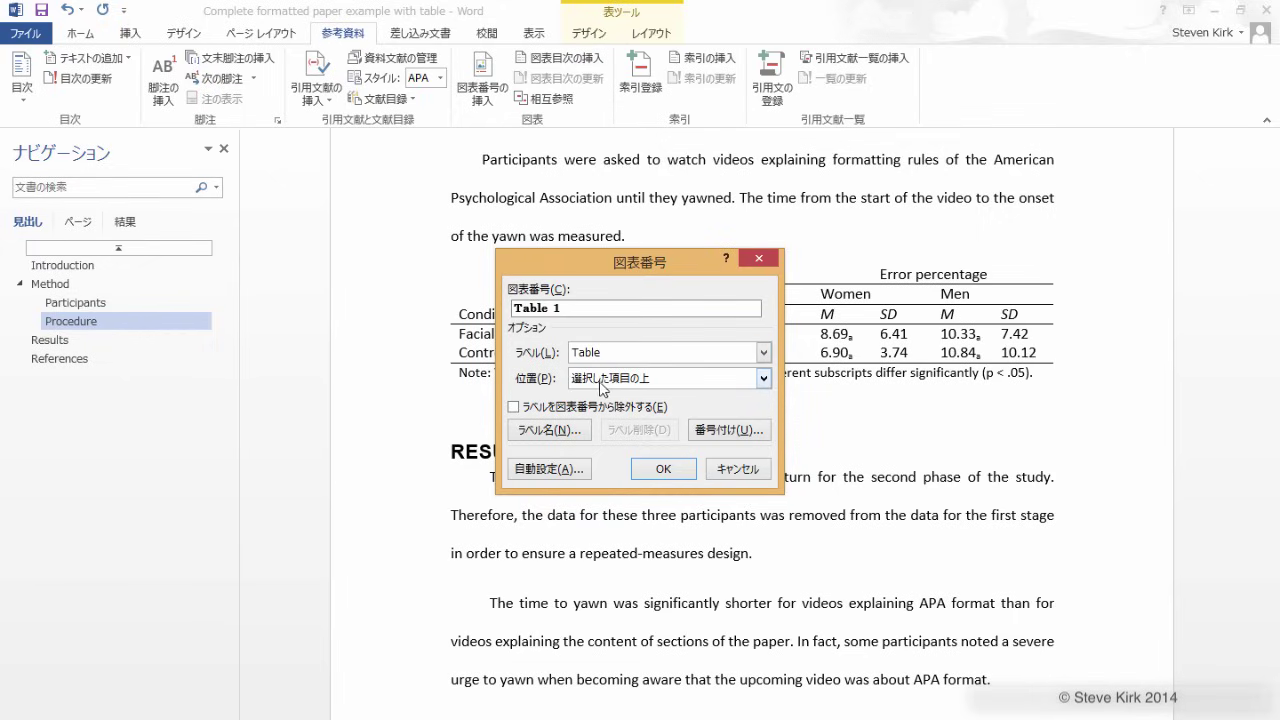
{"action": "left_click", "coordinate": [662, 469]}
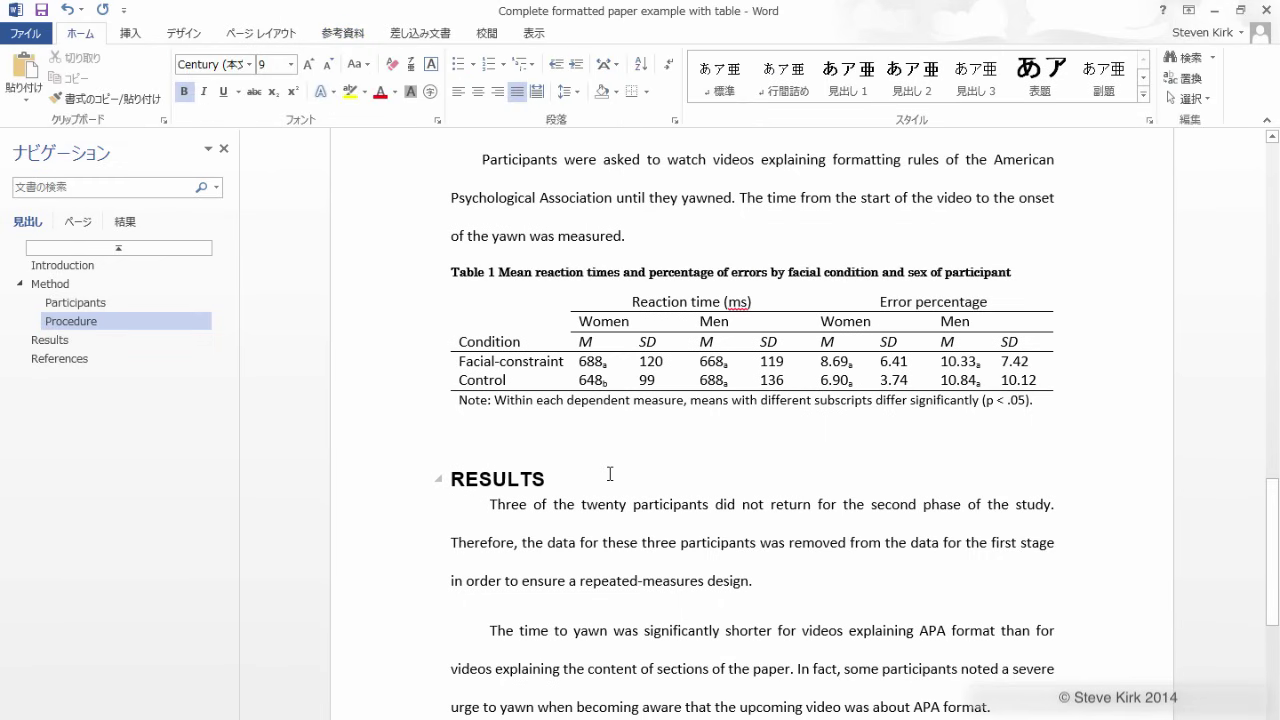
Step: Add an opening parenthesis after "until they yawned" in the Procedure text and insert a cross-reference to Table 1 using only its label and number
{"action": "scroll", "coordinate": [610, 474], "scroll_direction": "up", "scroll_amount": 1}
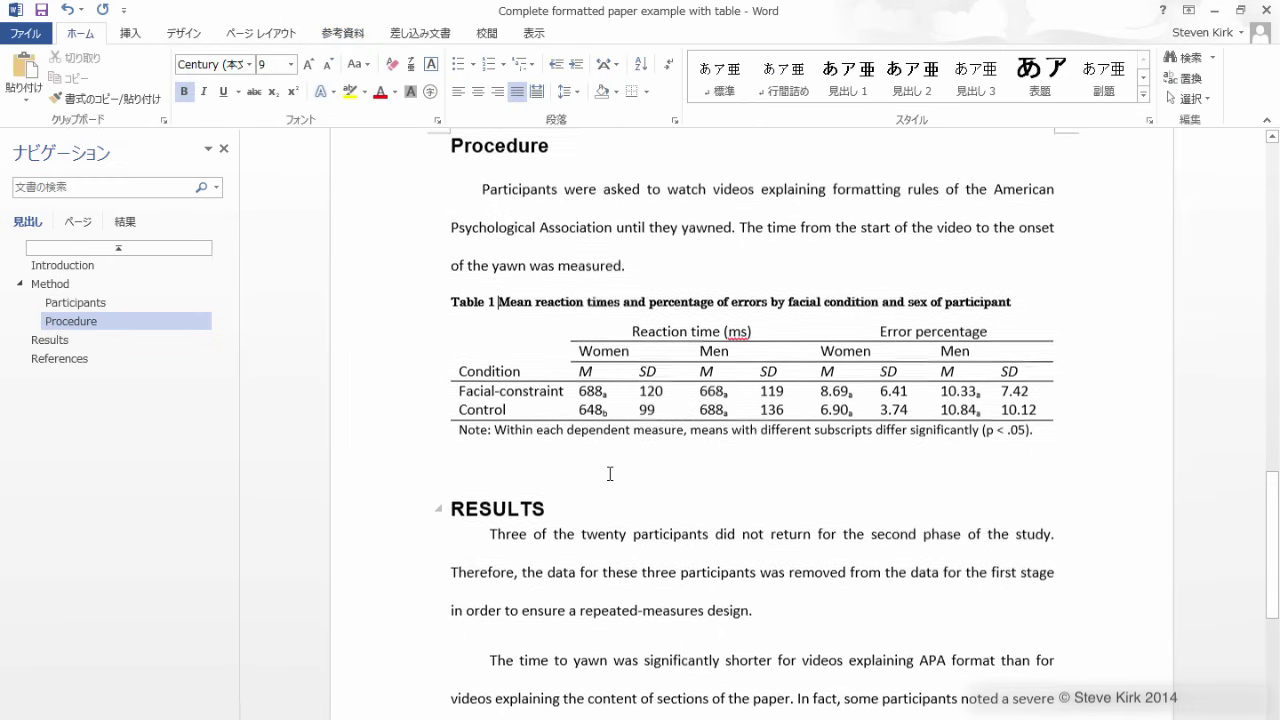
{"action": "left_click", "coordinate": [732, 232]}
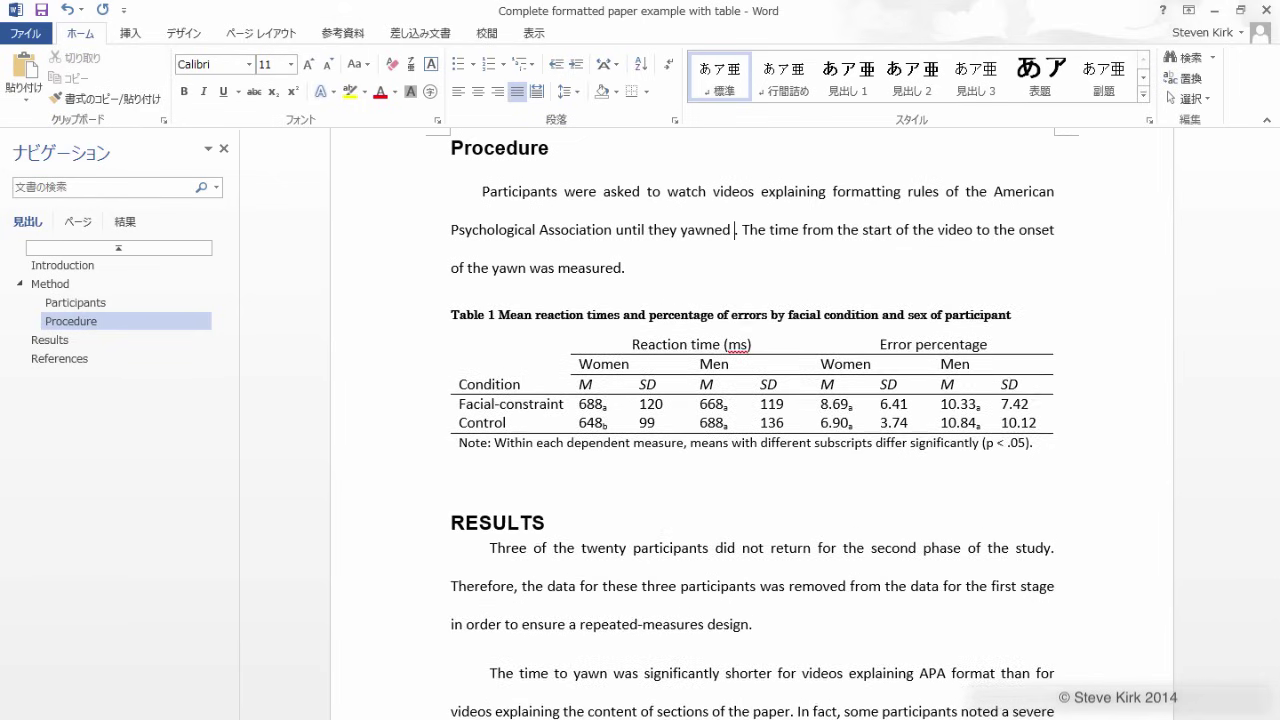
{"action": "type", "text": "("}
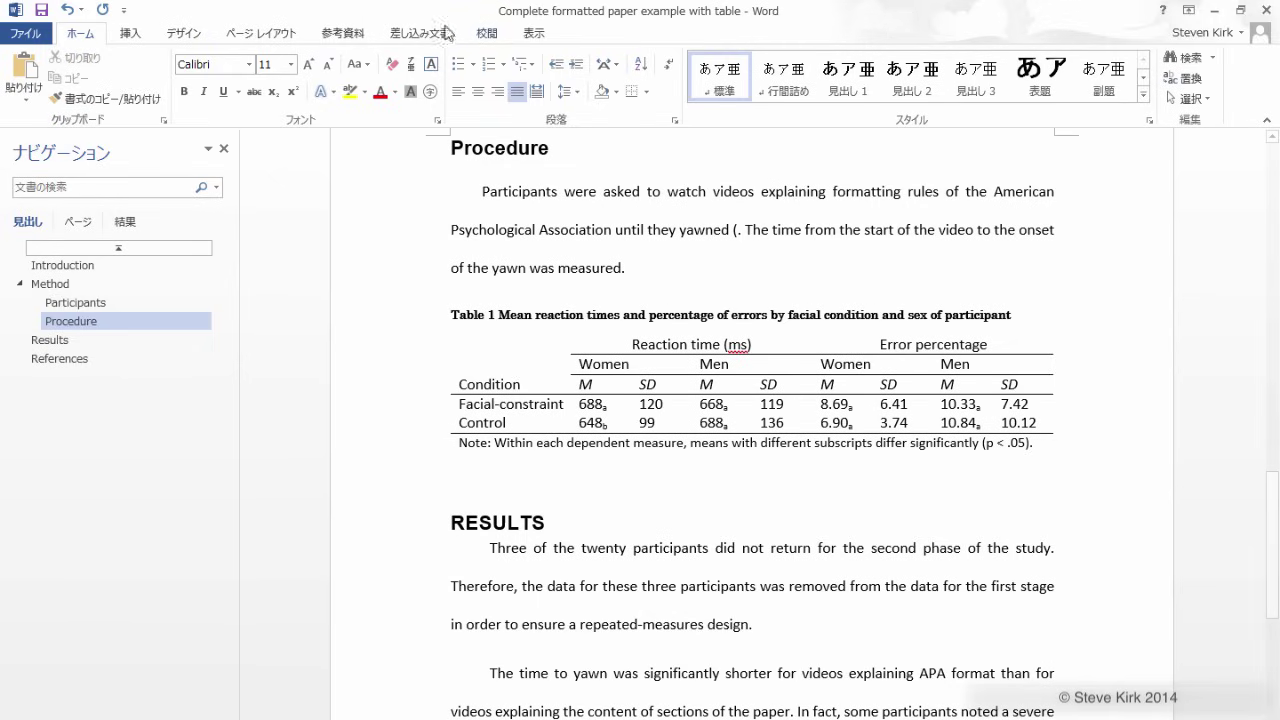
{"action": "left_click", "coordinate": [348, 35]}
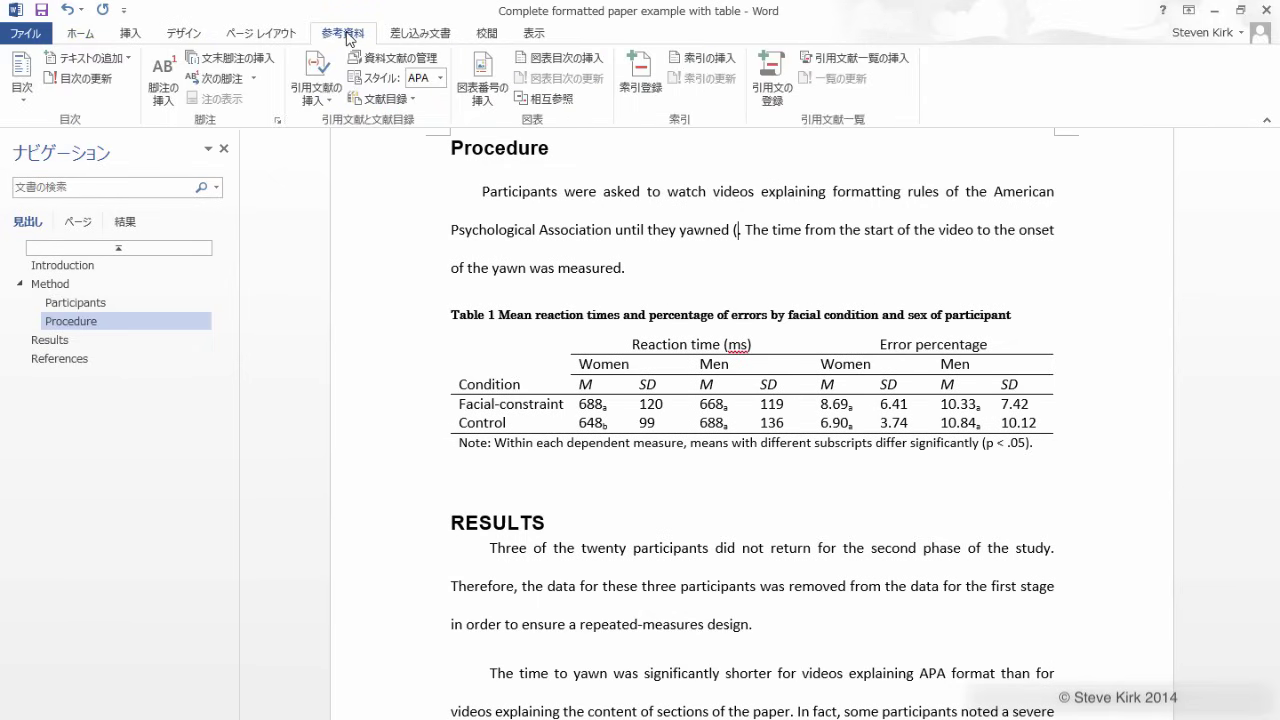
{"action": "left_click", "coordinate": [556, 99]}
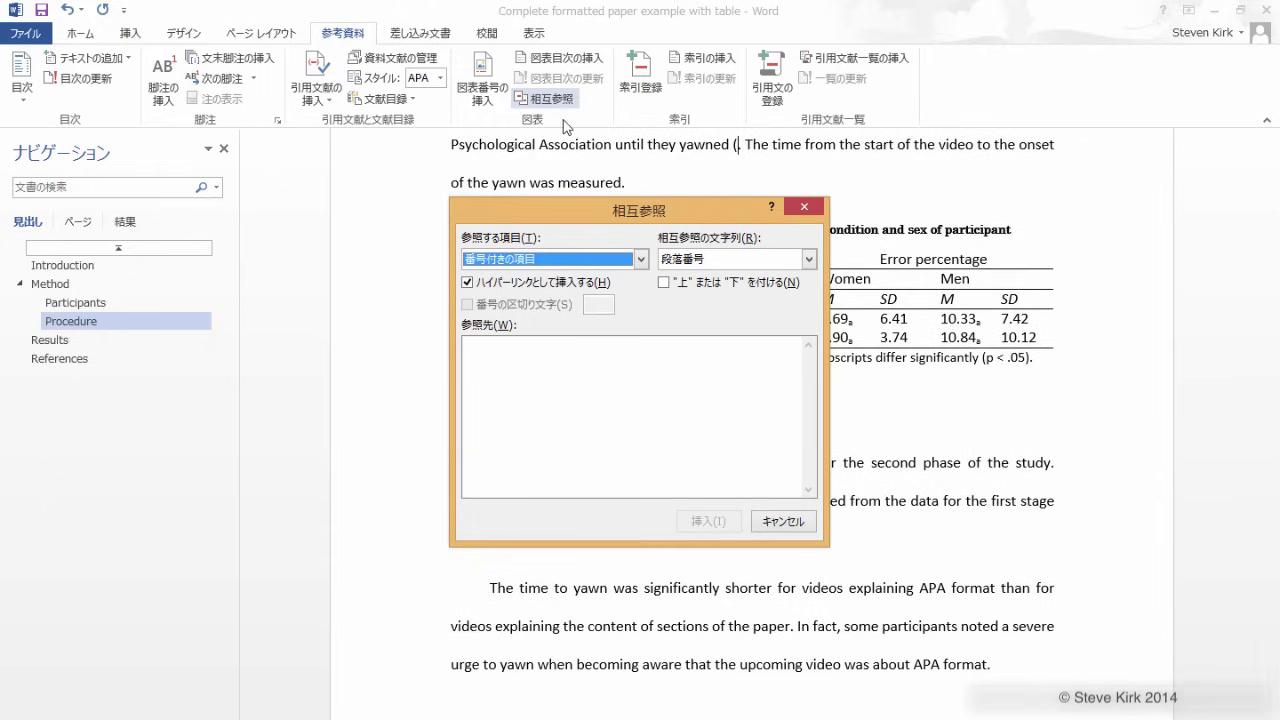
{"action": "left_click", "coordinate": [641, 259]}
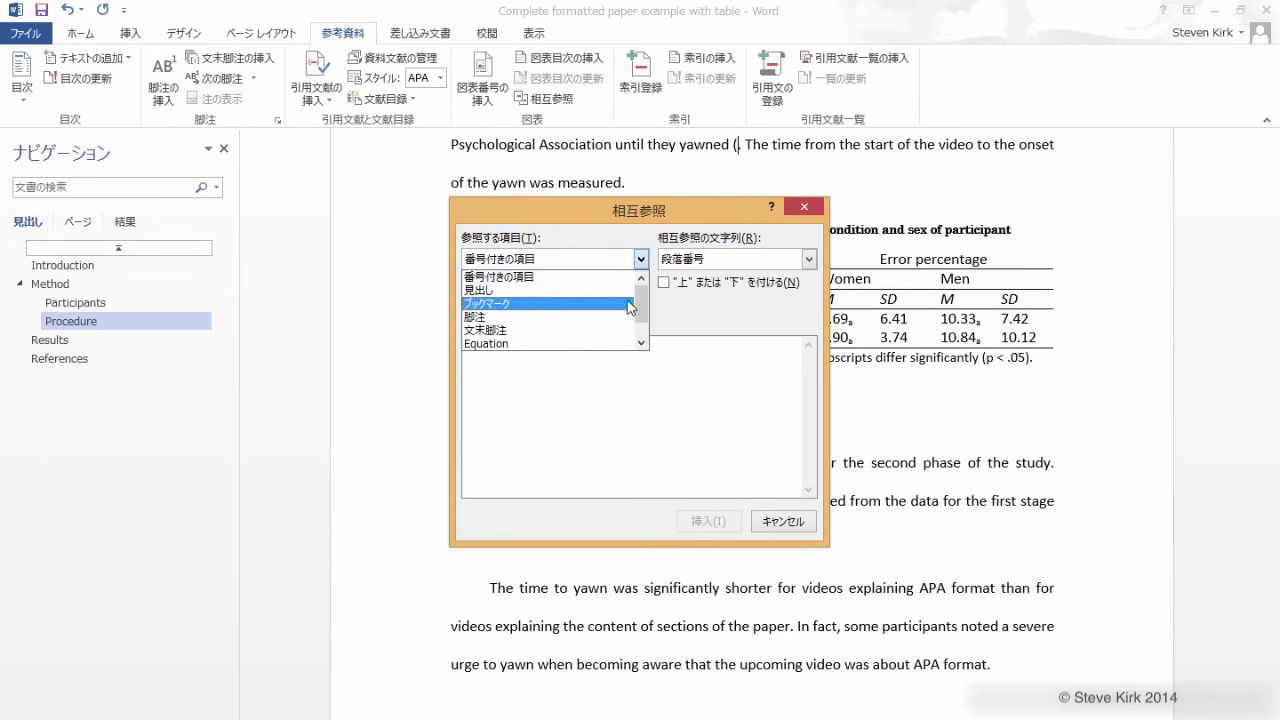
{"action": "left_click_drag", "start_coordinate": [641, 318], "coordinate": [641, 334]}
{"action": "left_click", "coordinate": [500, 343]}
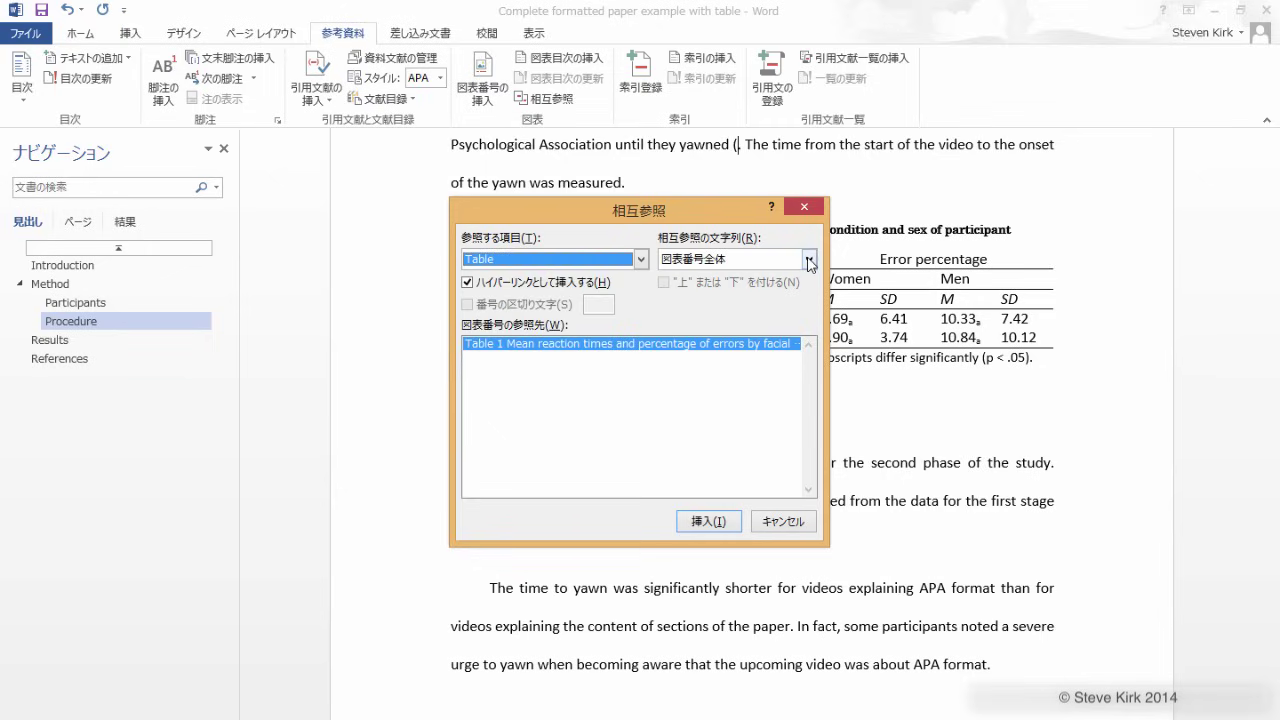
{"action": "left_click", "coordinate": [809, 259]}
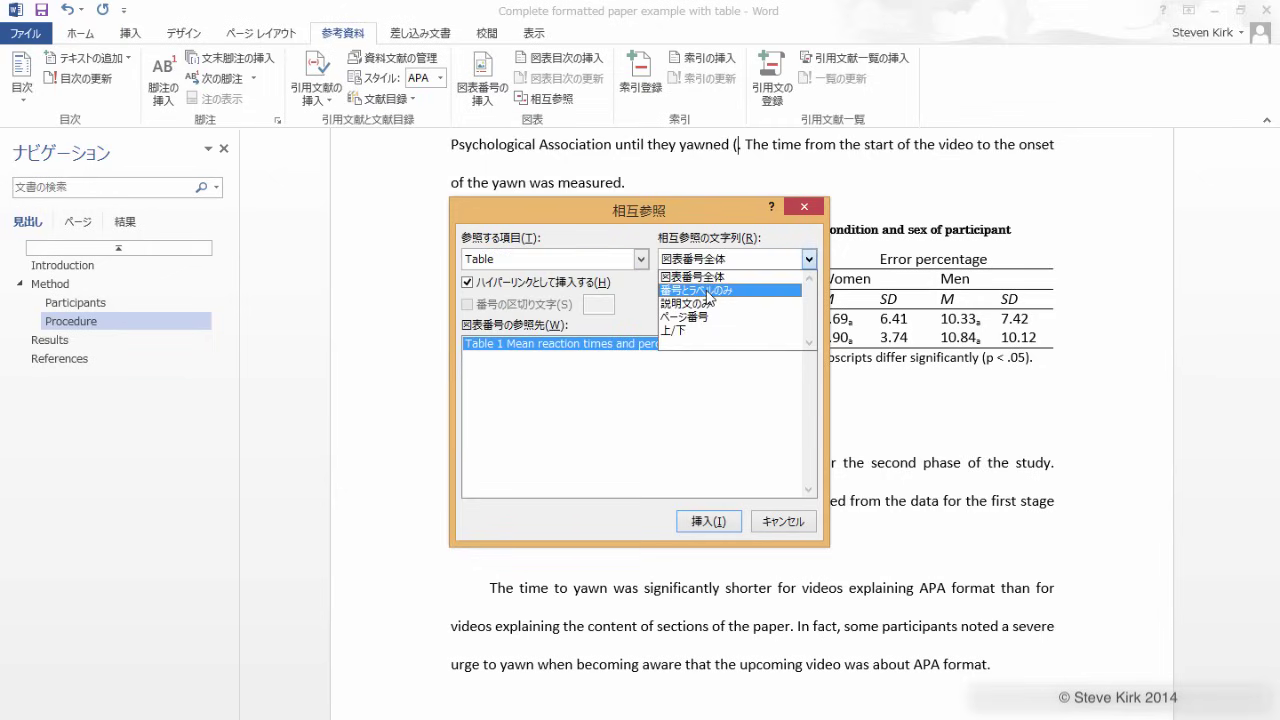
{"action": "left_click", "coordinate": [707, 291]}
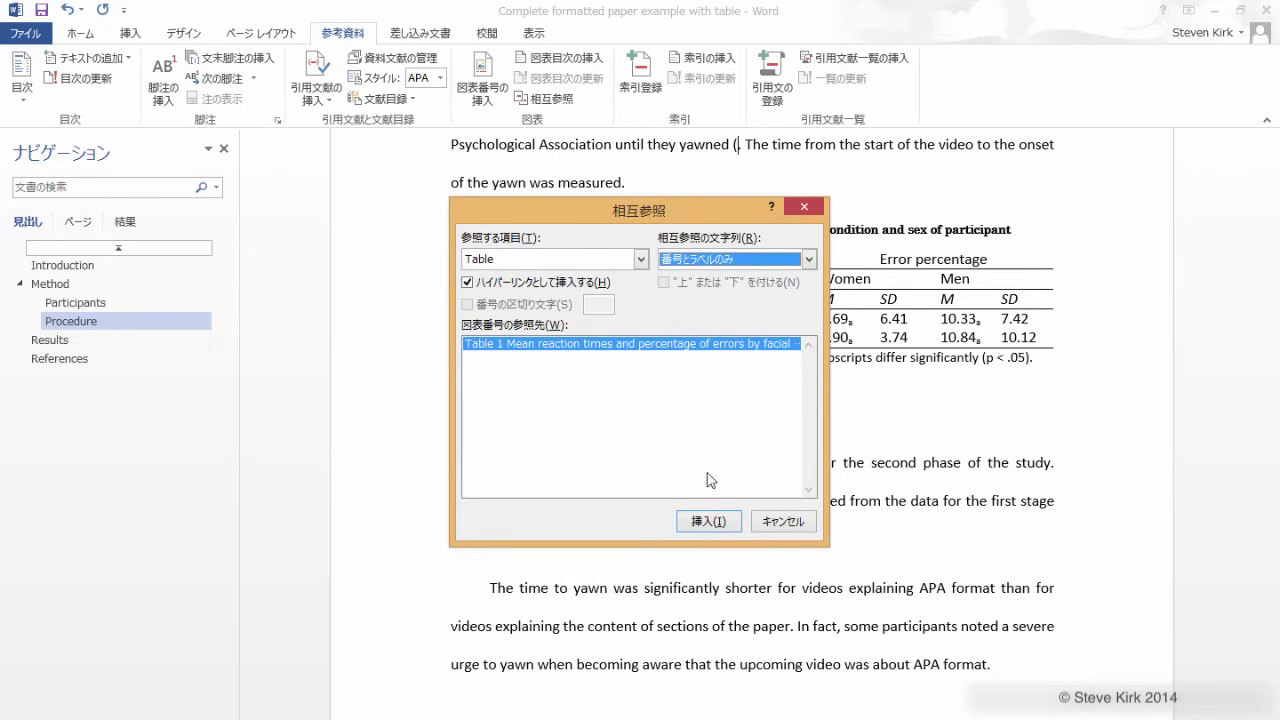
{"action": "left_click", "coordinate": [717, 523]}
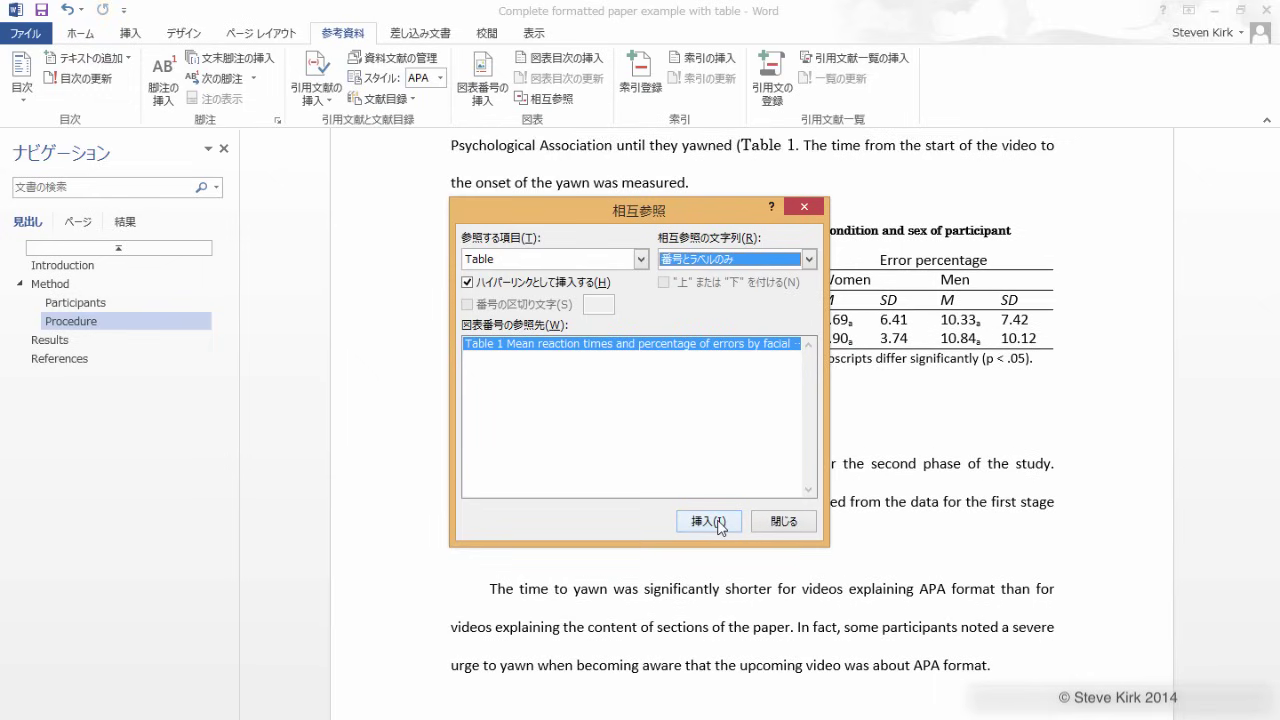
Step: Close the parenthesis after the Table 1 cross-reference and set that line's font to Calibri
{"action": "left_click", "coordinate": [784, 522]}
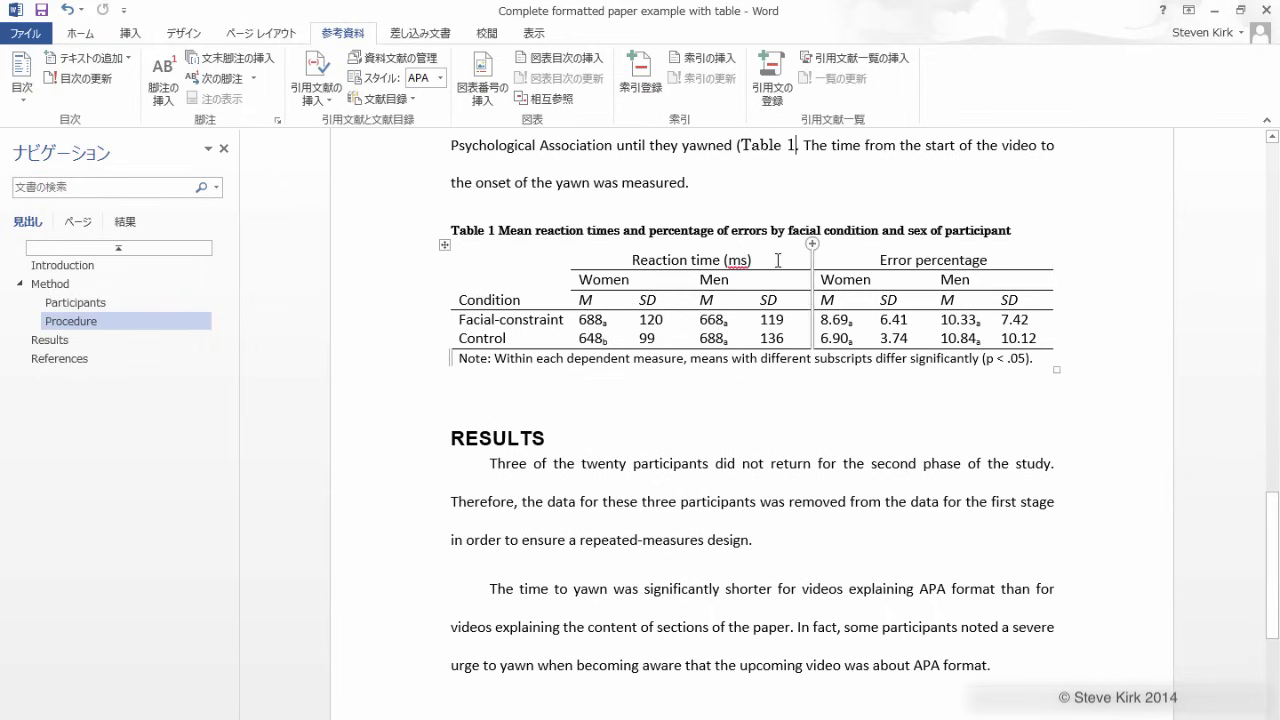
{"action": "type", "text": ")"}
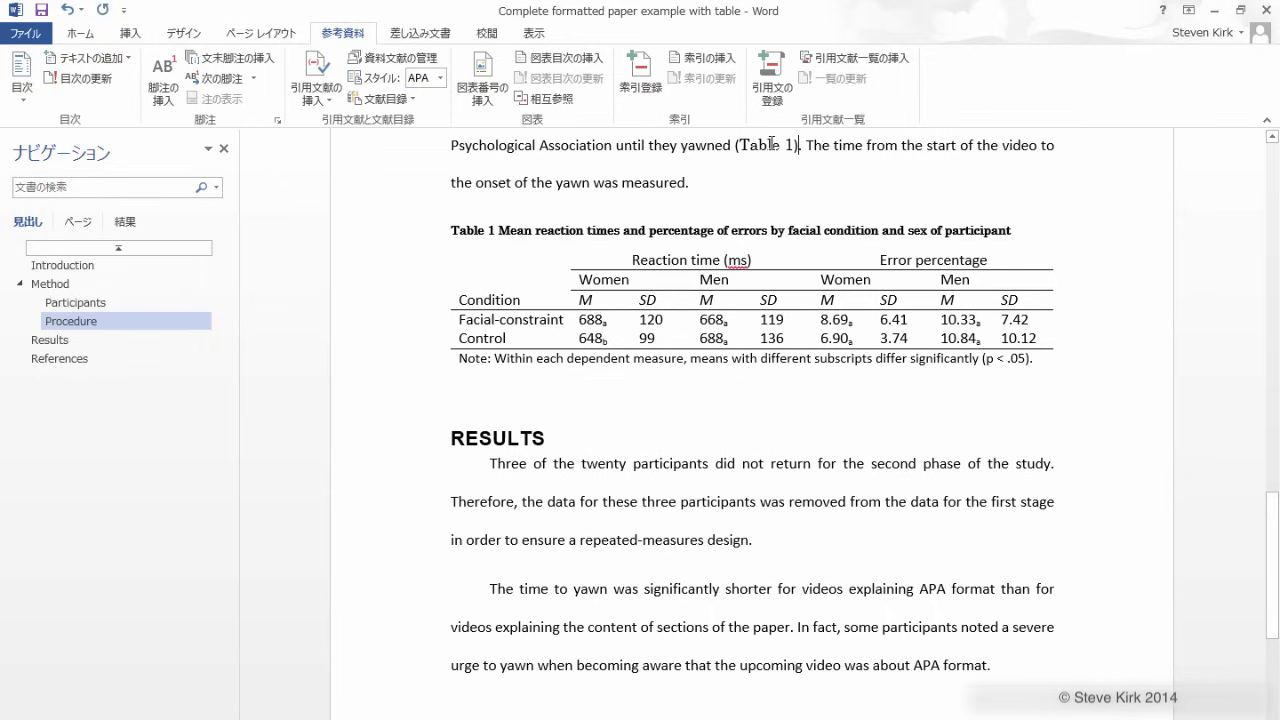
{"action": "left_click", "coordinate": [410, 152]}
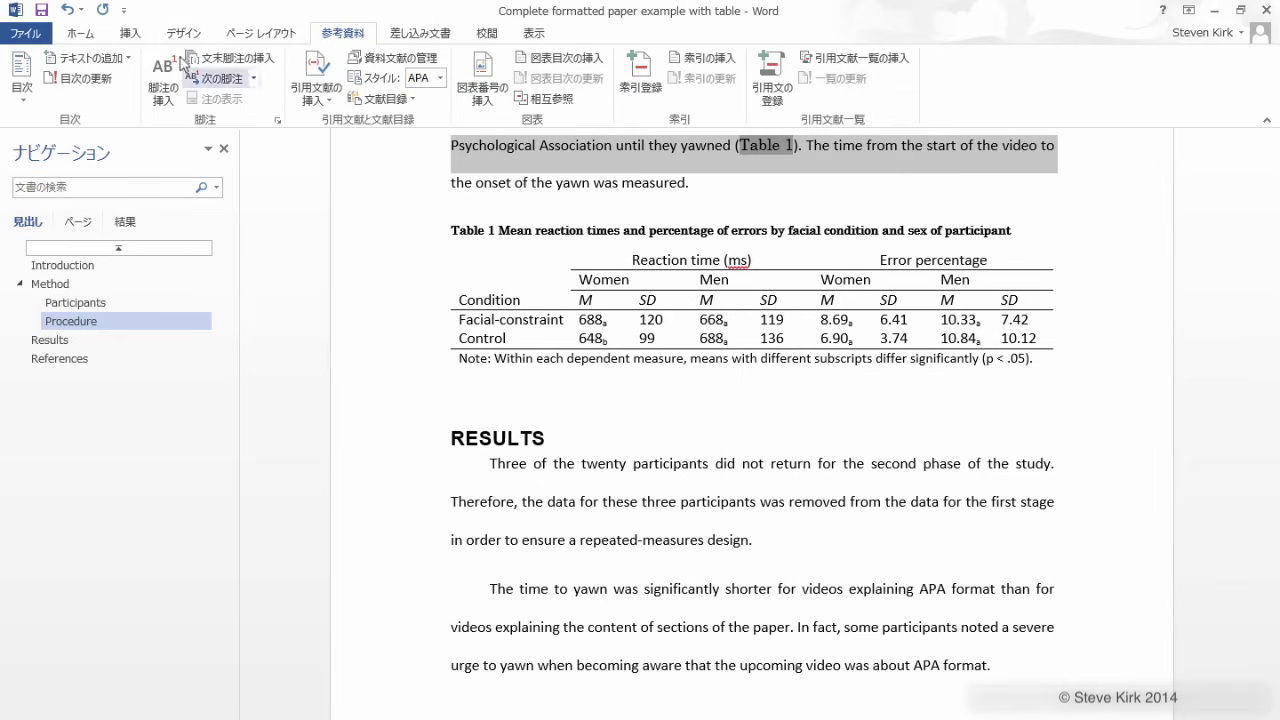
{"action": "left_click", "coordinate": [83, 35]}
{"action": "left_click", "coordinate": [249, 64]}
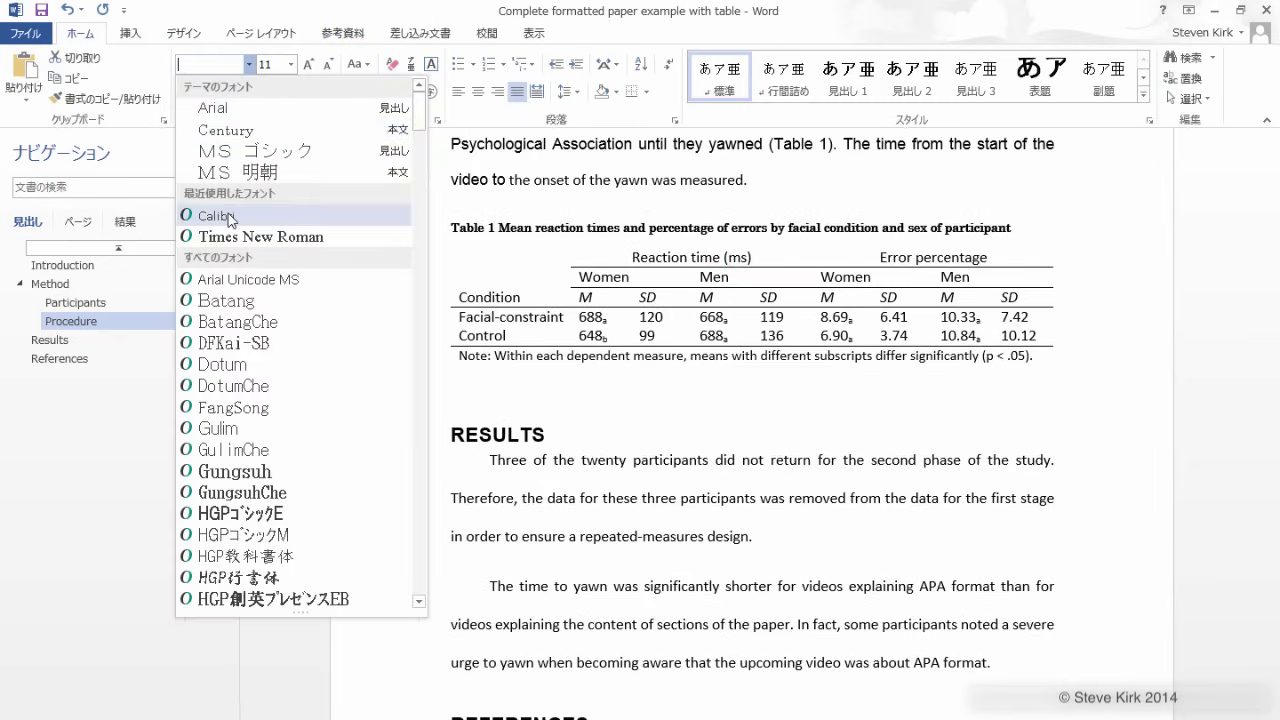
{"action": "left_click", "coordinate": [205, 194]}
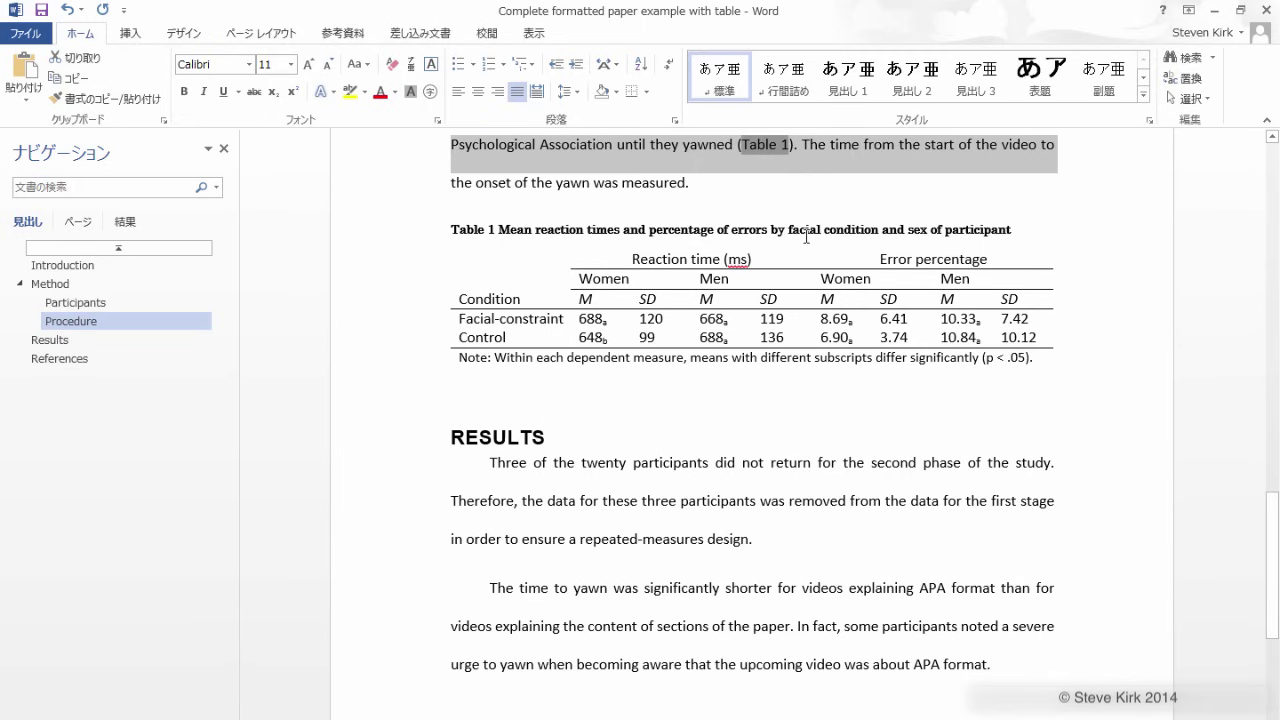
{"action": "left_click", "coordinate": [757, 470]}
Step: Copy the medaka hatchling line chart from the Error bar examples workbook in Excel and paste it into Word on a new line after "repeated-measures design."
{"action": "scroll", "coordinate": [760, 220], "scroll_direction": "up", "scroll_amount": 1}
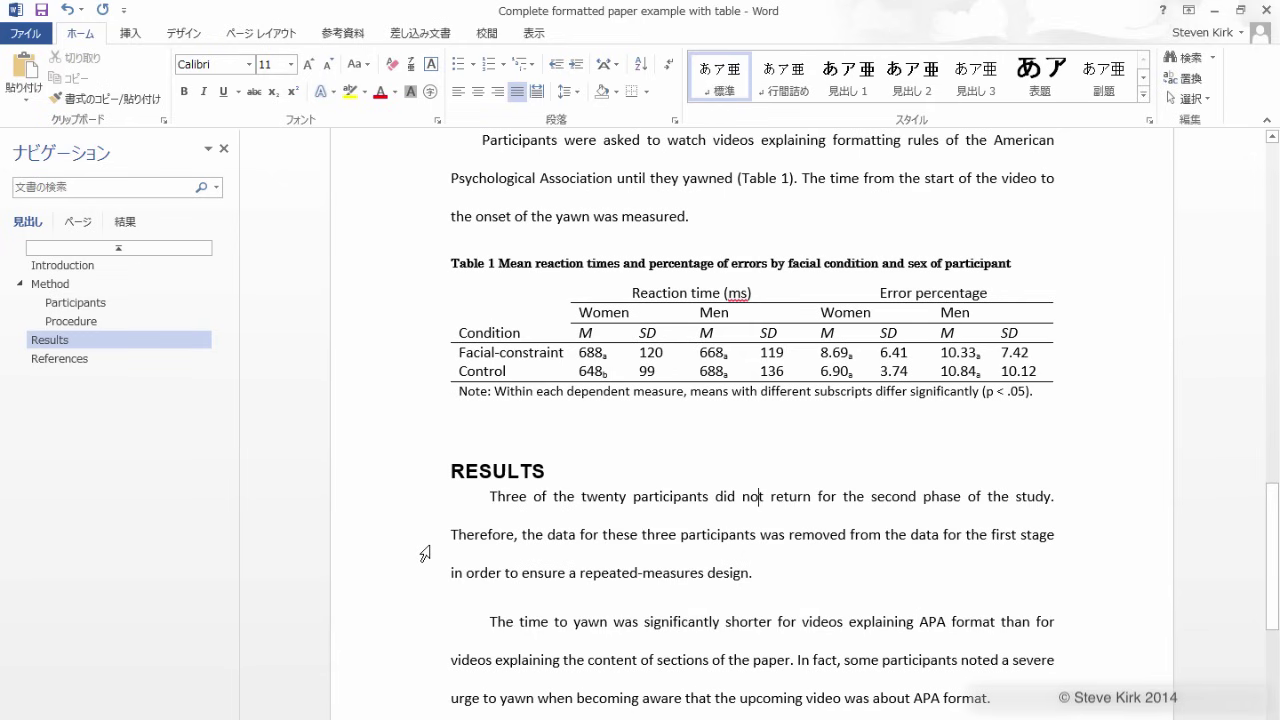
{"action": "scroll", "coordinate": [426, 553], "scroll_direction": "down", "scroll_amount": 2}
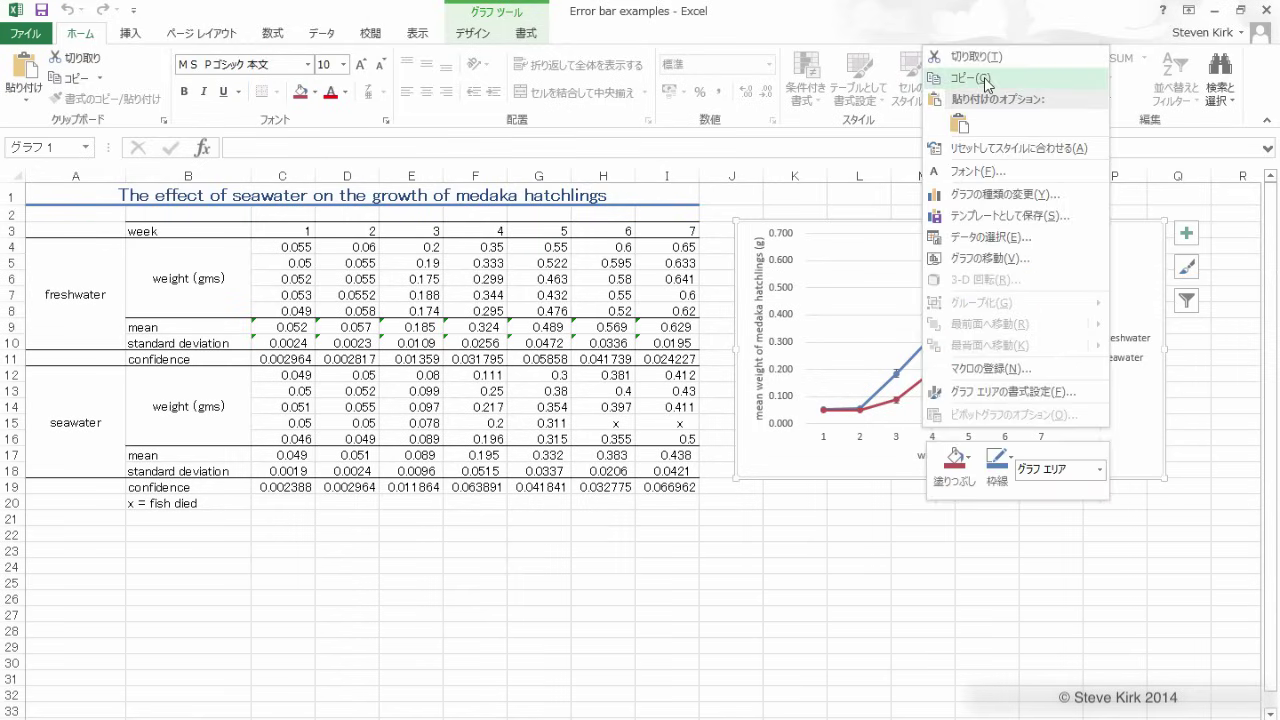
{"action": "left_click", "coordinate": [987, 85]}
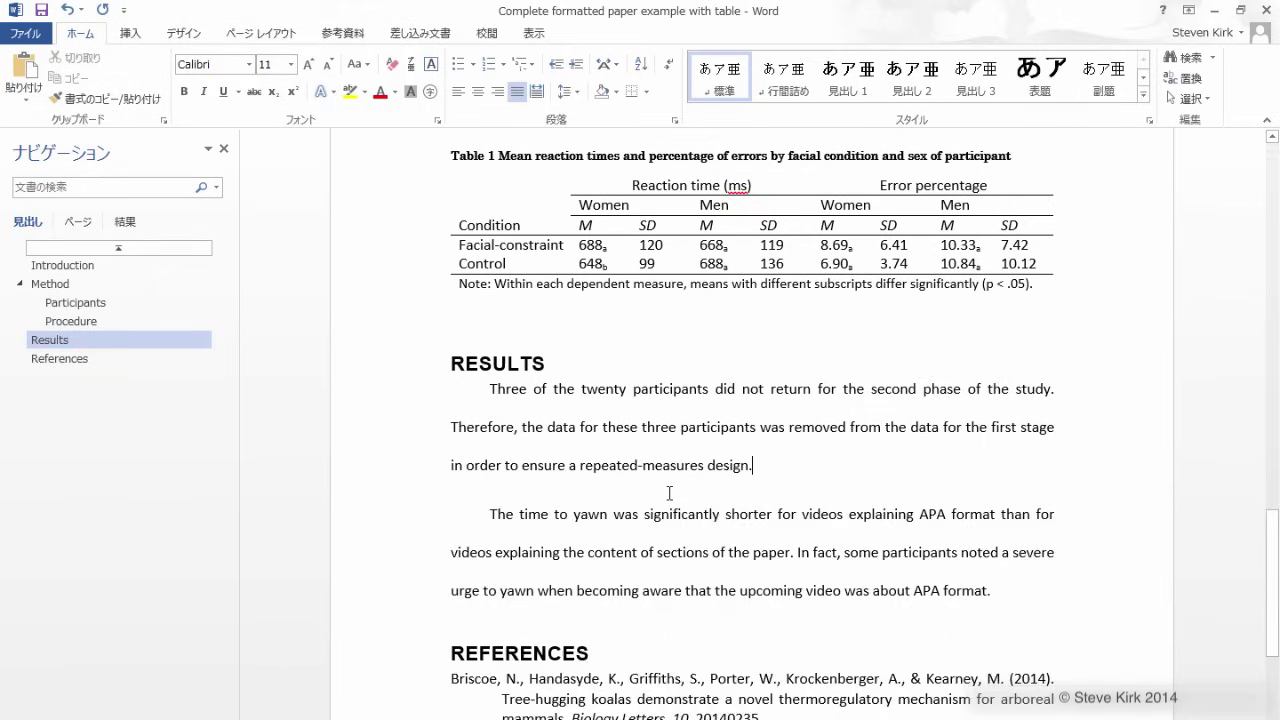
{"action": "key", "text": "Return"}
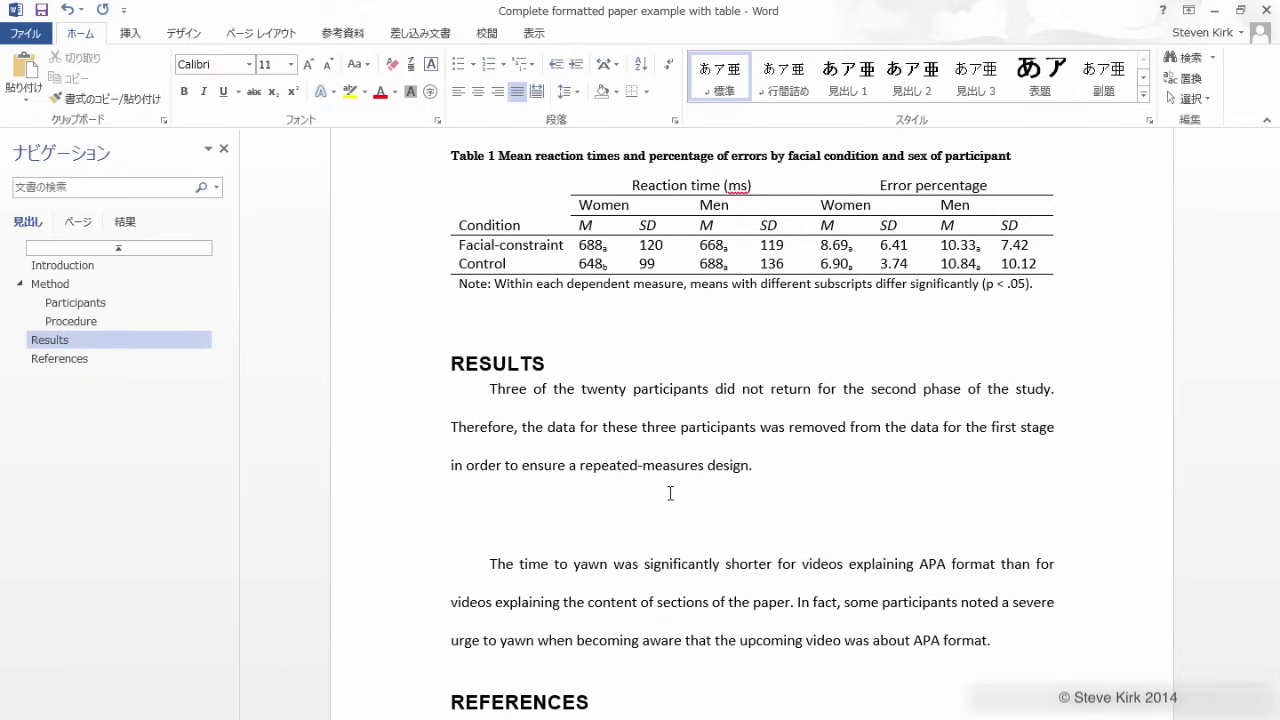
{"action": "left_click", "coordinate": [27, 72]}
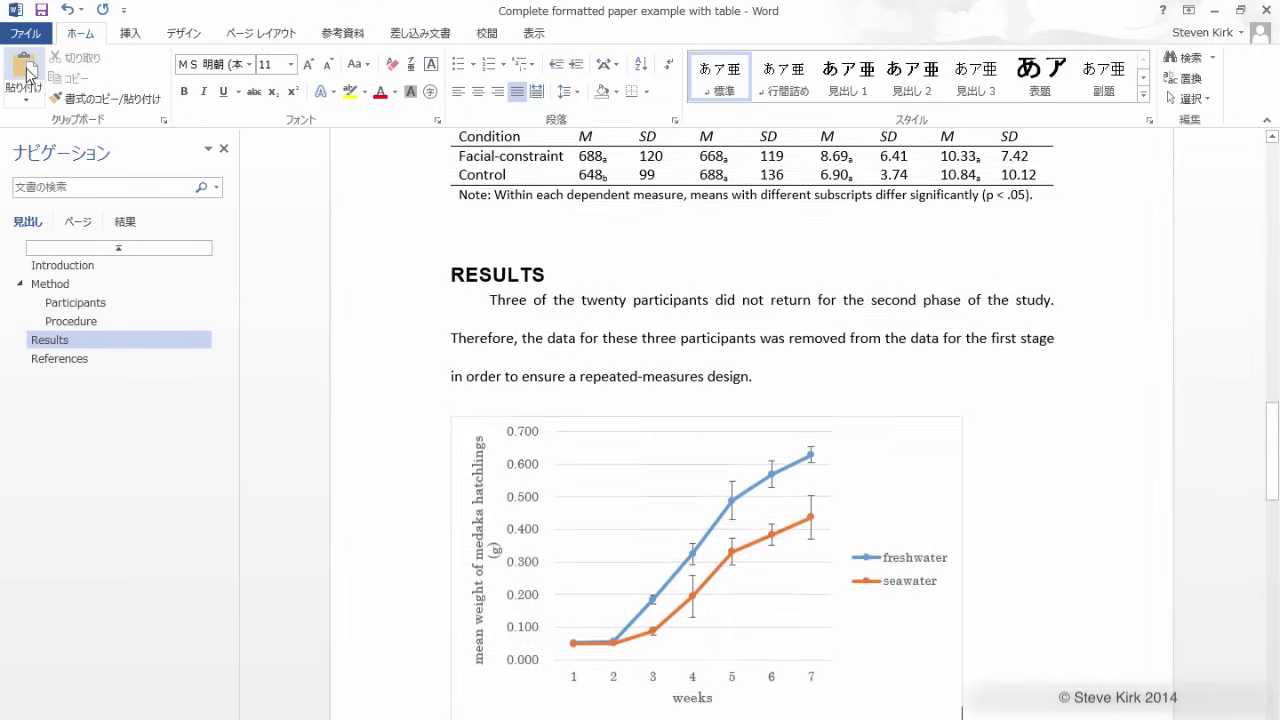
Step: Insert a Figure 1 caption below the chart describing seawater's effect on medaka hatchling growth over 7 weeks, mean weight of five hatchlings and standard-deviation error bars
{"action": "left_click", "coordinate": [894, 457]}
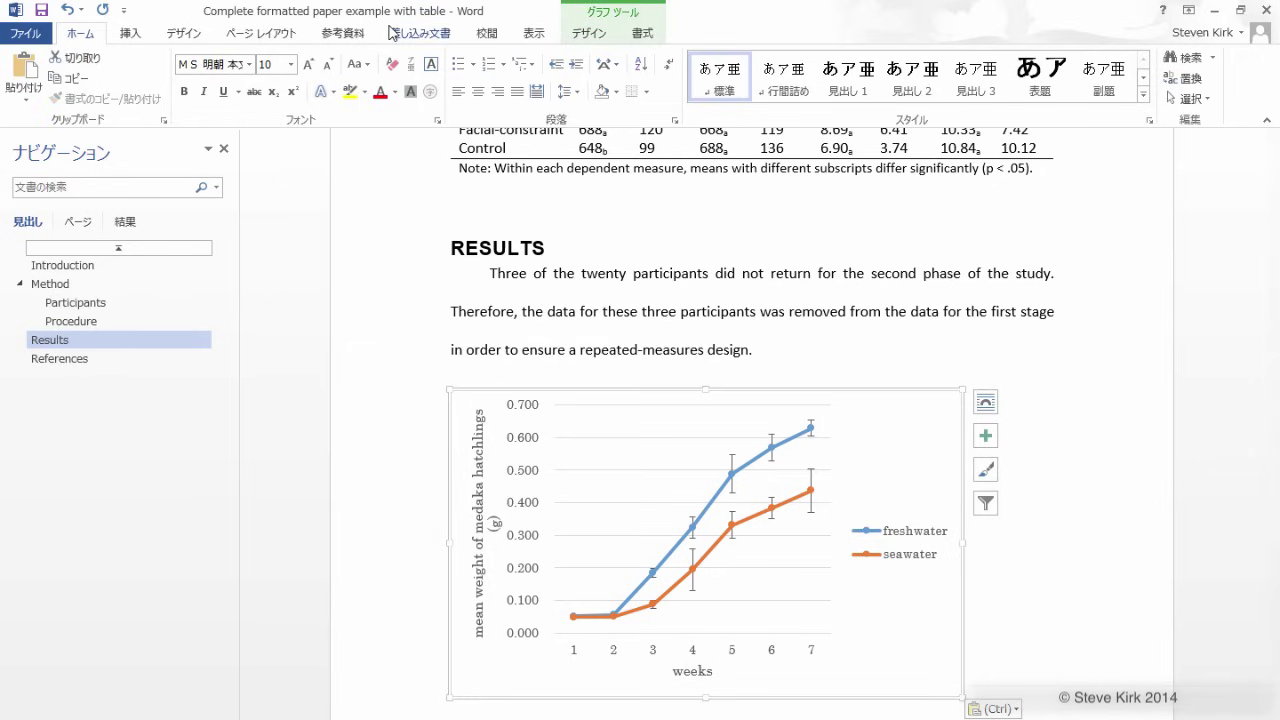
{"action": "left_click", "coordinate": [355, 33]}
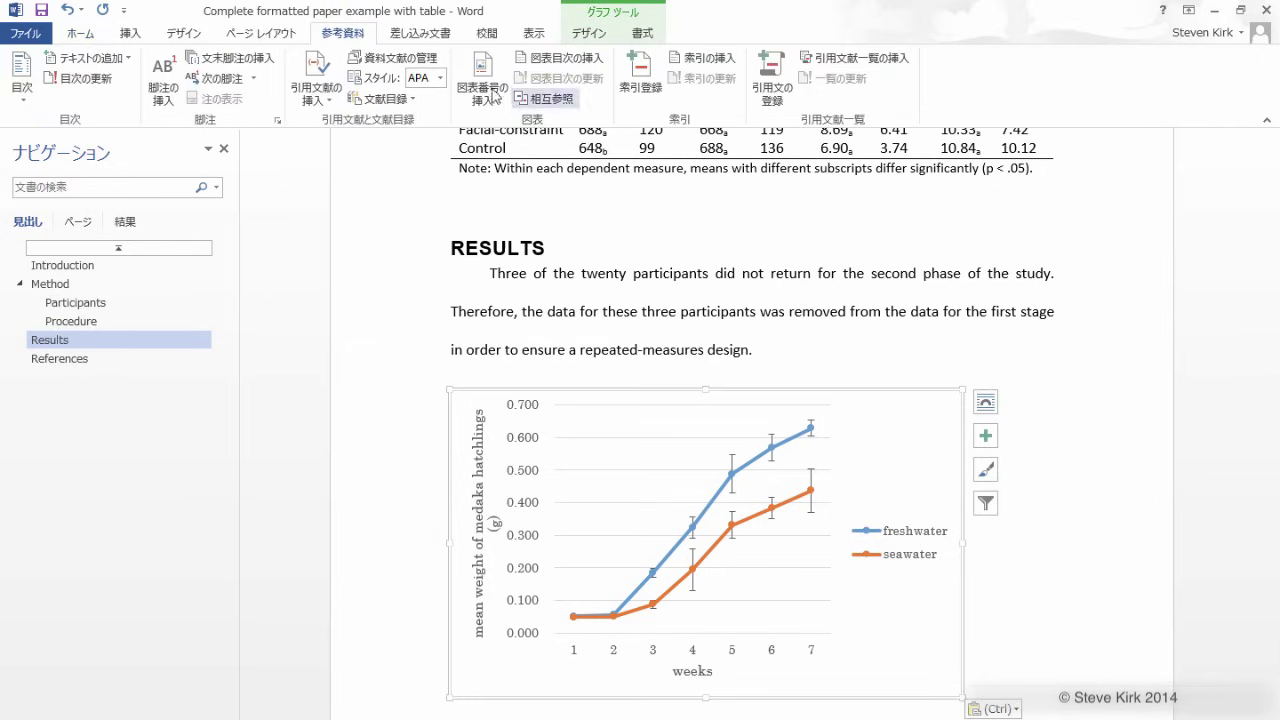
{"action": "left_click", "coordinate": [486, 92]}
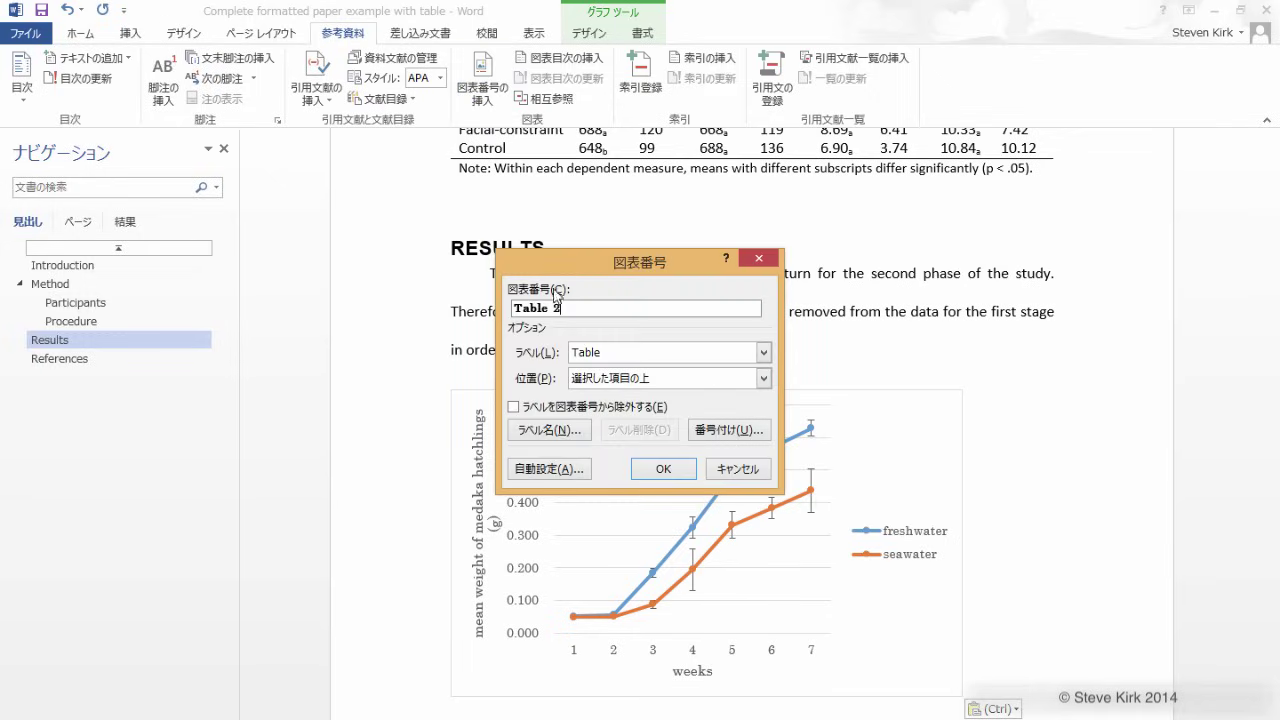
{"action": "left_click", "coordinate": [764, 353]}
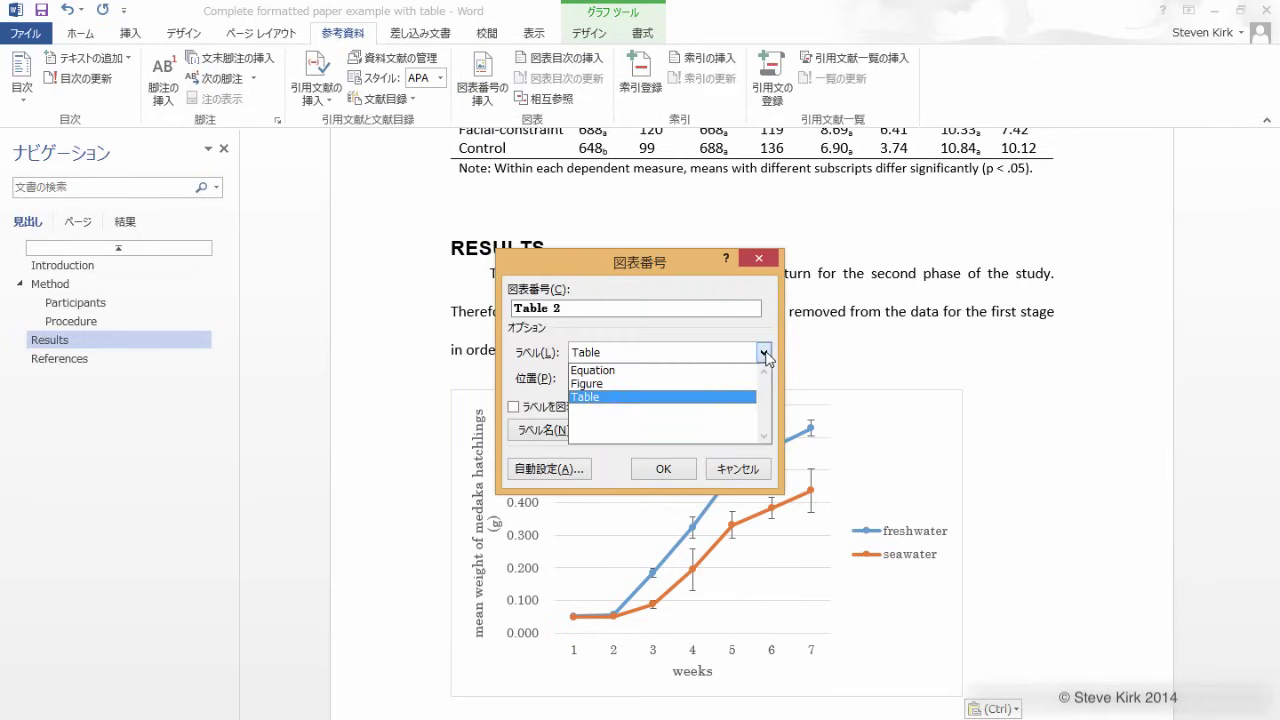
{"action": "left_click", "coordinate": [611, 385]}
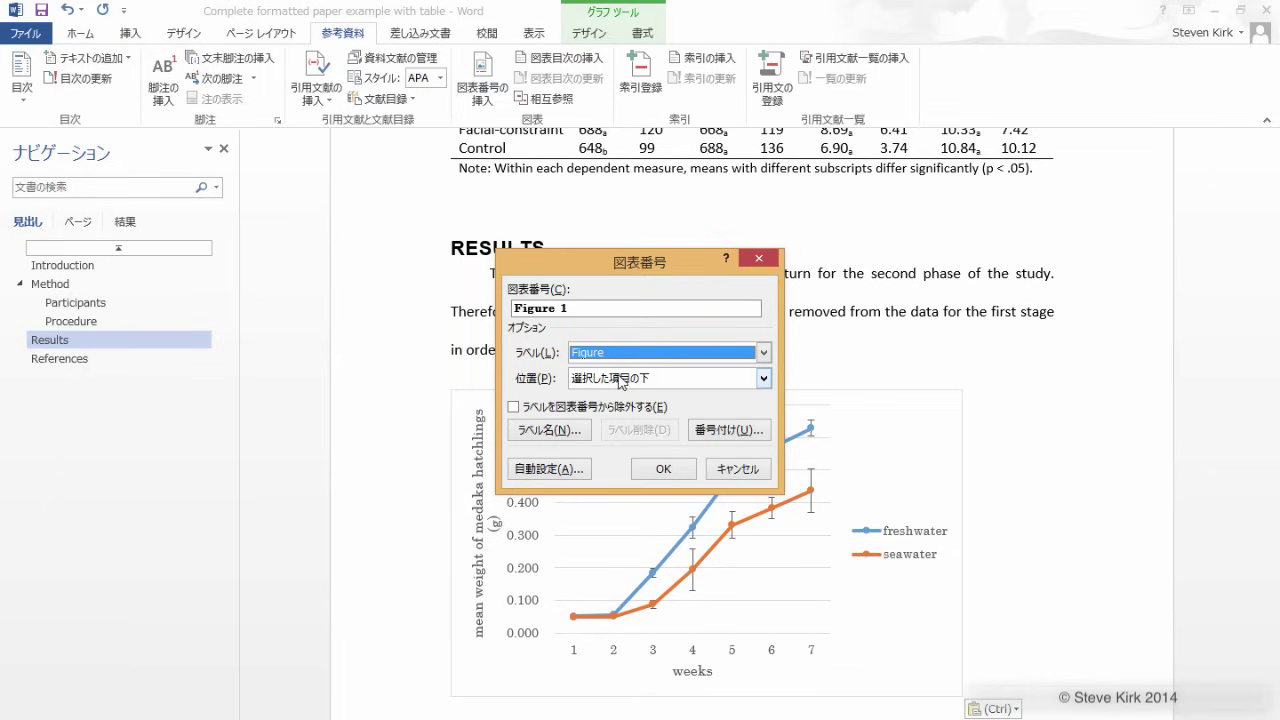
{"action": "left_click", "coordinate": [665, 473]}
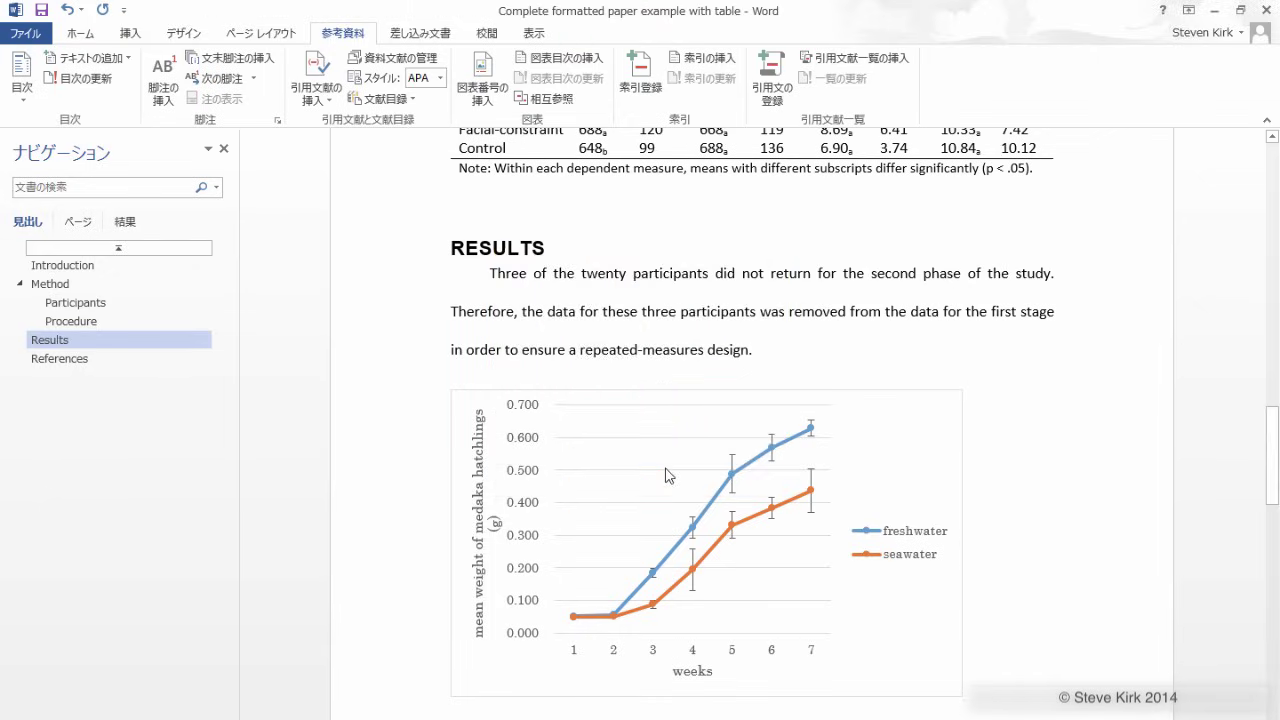
{"action": "scroll", "coordinate": [690, 440], "scroll_direction": "down", "scroll_amount": 3}
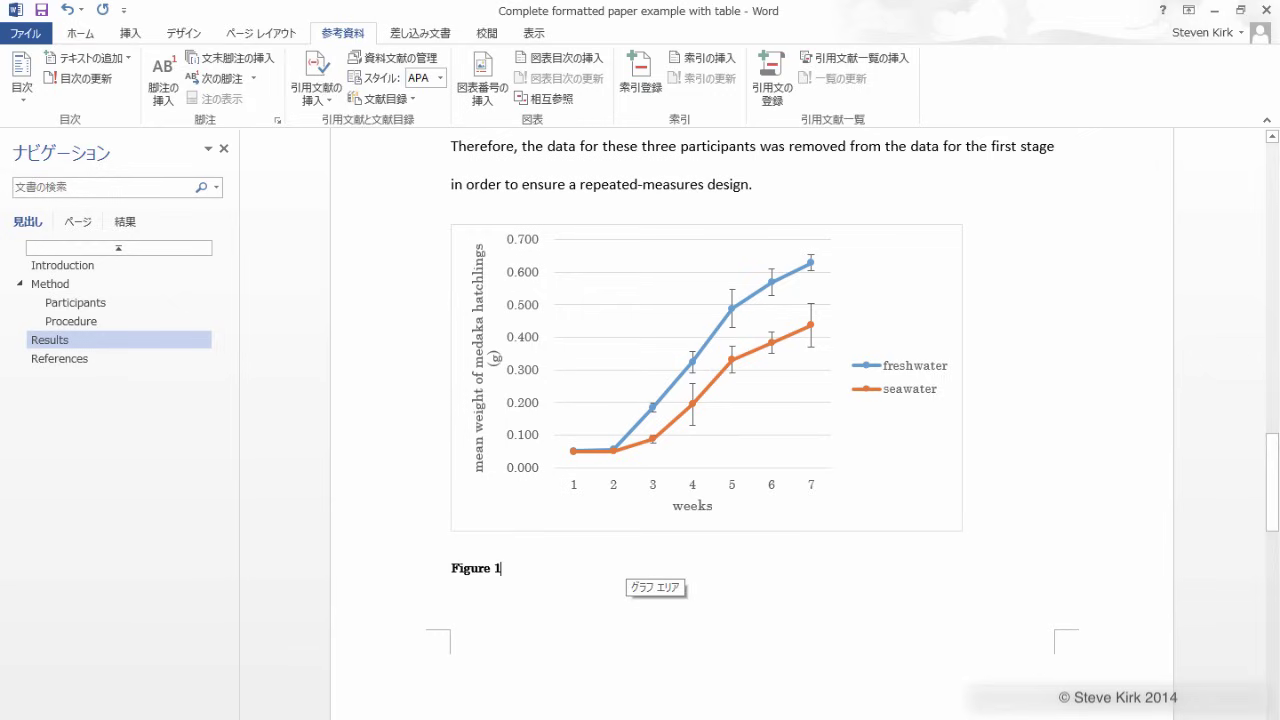
{"action": "type", "text": "The effect of seawater on the growth of medaka hatchlings over a 7-week period. Each point represents the mean weight of five hatchlings. Error bars represent the standard deviation."}
Step: Add an opening parenthesis after "repeated-measures design" in the Results text and insert a cross-reference to Figure 1 using only its label and number
{"action": "left_click", "coordinate": [786, 194]}
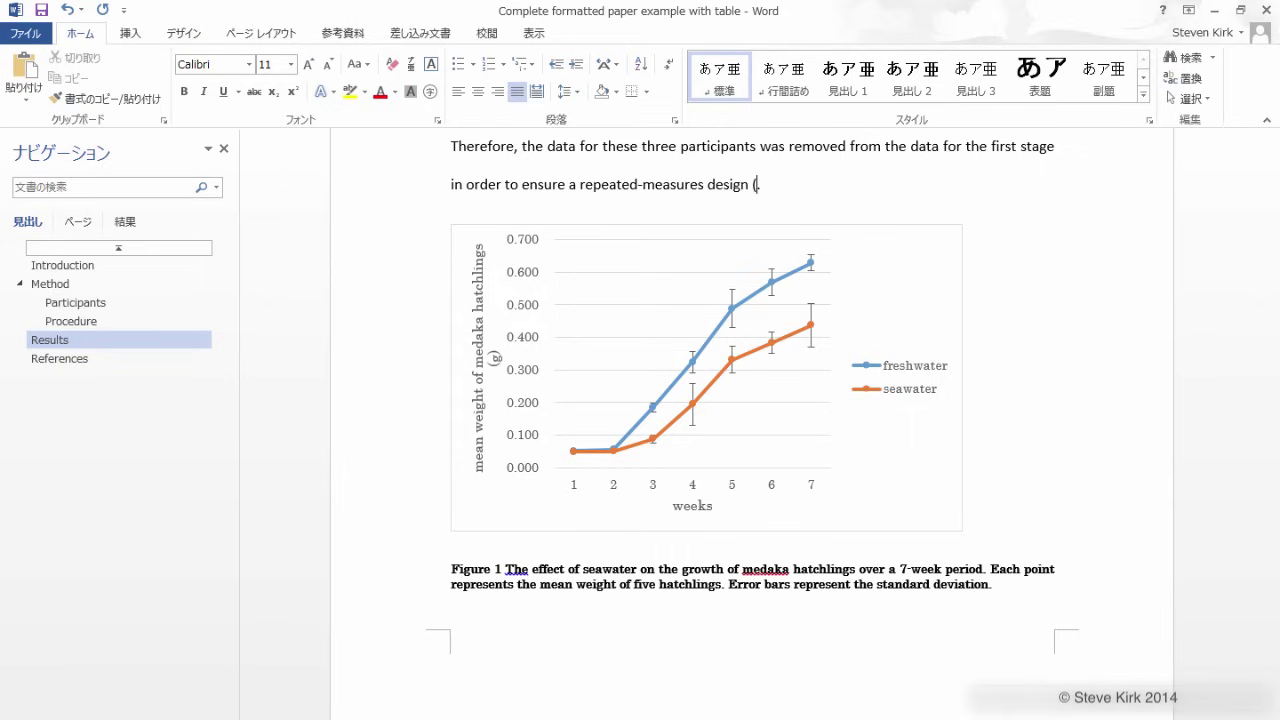
{"action": "left_click", "coordinate": [351, 40]}
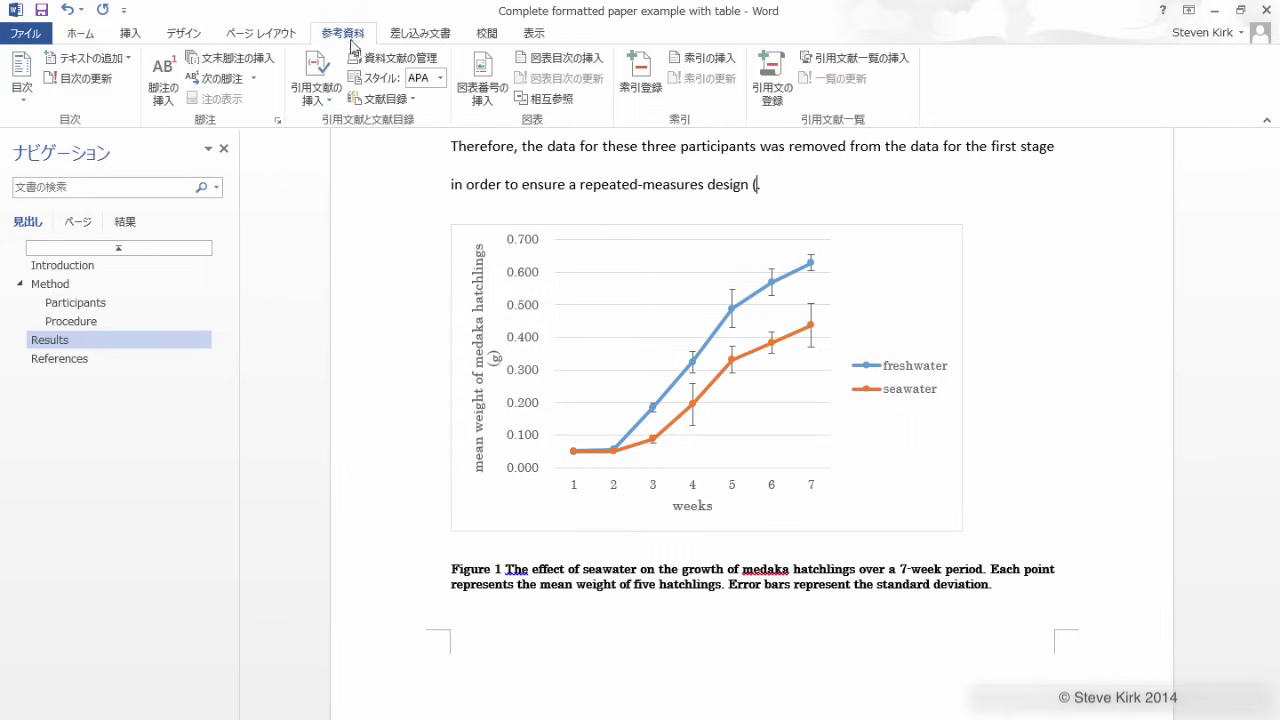
{"action": "left_click", "coordinate": [545, 98]}
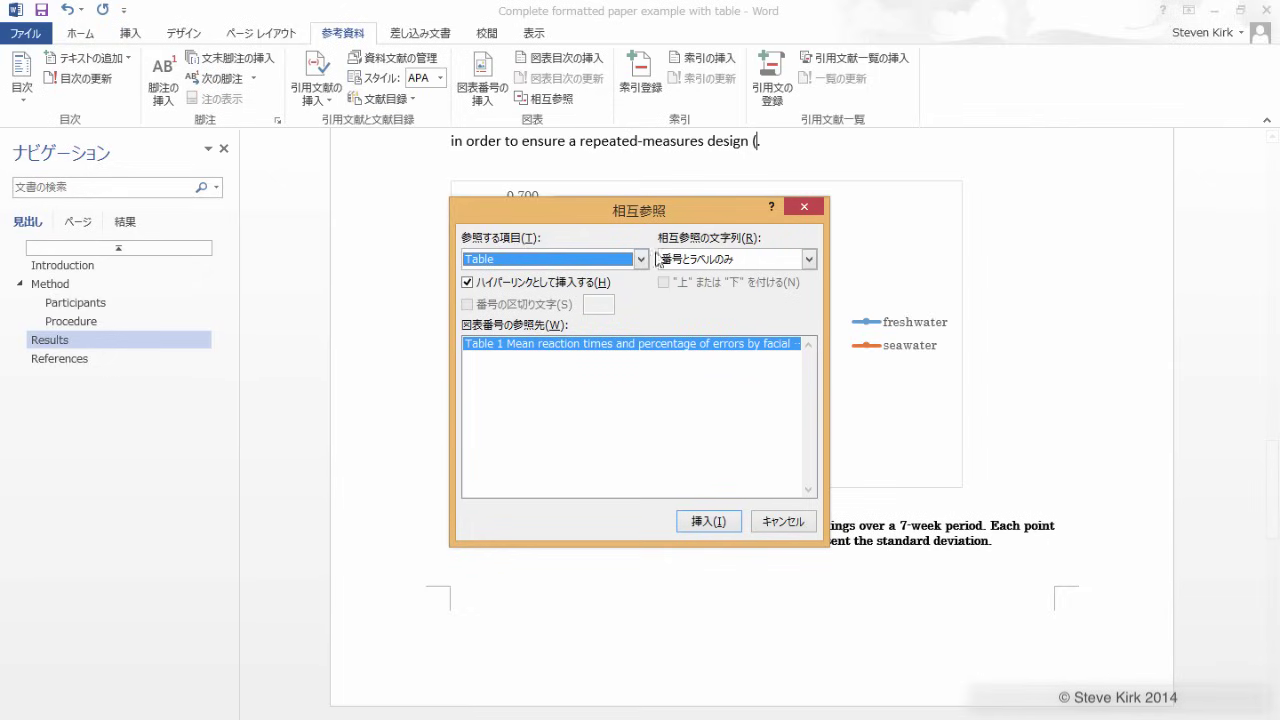
{"action": "left_click", "coordinate": [641, 259]}
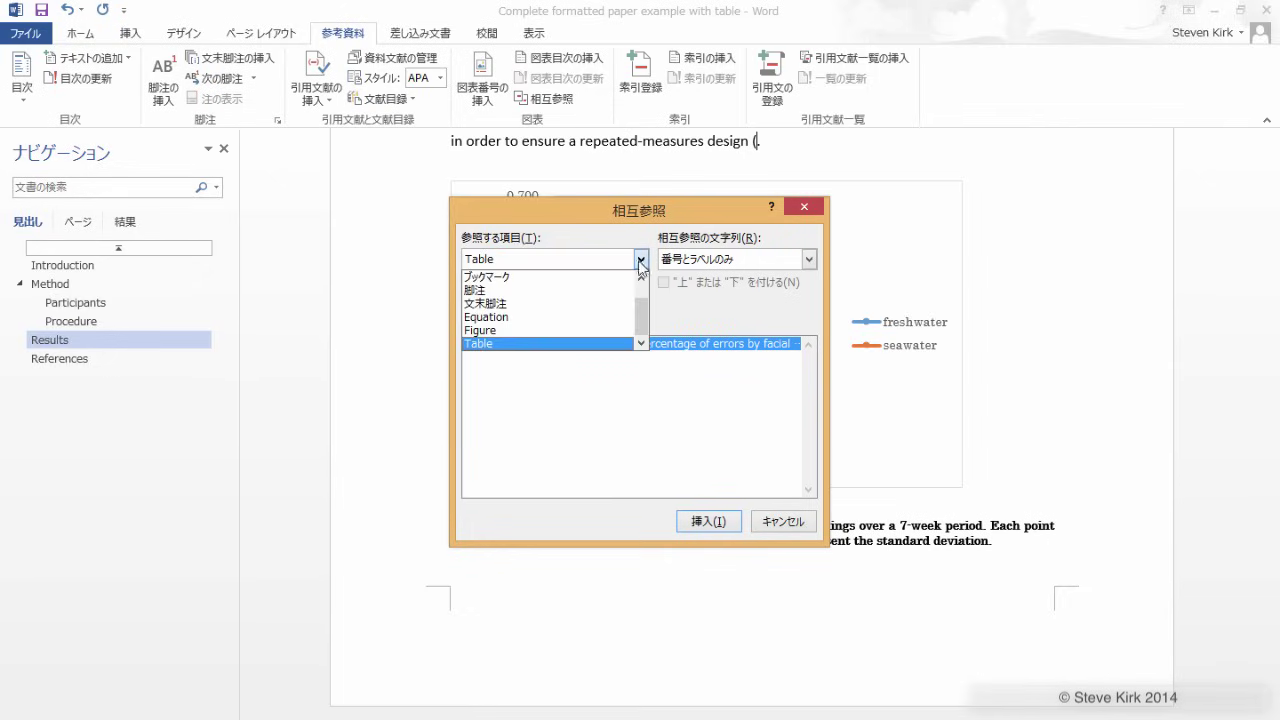
{"action": "left_click", "coordinate": [529, 331]}
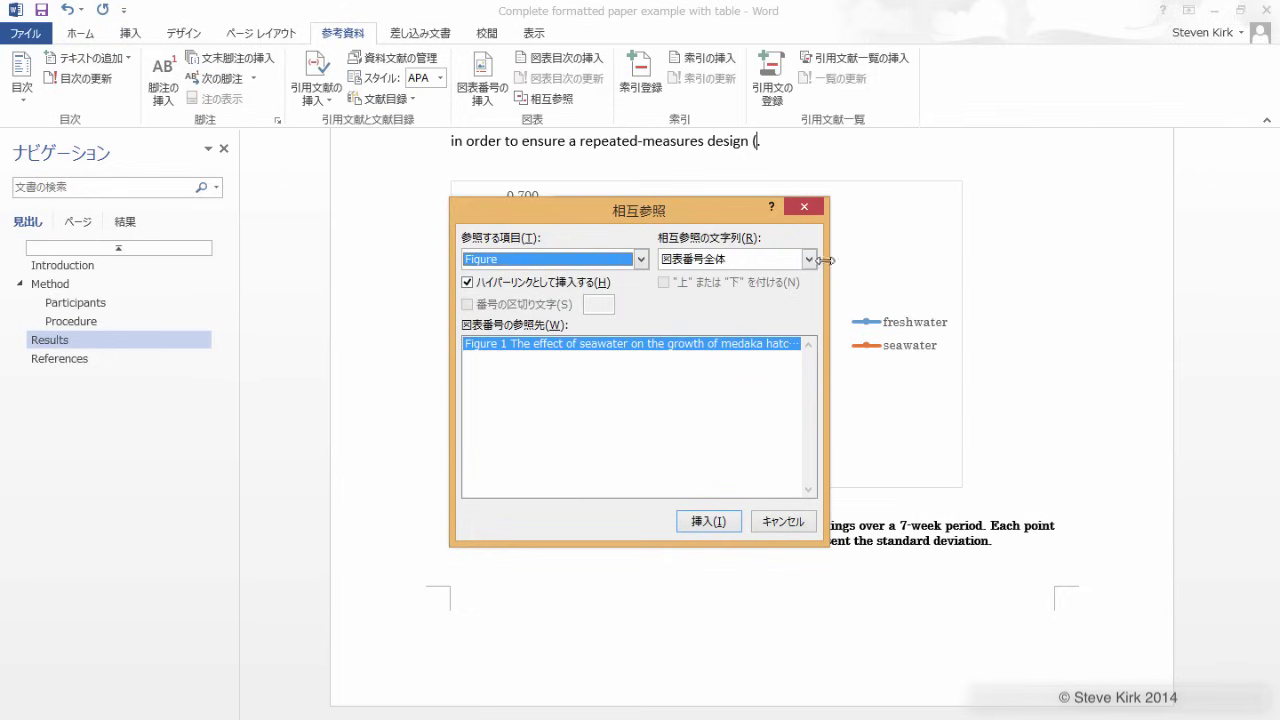
{"action": "left_click", "coordinate": [809, 259]}
{"action": "left_click", "coordinate": [722, 289]}
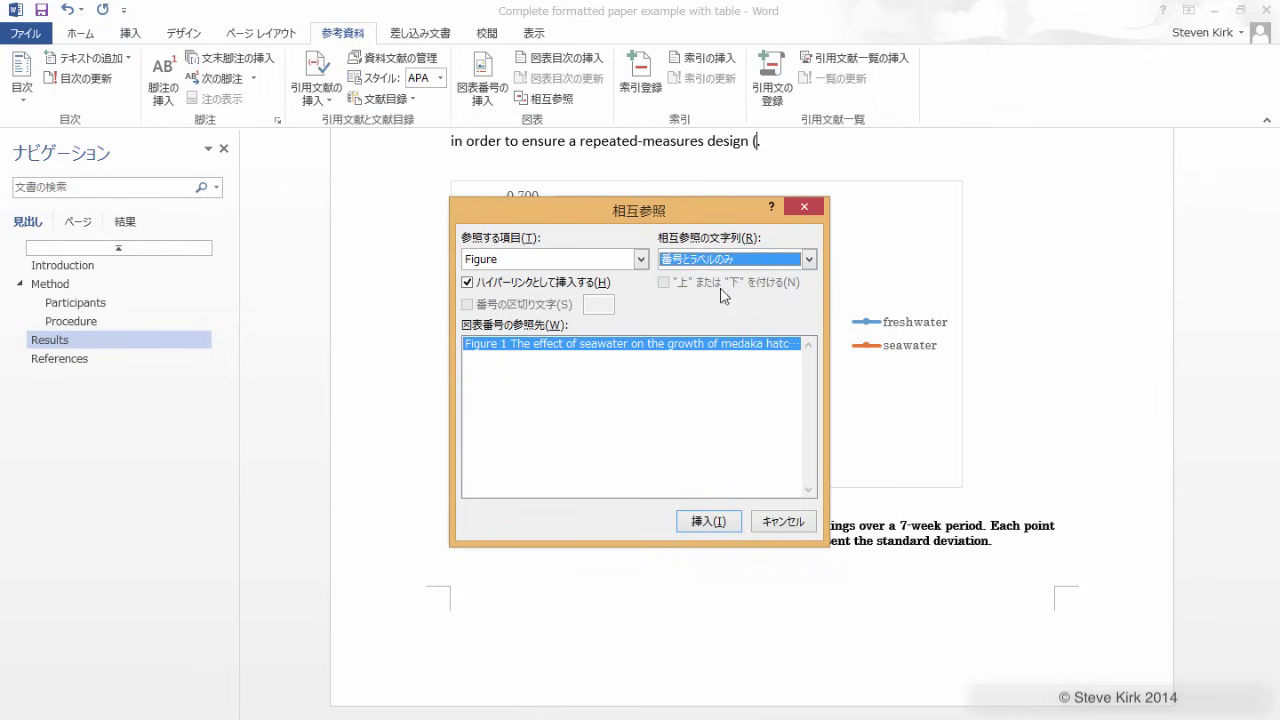
{"action": "left_click", "coordinate": [707, 521]}
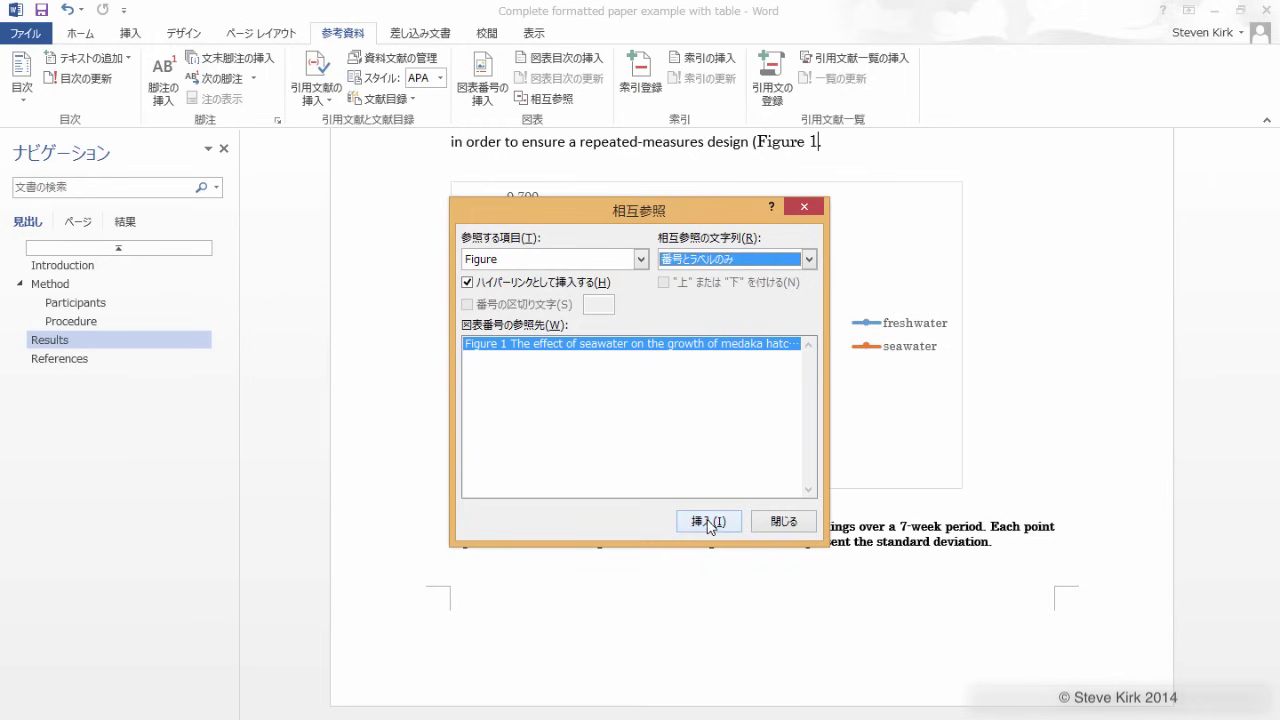
{"action": "left_click", "coordinate": [795, 524]}
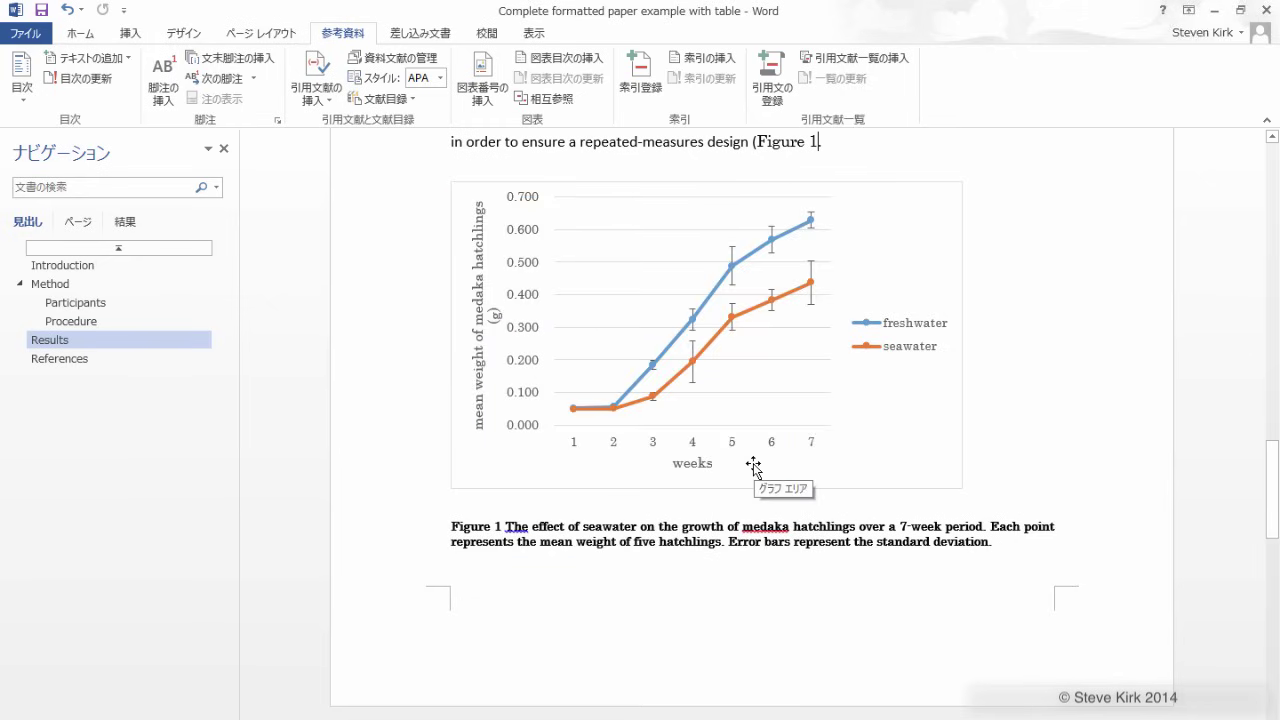
Step: Close the parenthesis after the Figure 1 cross-reference and set that line's font to Calibri
{"action": "left_click", "coordinate": [88, 36]}
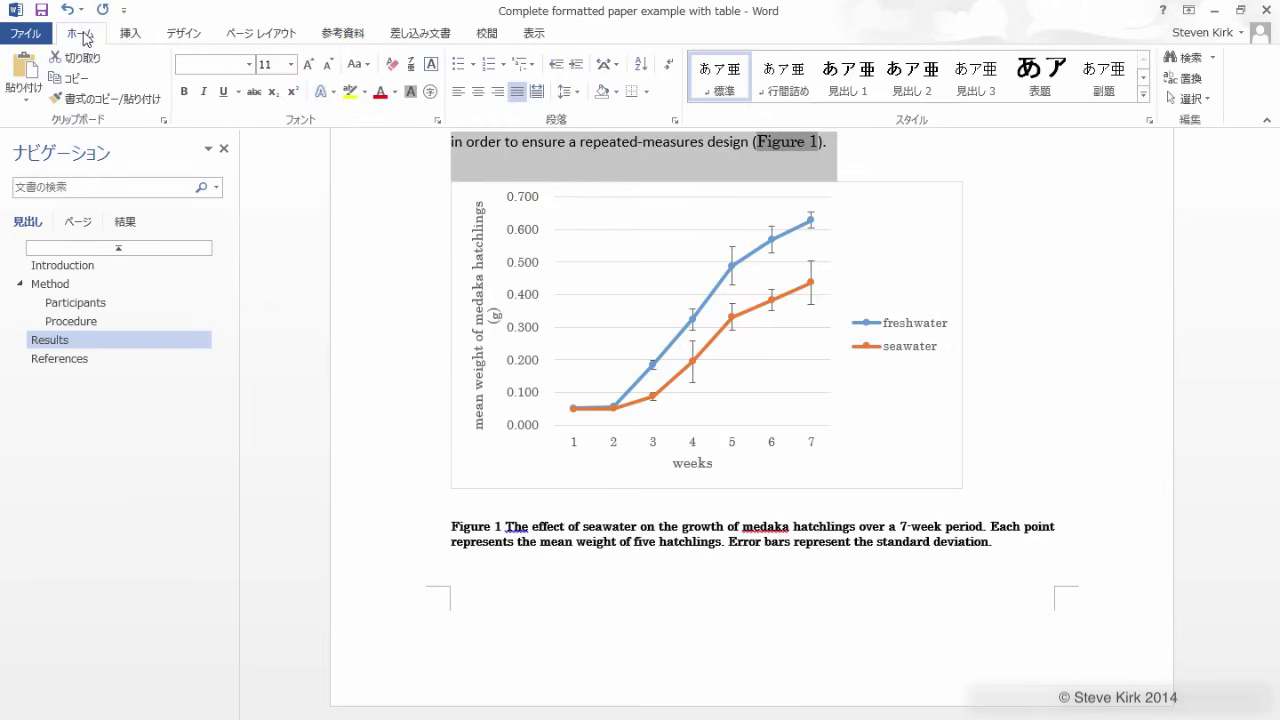
{"action": "left_click", "coordinate": [249, 64]}
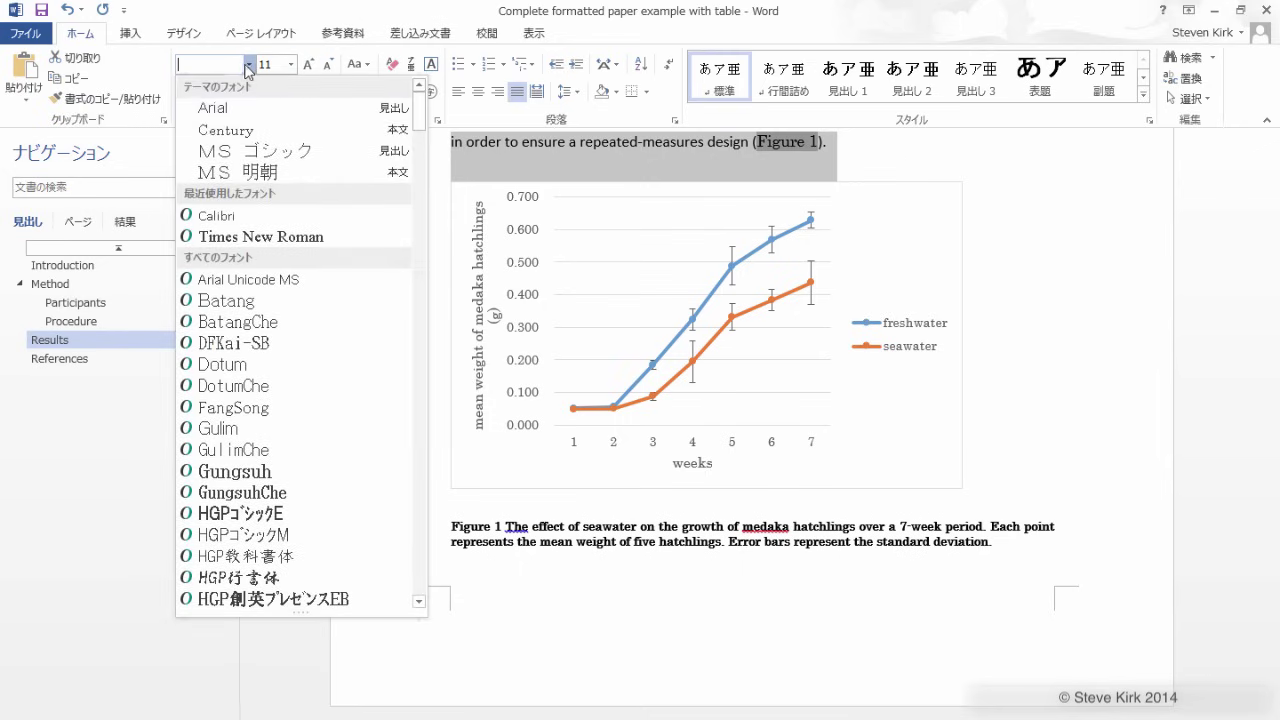
{"action": "left_click", "coordinate": [693, 542]}
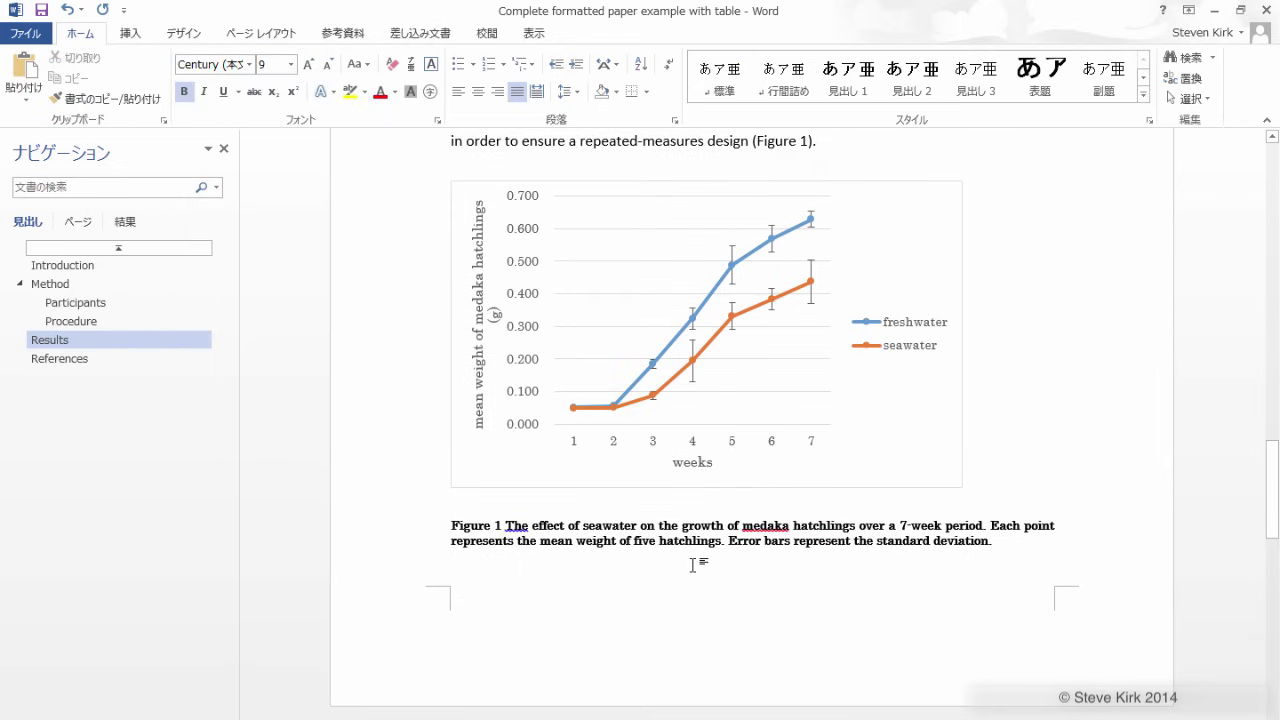
Step: Insert the picture file pwr from the results folder on a new line below the last paragraph of the Introduction
{"action": "scroll", "coordinate": [693, 565], "scroll_direction": "up", "scroll_amount": 20}
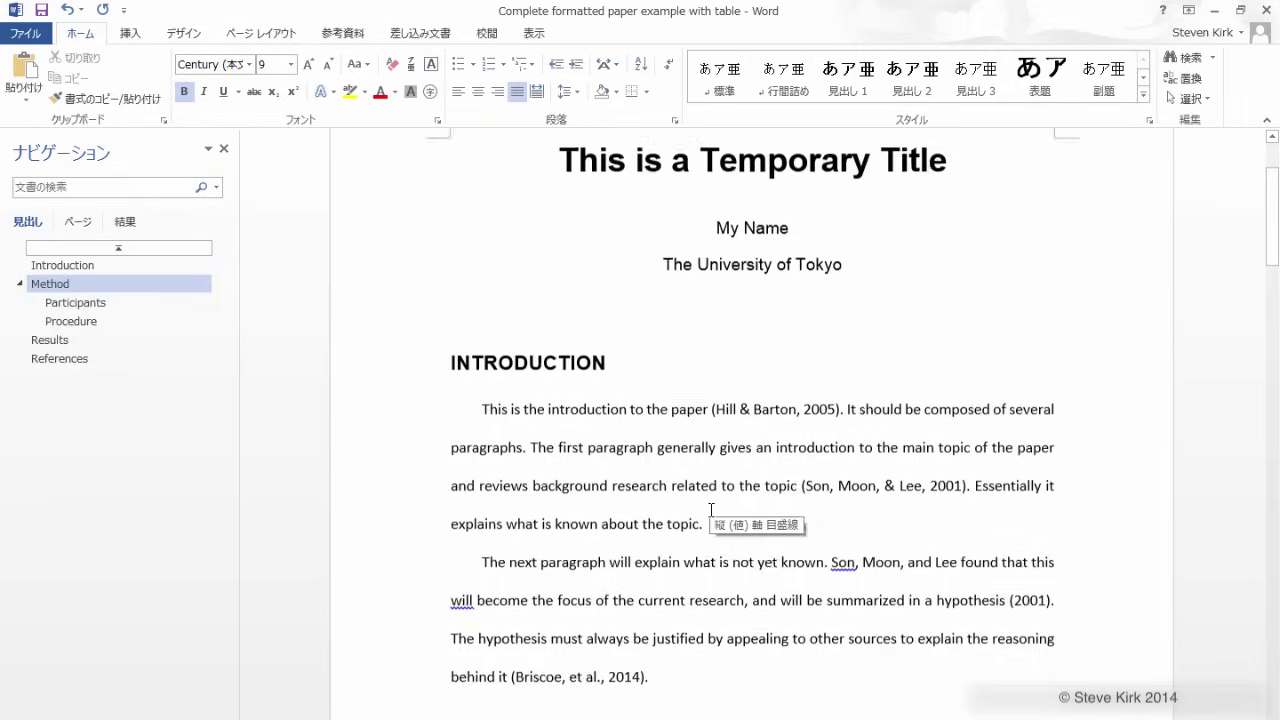
{"action": "scroll", "coordinate": [711, 510], "scroll_direction": "up", "scroll_amount": 3}
{"action": "scroll", "coordinate": [711, 510], "scroll_direction": "down", "scroll_amount": 4}
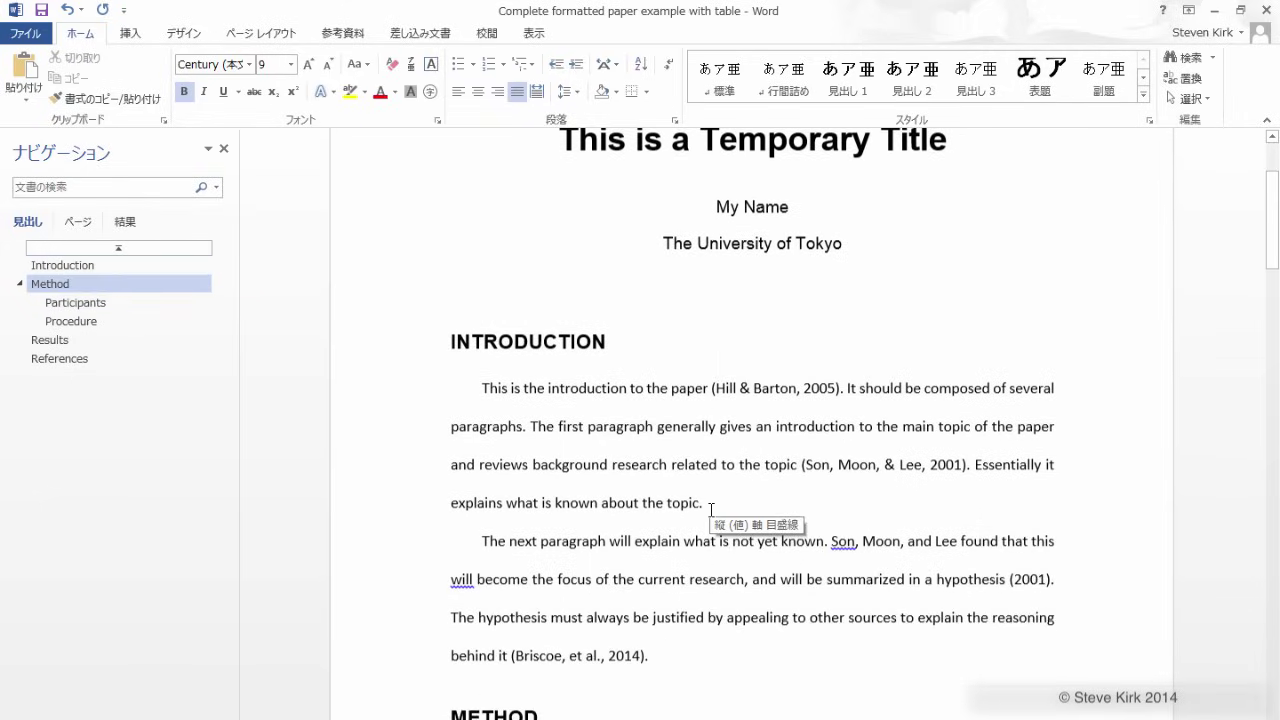
{"action": "scroll", "coordinate": [711, 510], "scroll_direction": "down", "scroll_amount": 3}
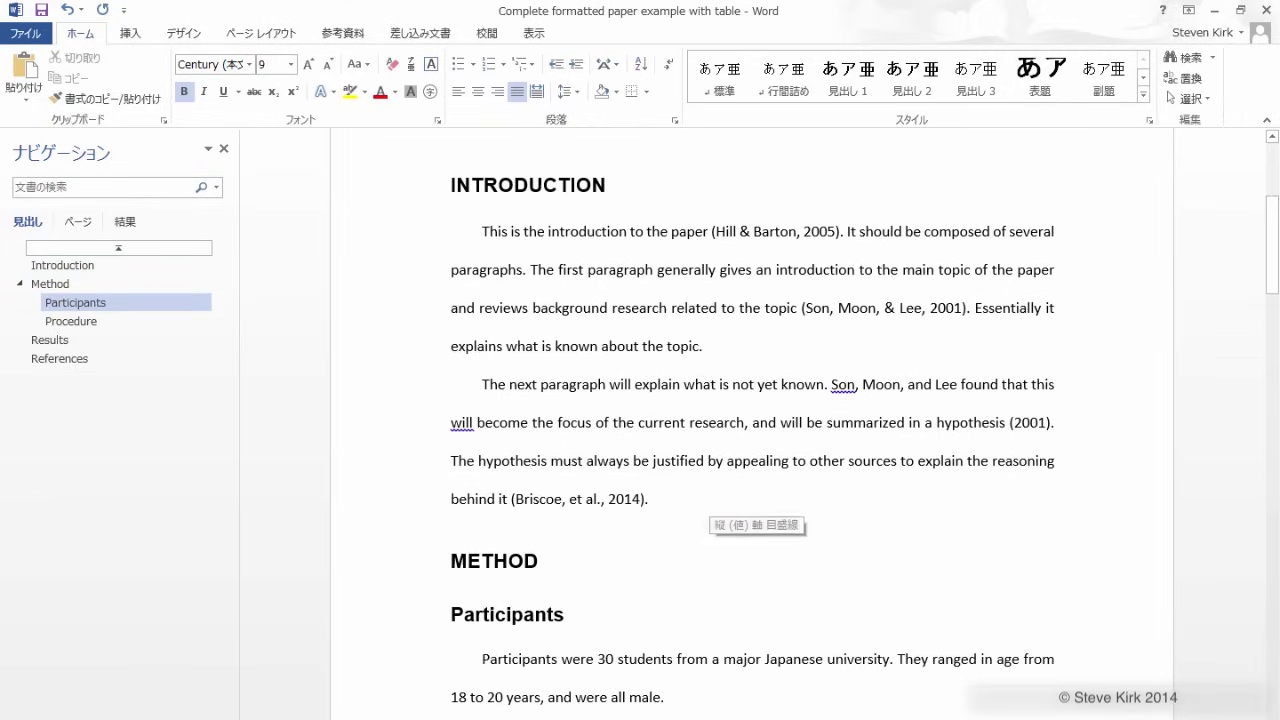
{"action": "left_click", "coordinate": [649, 498]}
{"action": "key", "text": "Return"}
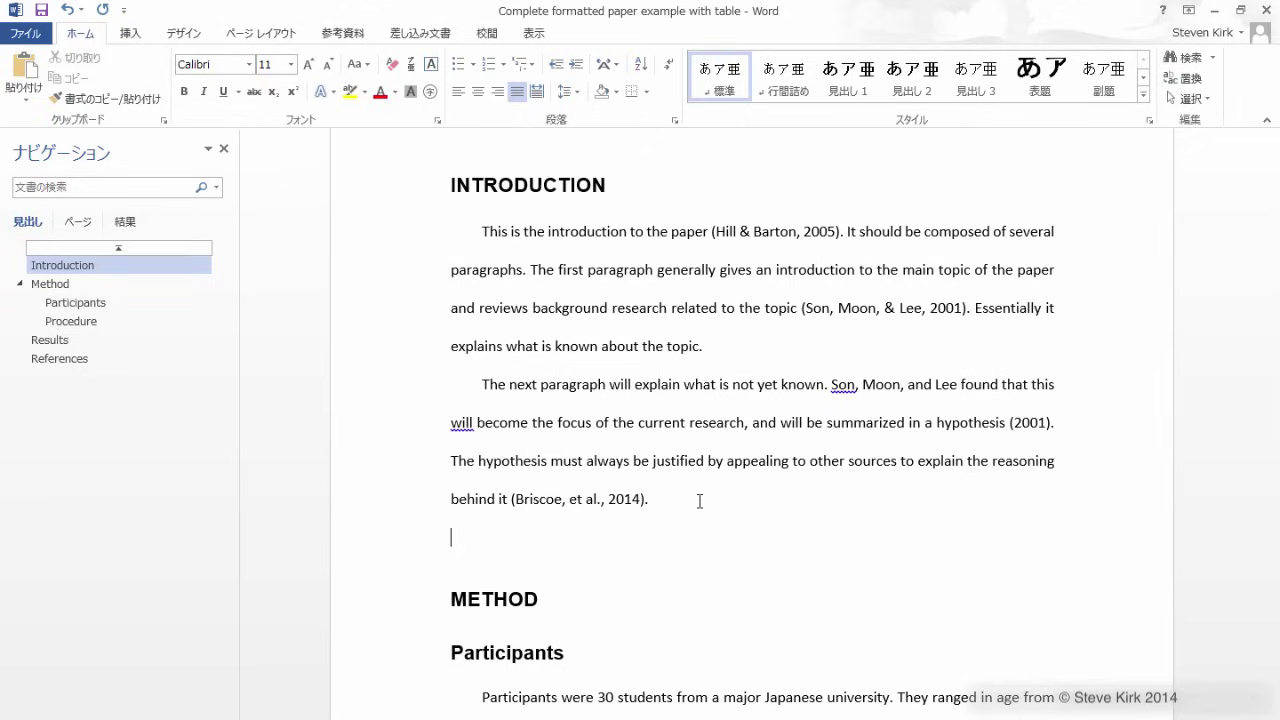
{"action": "left_click", "coordinate": [131, 33]}
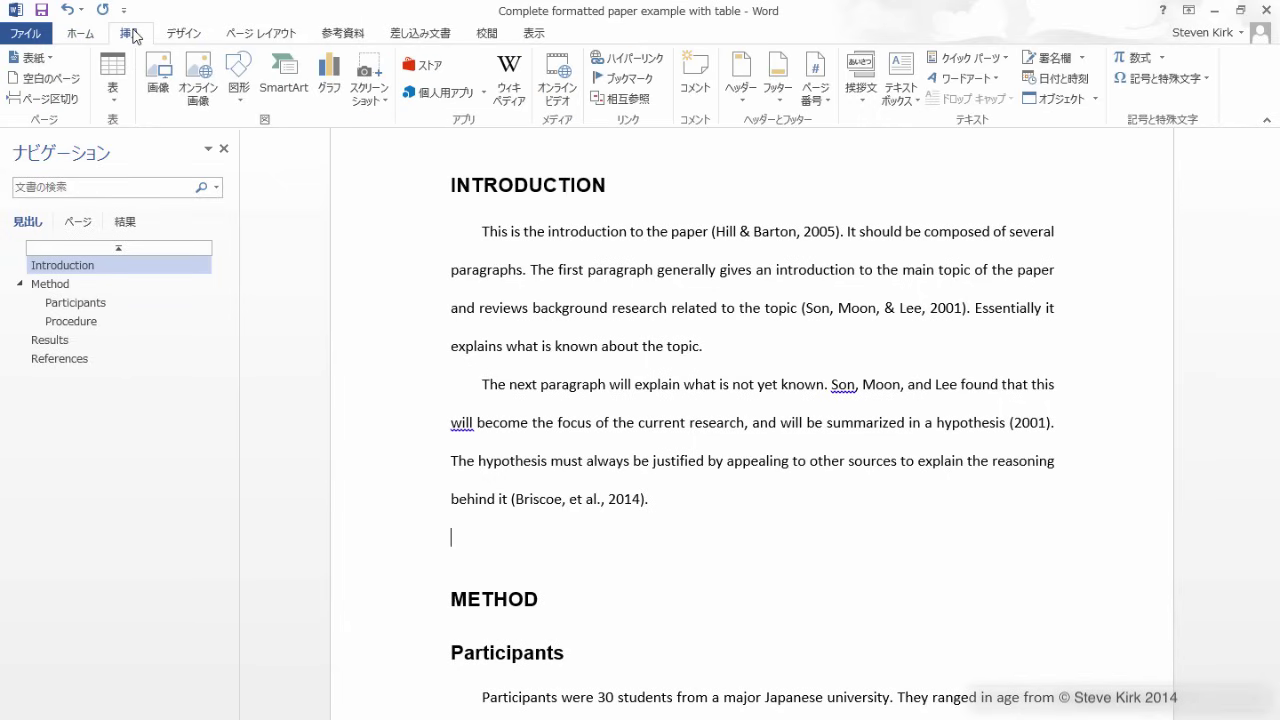
{"action": "left_click", "coordinate": [158, 75]}
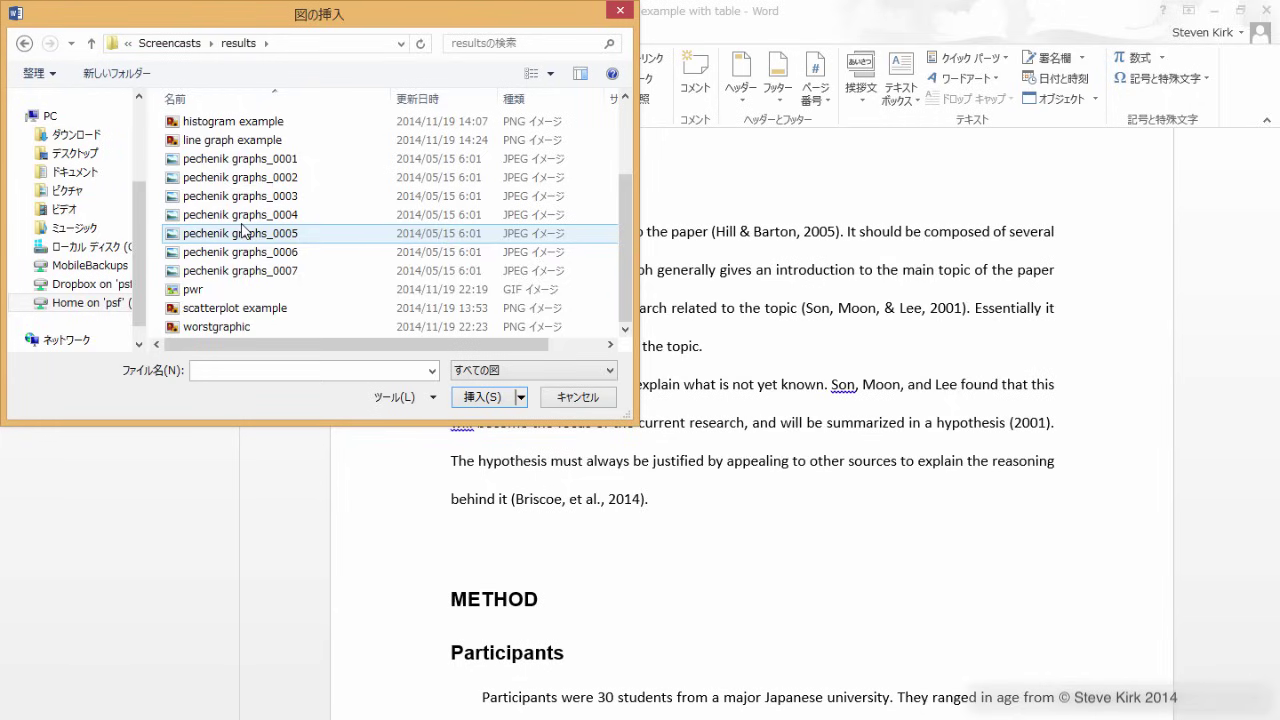
{"action": "left_click", "coordinate": [216, 293]}
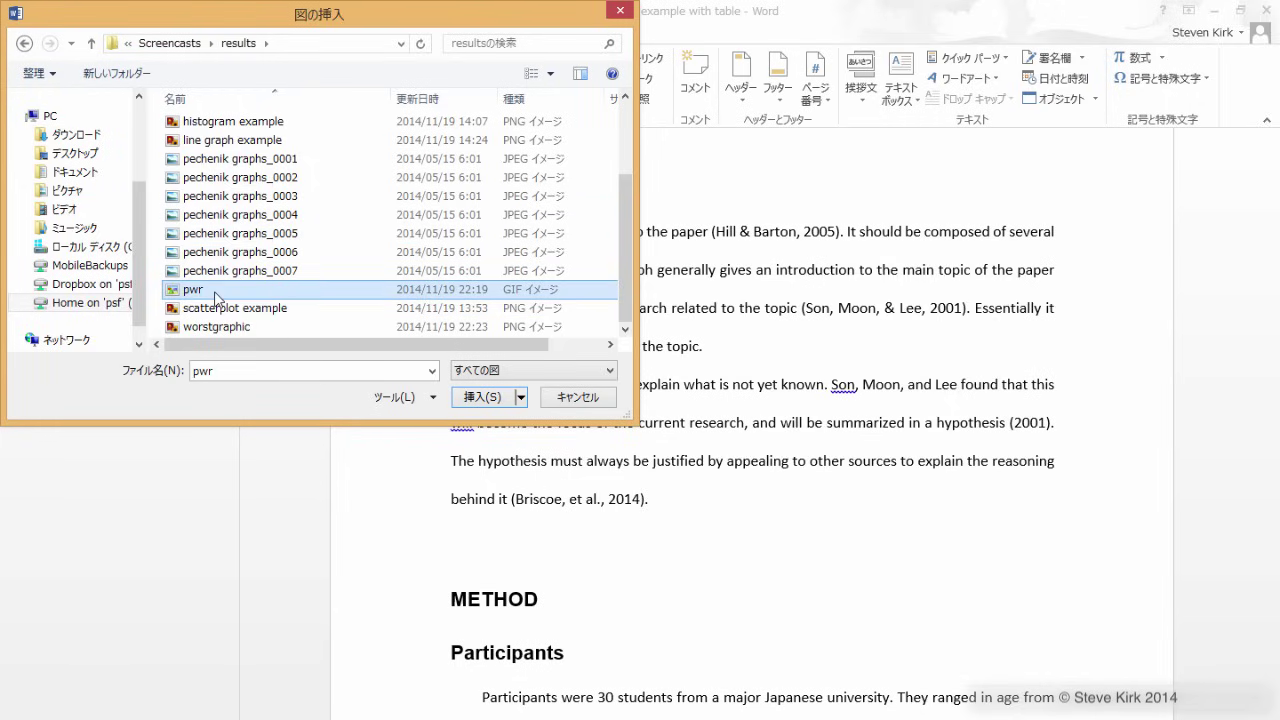
{"action": "left_click", "coordinate": [481, 398]}
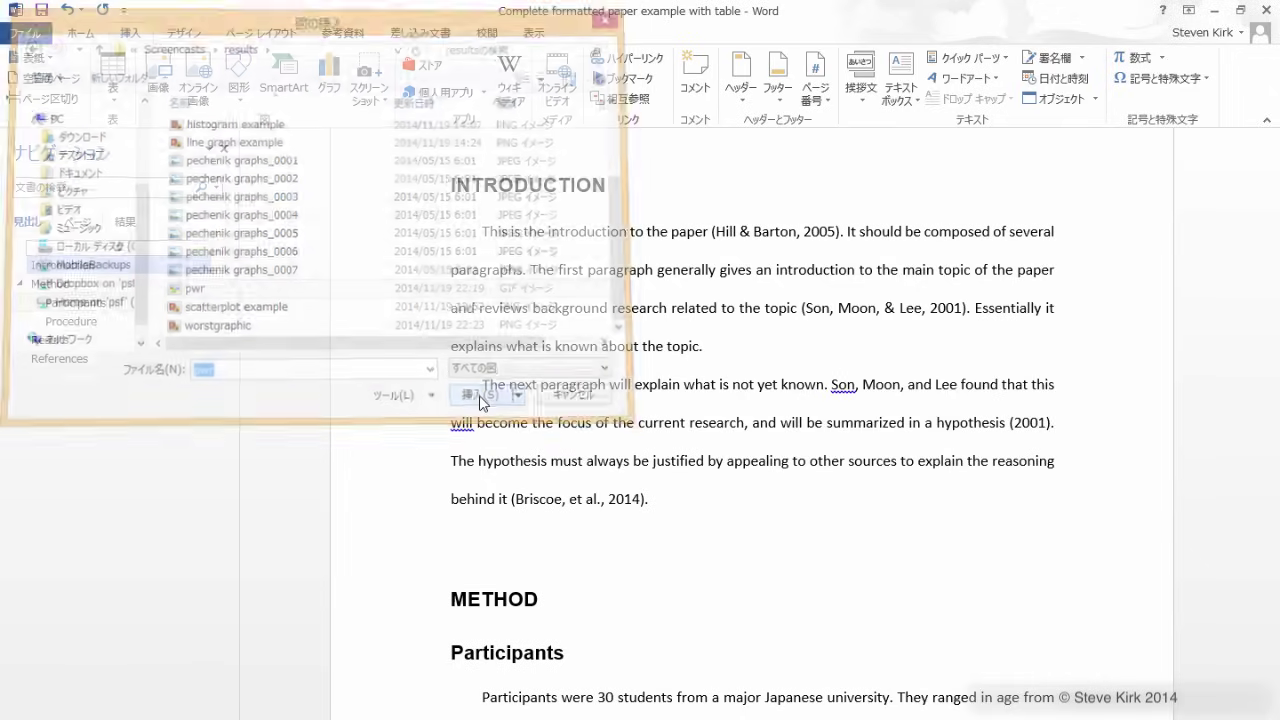
Step: Insert a Figure 1 caption below the reactor picture reading "Diagram of a pressurized water nuclear reactor."
{"action": "scroll", "coordinate": [394, 390], "scroll_direction": "down", "scroll_amount": 1}
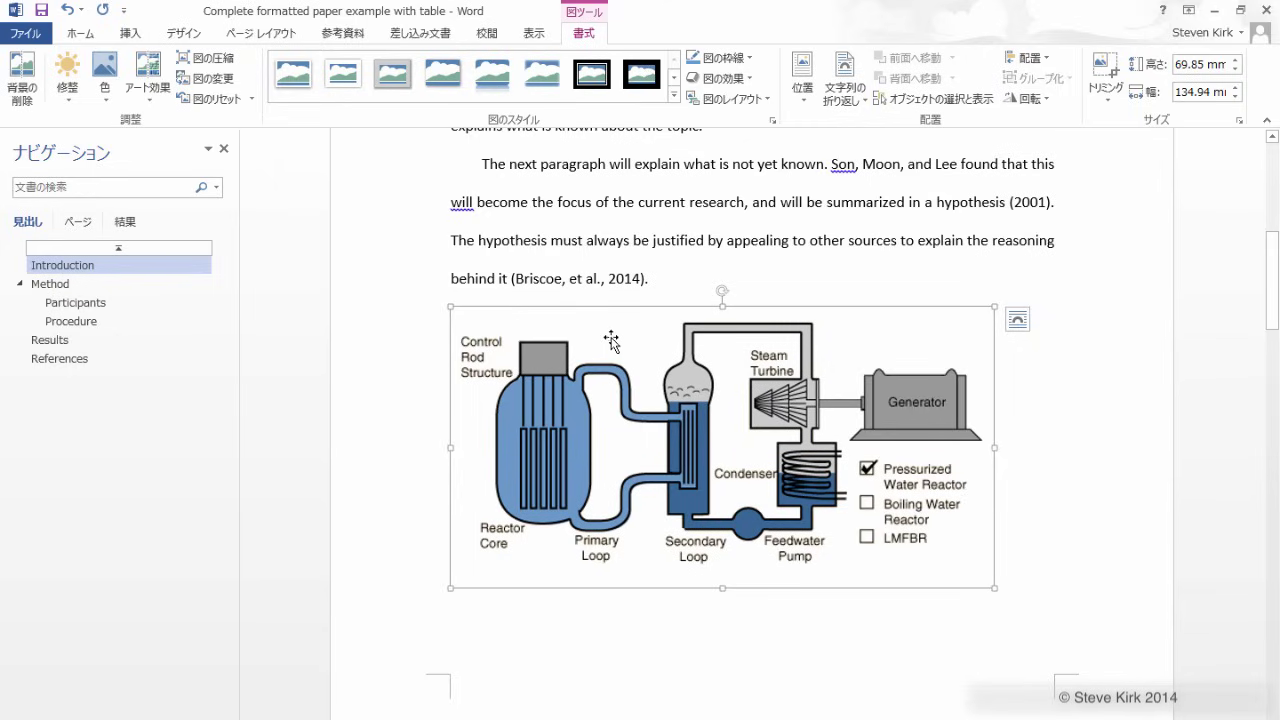
{"action": "left_click", "coordinate": [350, 36]}
{"action": "left_click", "coordinate": [483, 78]}
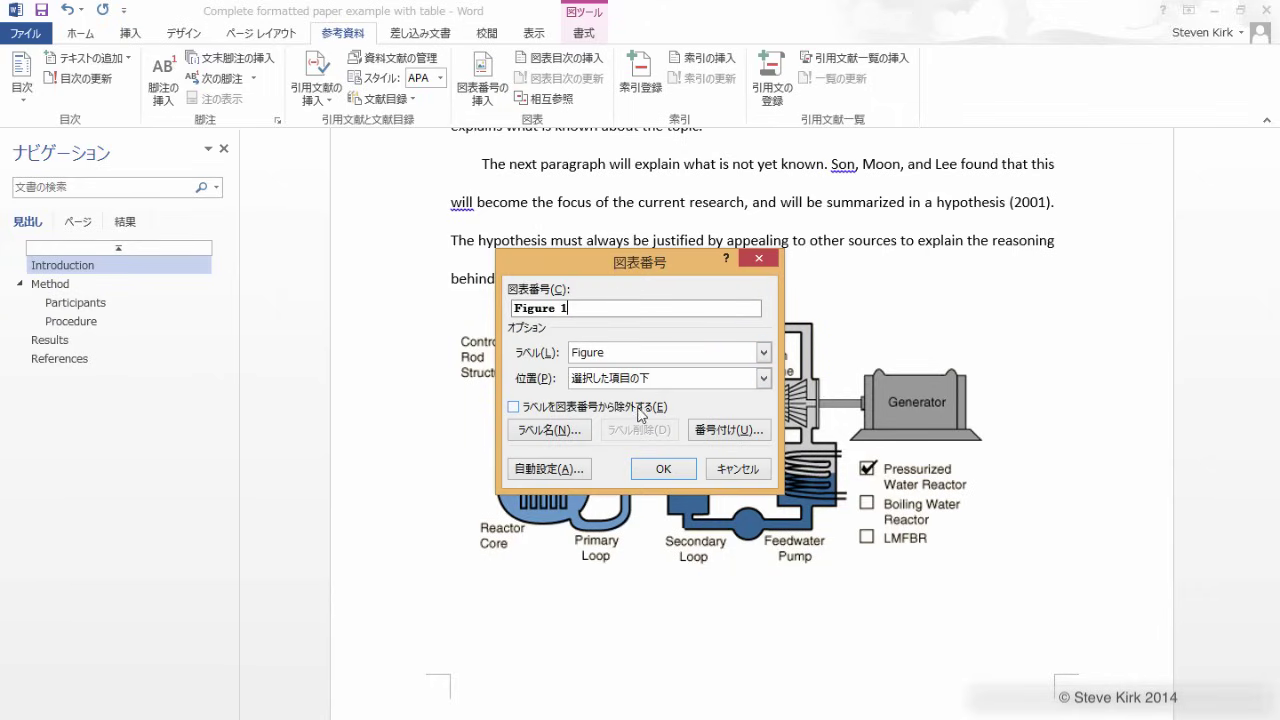
{"action": "left_click", "coordinate": [664, 470]}
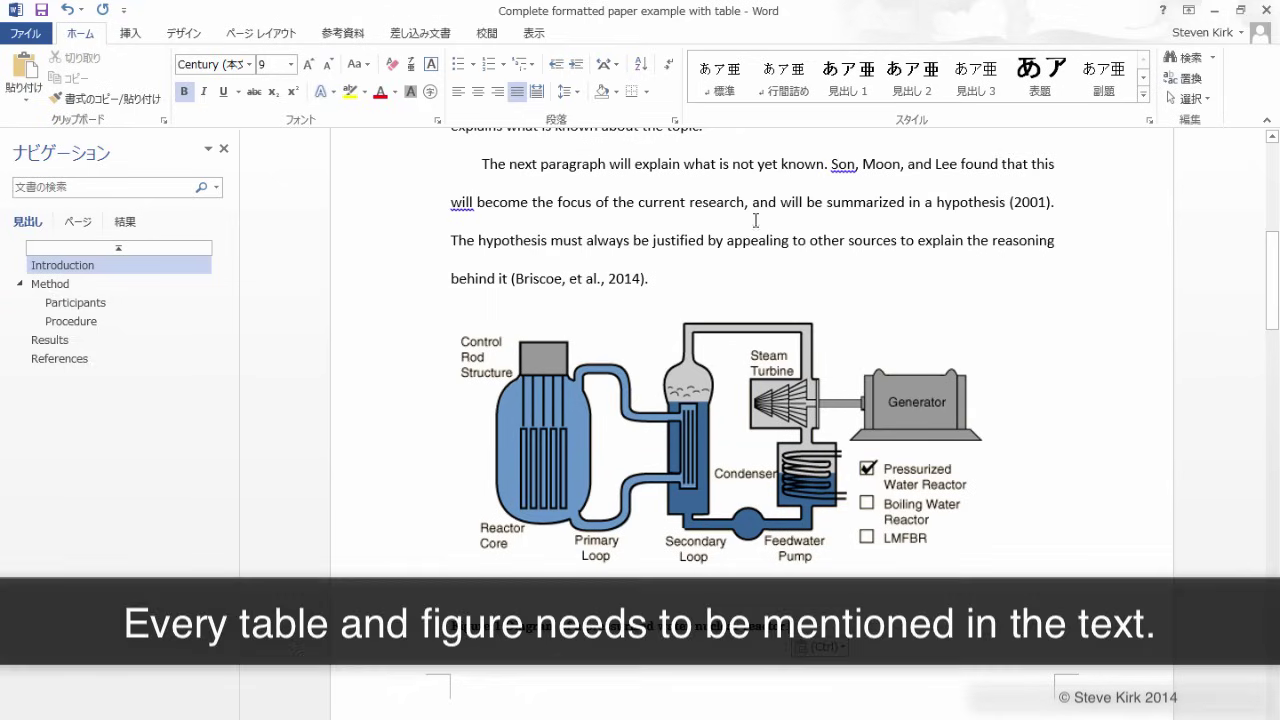
Step: Add a parenthesized cross-reference to Figure 1, label and number only, after "current research" in the Introduction, with the text in Calibri
{"action": "left_click", "coordinate": [745, 203]}
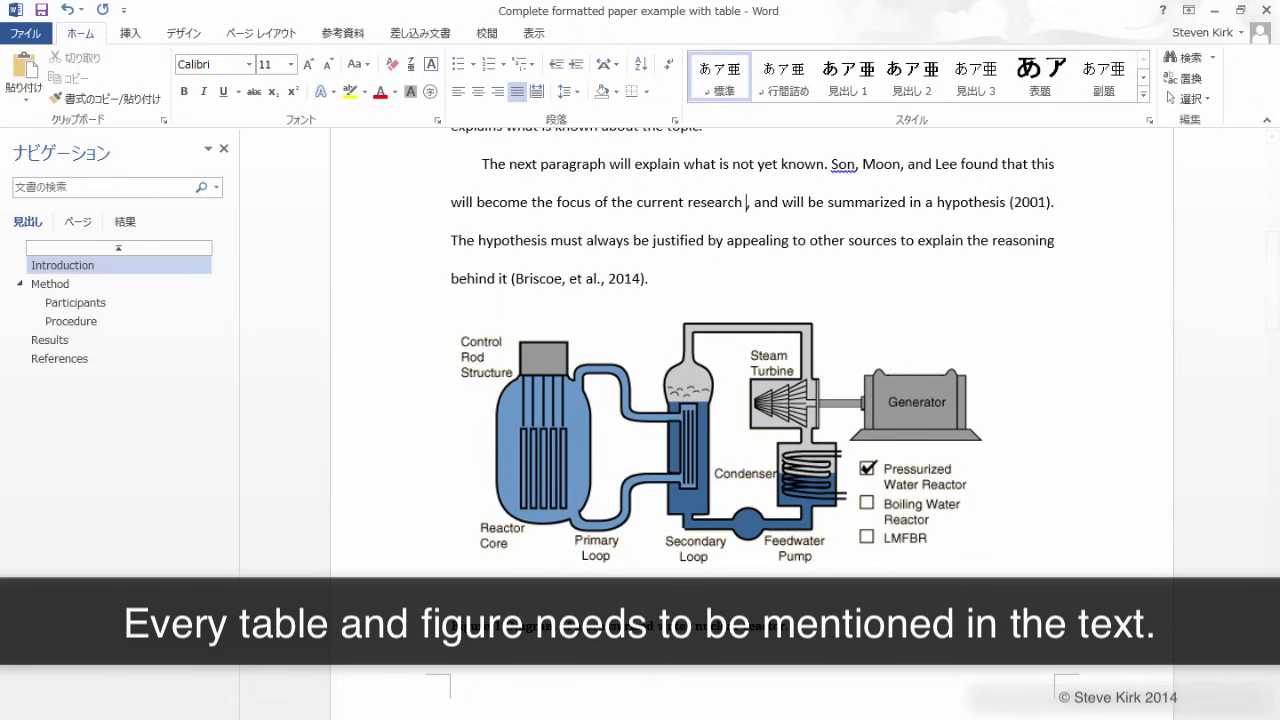
{"action": "type", "text": "("}
{"action": "left_click", "coordinate": [345, 34]}
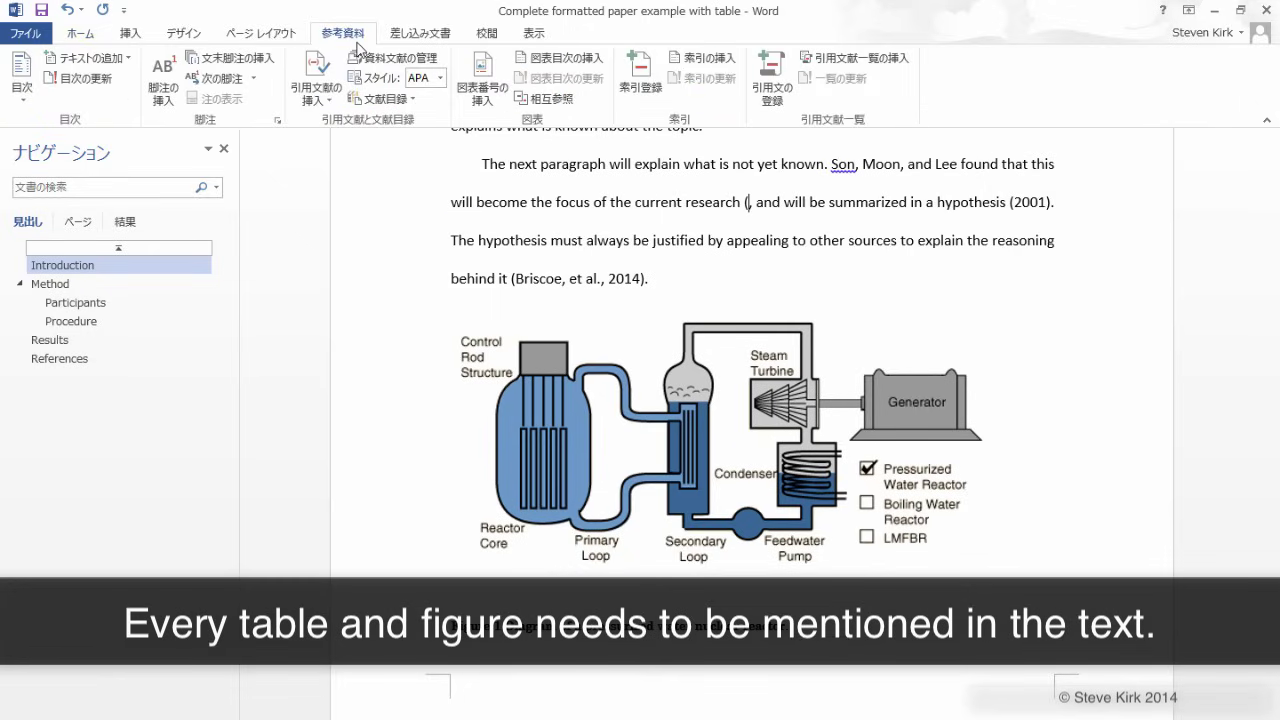
{"action": "left_click", "coordinate": [548, 100]}
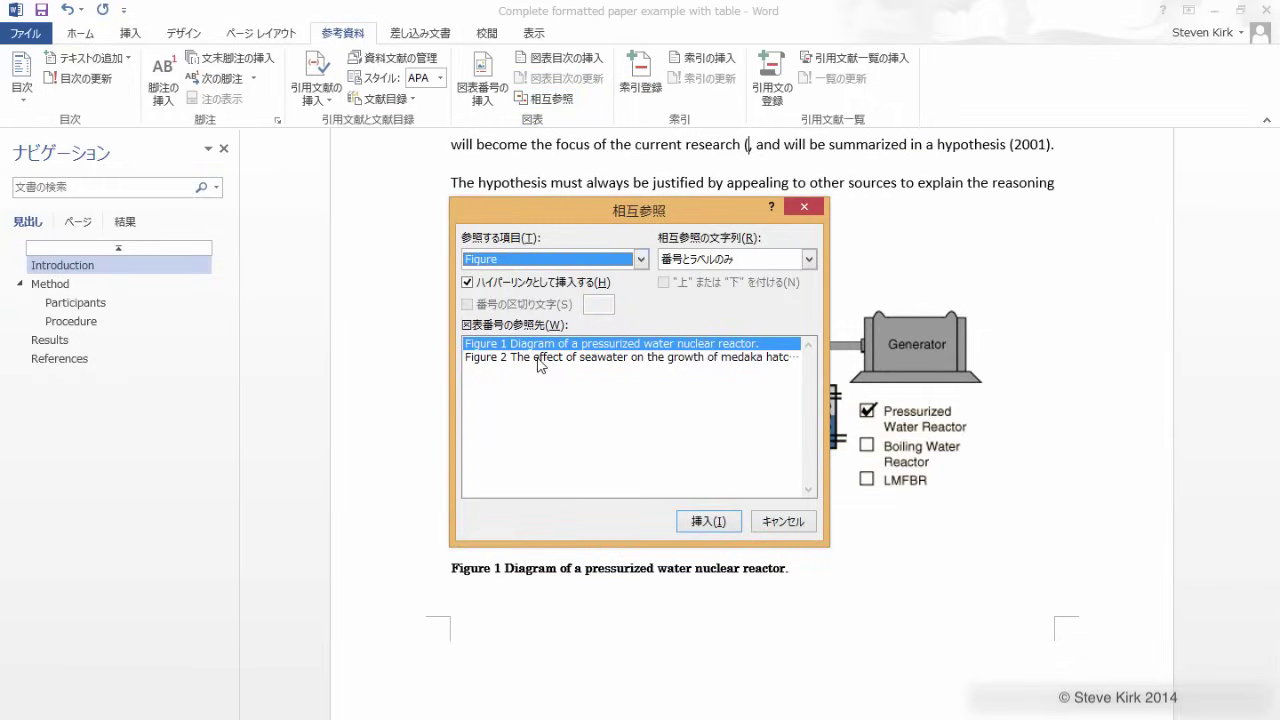
{"action": "left_click", "coordinate": [711, 522]}
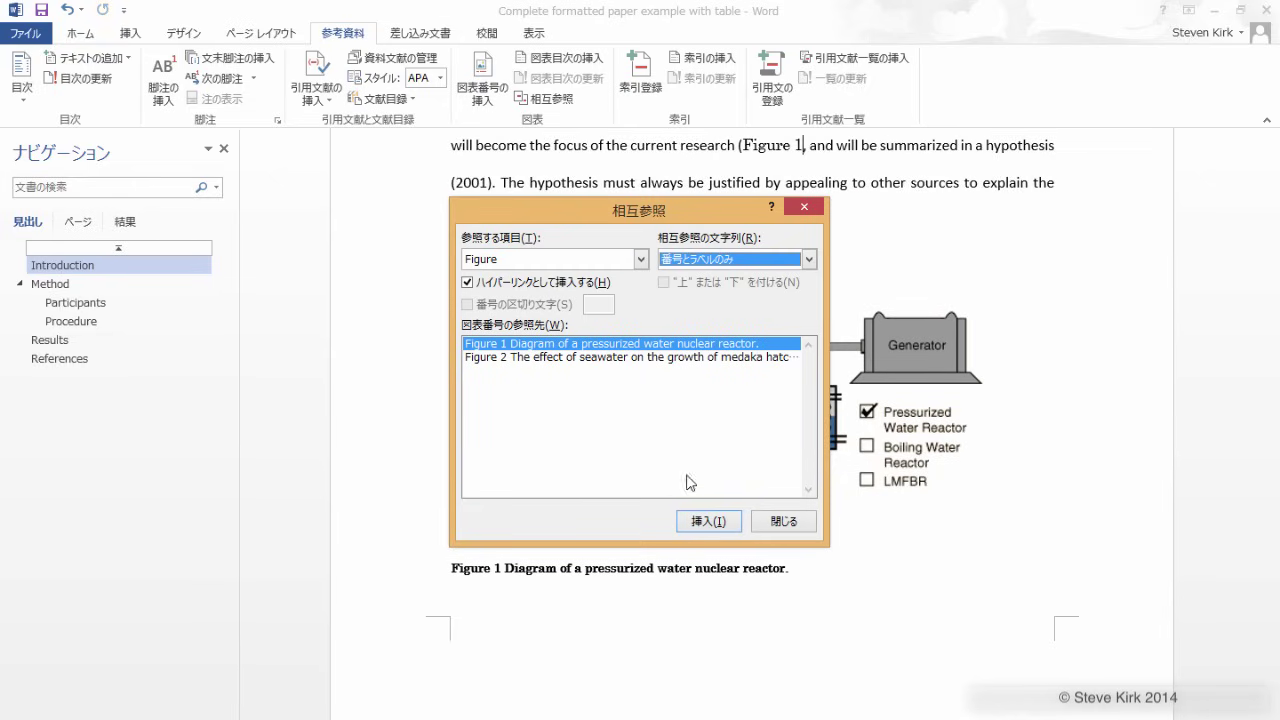
{"action": "left_click", "coordinate": [776, 522]}
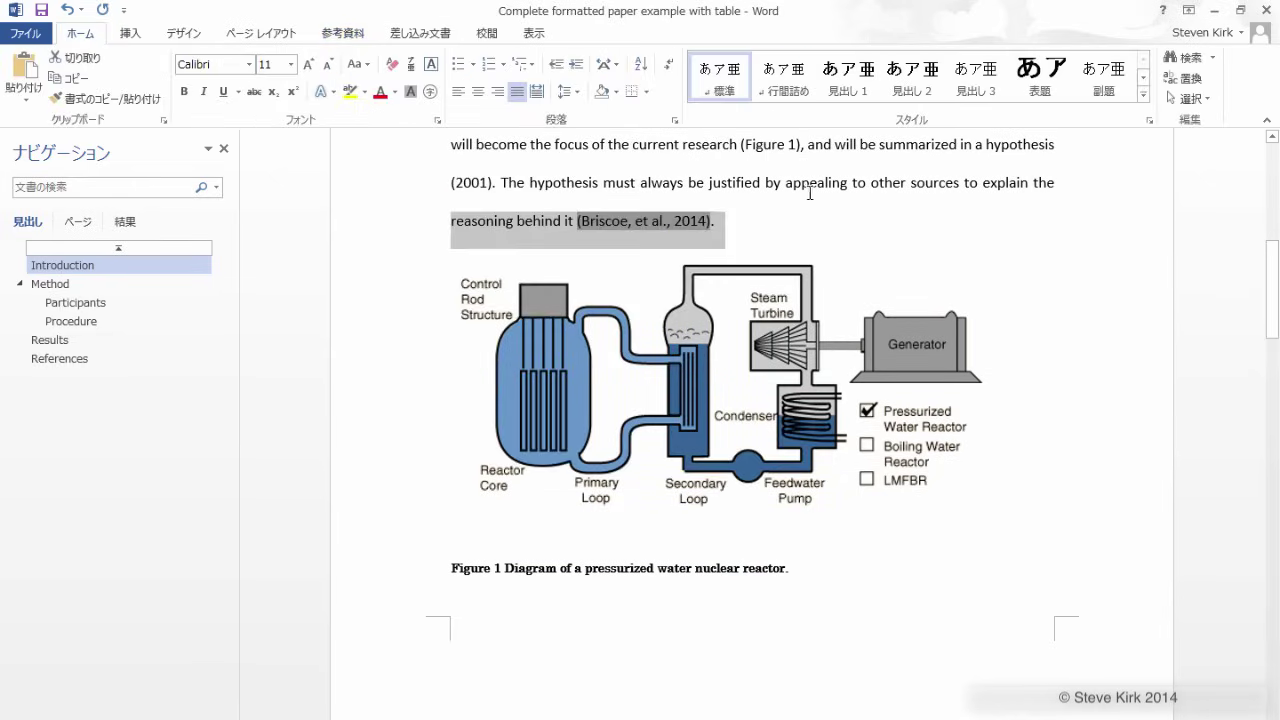
{"action": "left_click", "coordinate": [806, 197]}
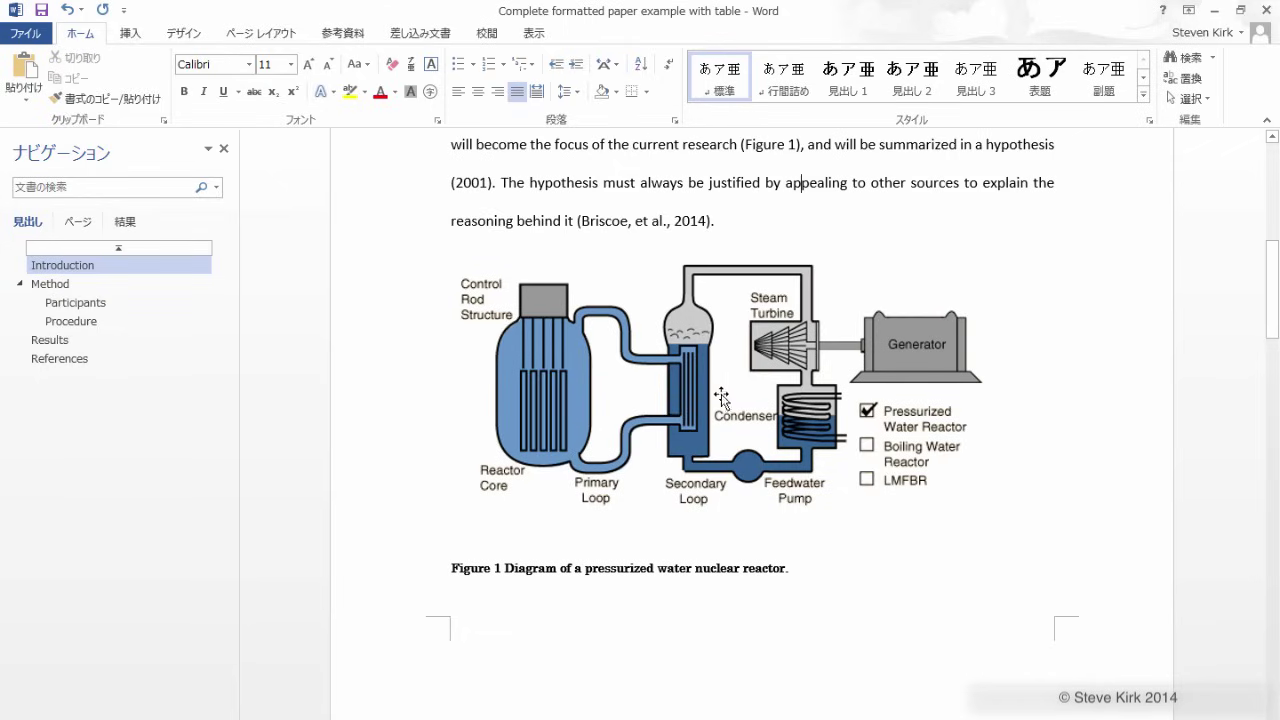
Step: Select the whole document and update all fields so the cross-references in the text match the renumbered figure captions
{"action": "scroll", "coordinate": [720, 382], "scroll_direction": "down", "scroll_amount": 8}
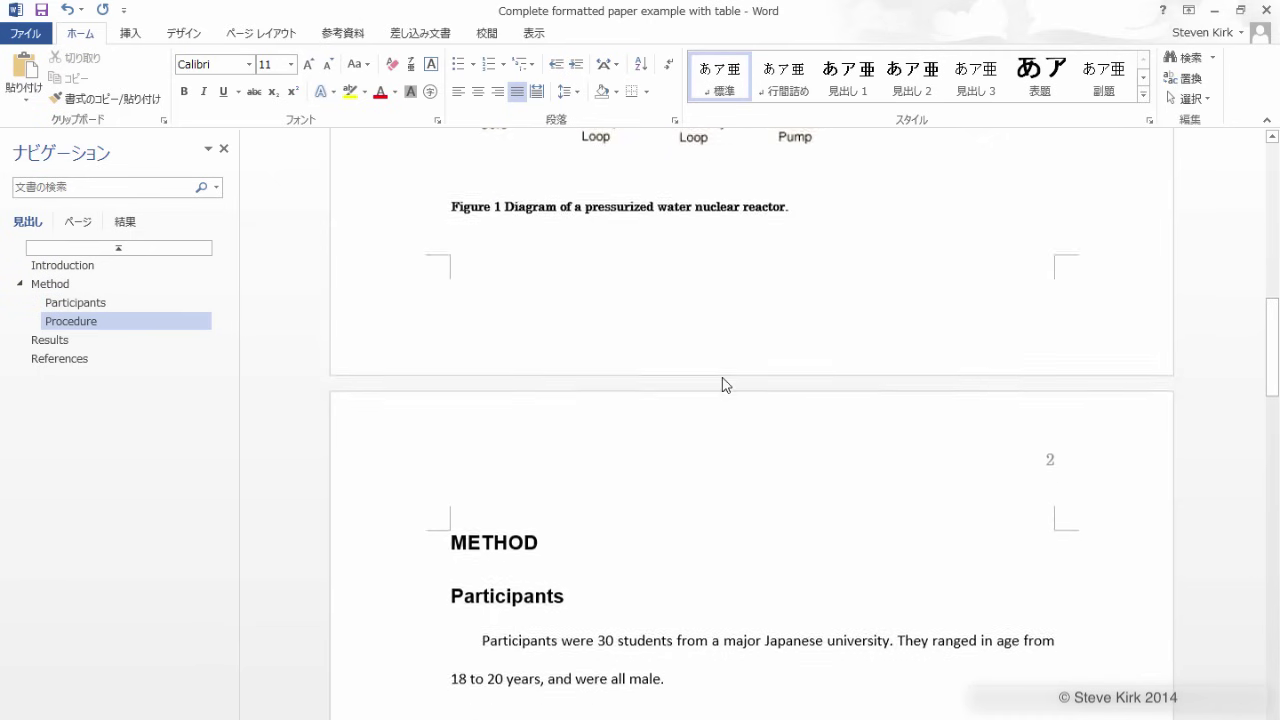
{"action": "scroll", "coordinate": [725, 377], "scroll_direction": "down", "scroll_amount": 9}
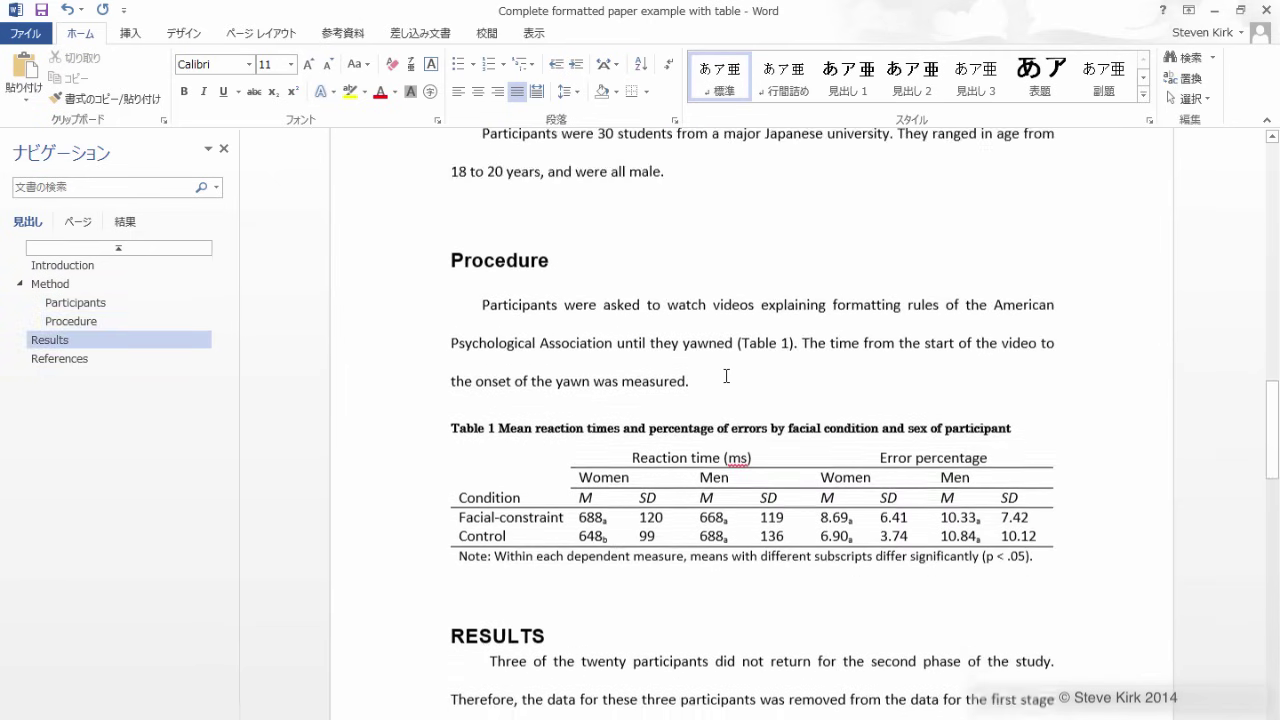
{"action": "scroll", "coordinate": [778, 252], "scroll_direction": "down", "scroll_amount": 1}
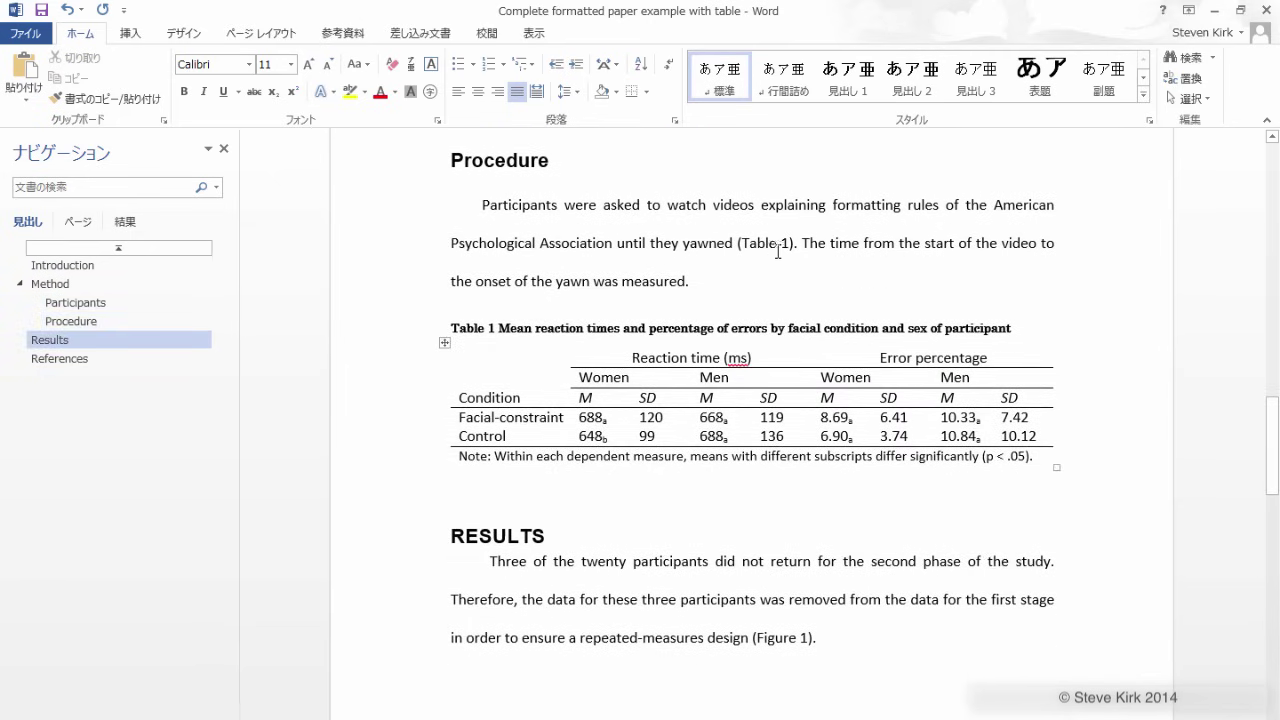
{"action": "scroll", "coordinate": [678, 388], "scroll_direction": "down", "scroll_amount": 13}
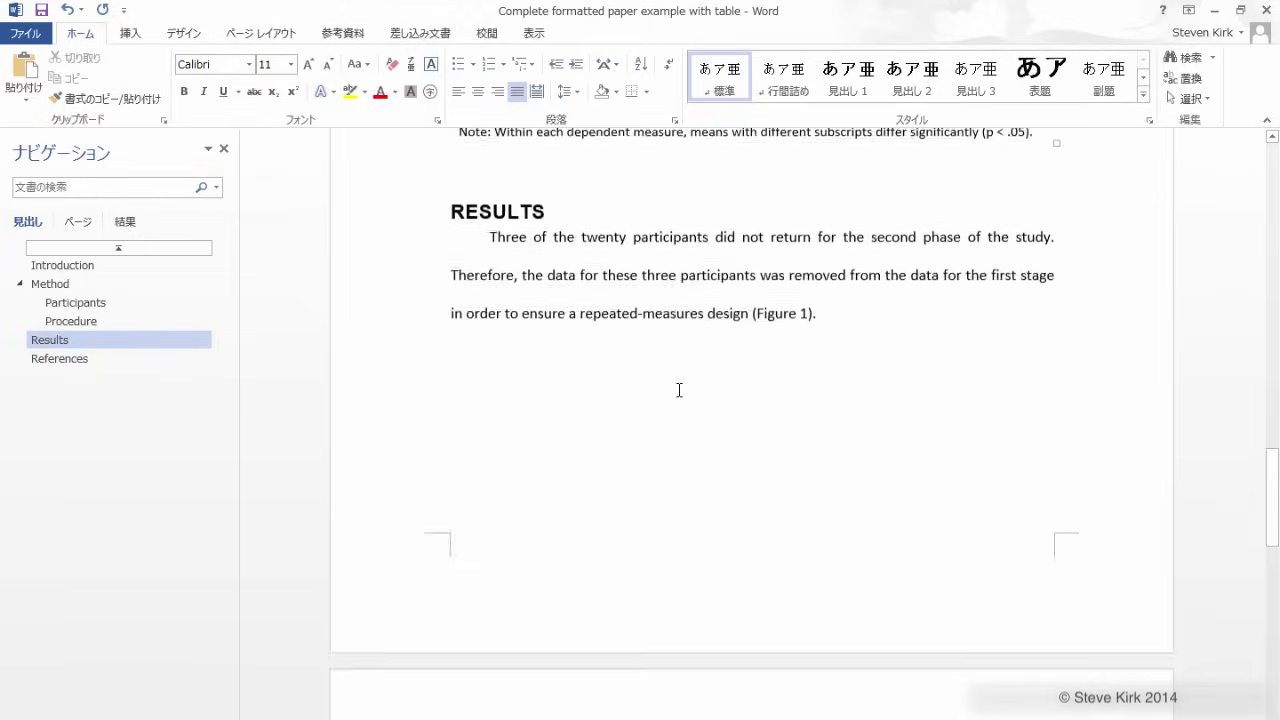
{"action": "scroll", "coordinate": [679, 390], "scroll_direction": "down", "scroll_amount": 7}
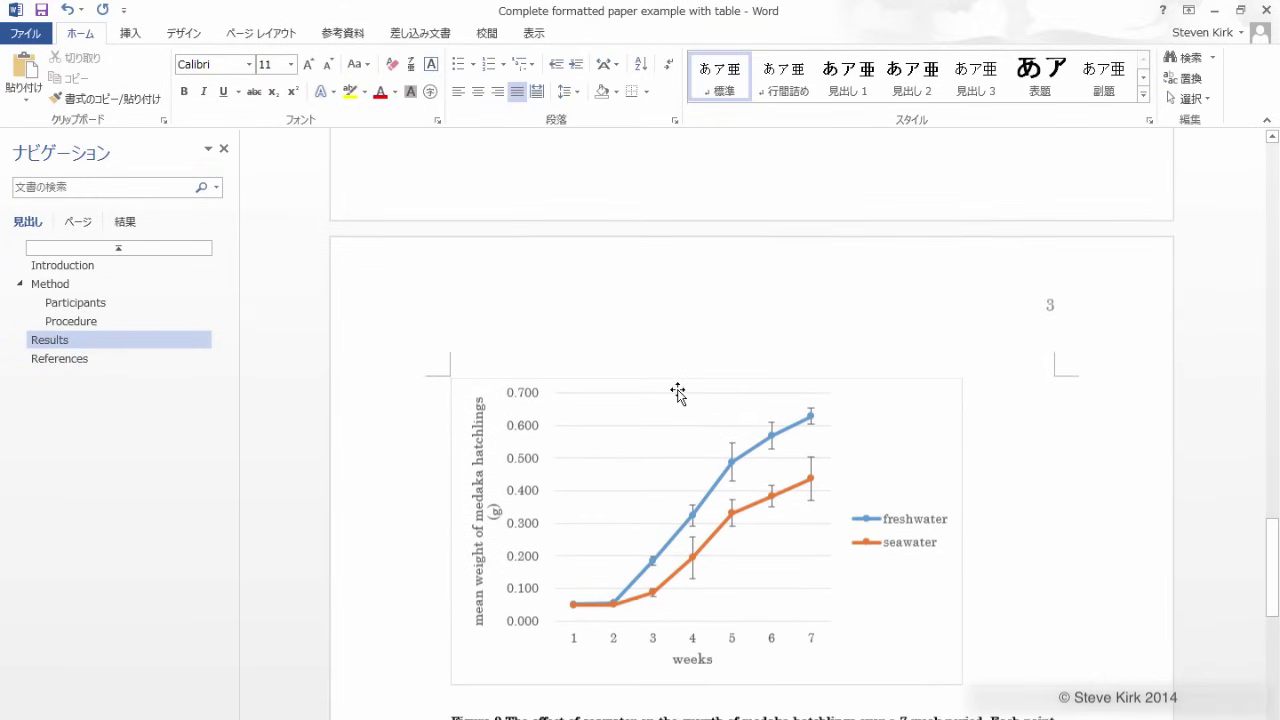
{"action": "scroll", "coordinate": [665, 463], "scroll_direction": "down", "scroll_amount": 1}
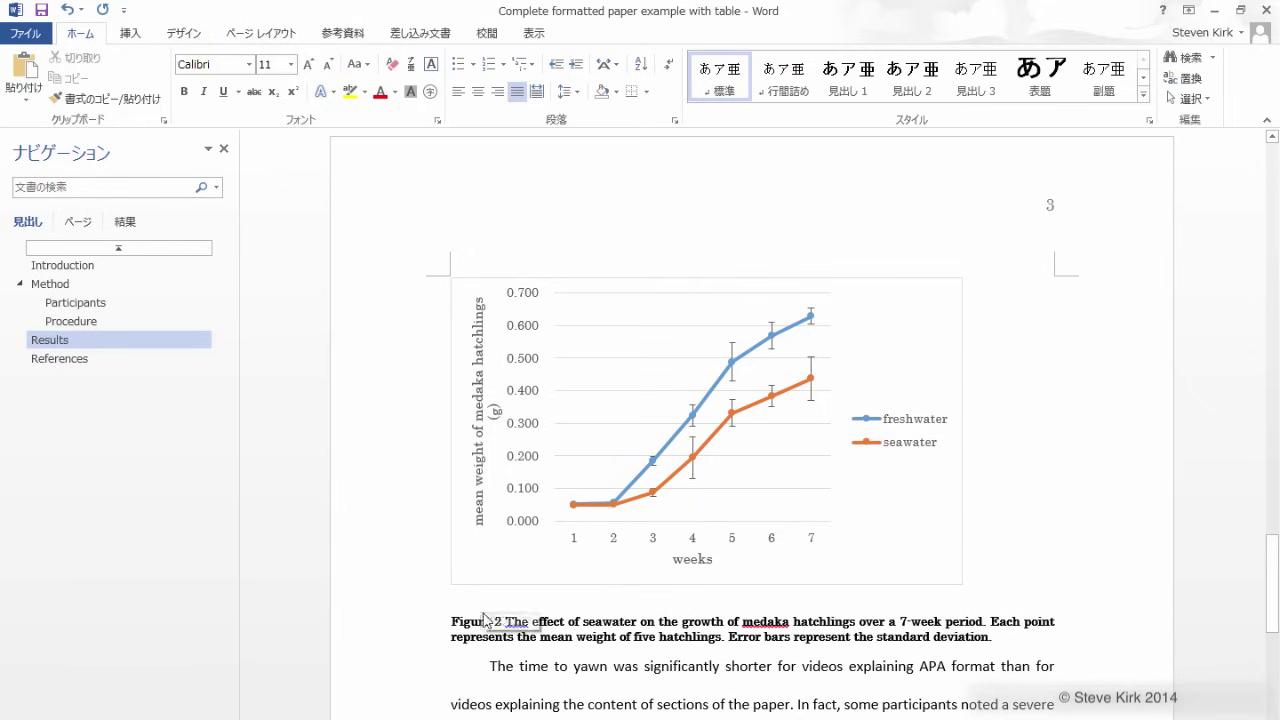
{"action": "scroll", "coordinate": [655, 535], "scroll_direction": "up", "scroll_amount": 13}
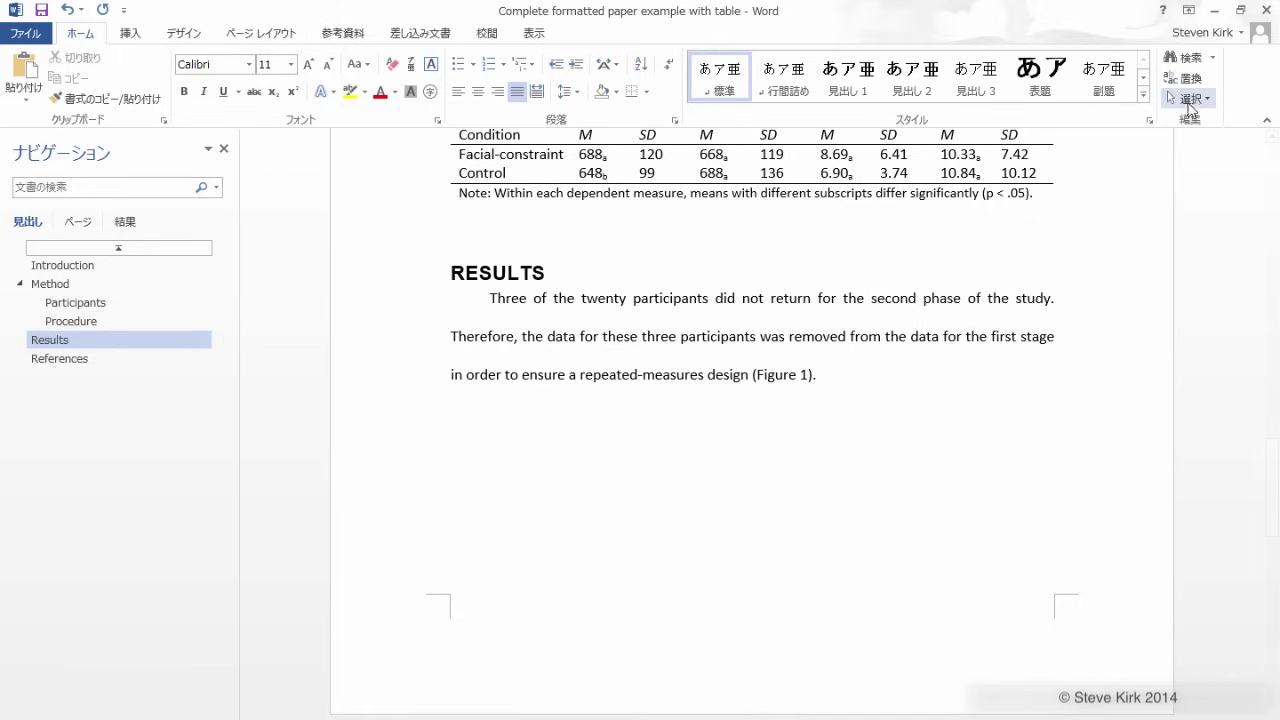
{"action": "left_click", "coordinate": [1201, 100]}
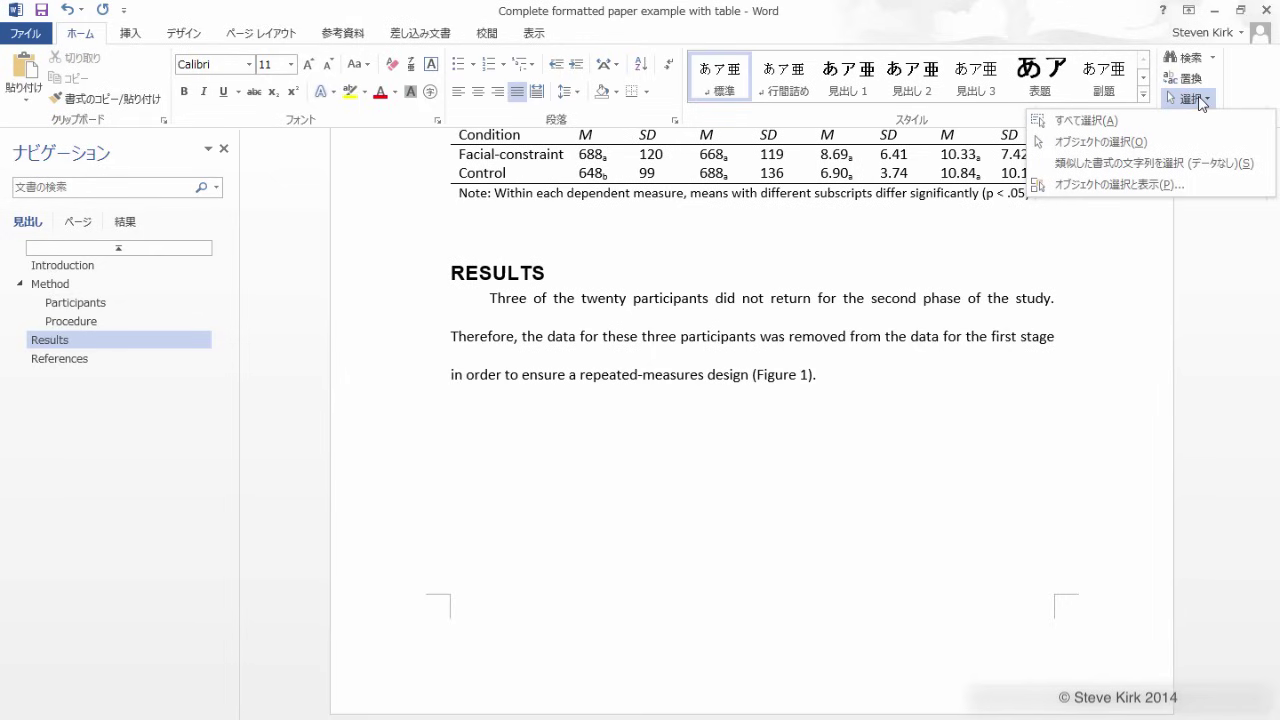
{"action": "left_click", "coordinate": [1100, 120]}
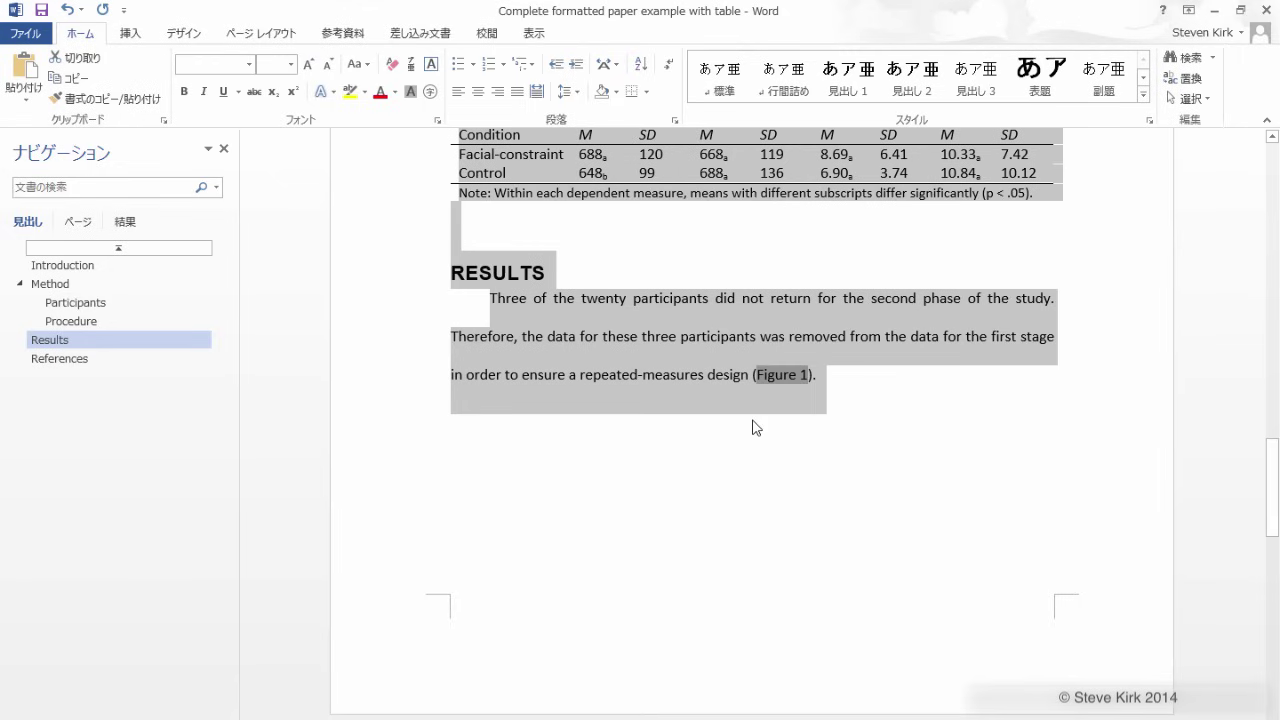
{"action": "key", "text": "F9"}
{"action": "left_click", "coordinate": [859, 336]}
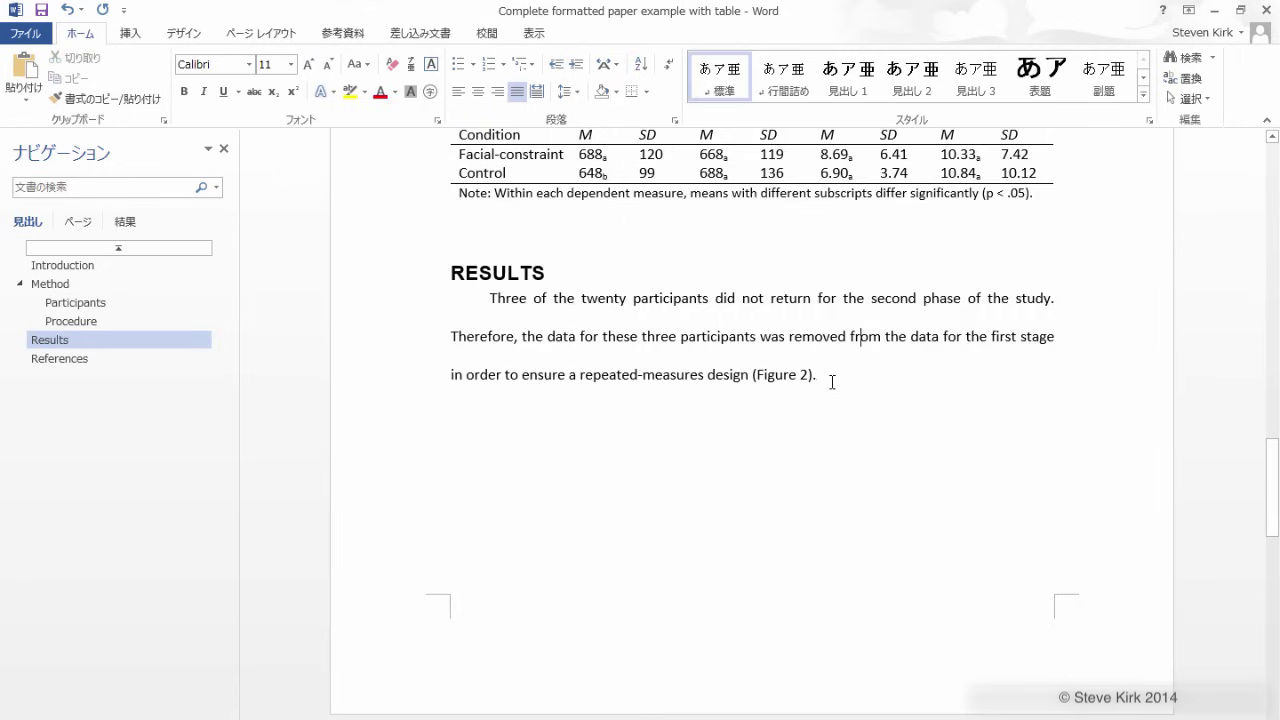